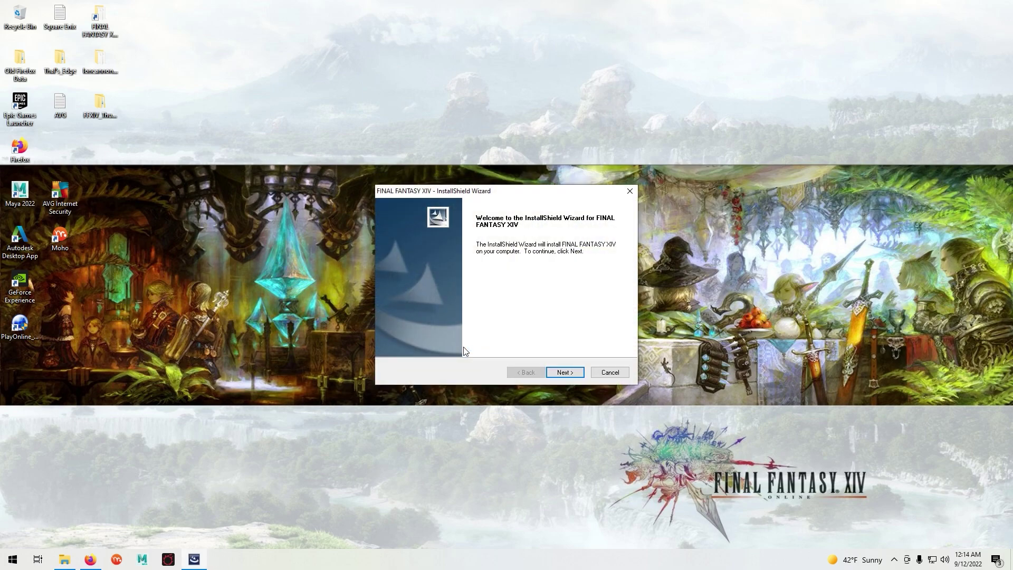
- Accept the license and install FINAL FANTASY XIV into C:\Program Files (x86)\SquareEnix with a desktop shortcut
left_click(565, 375)
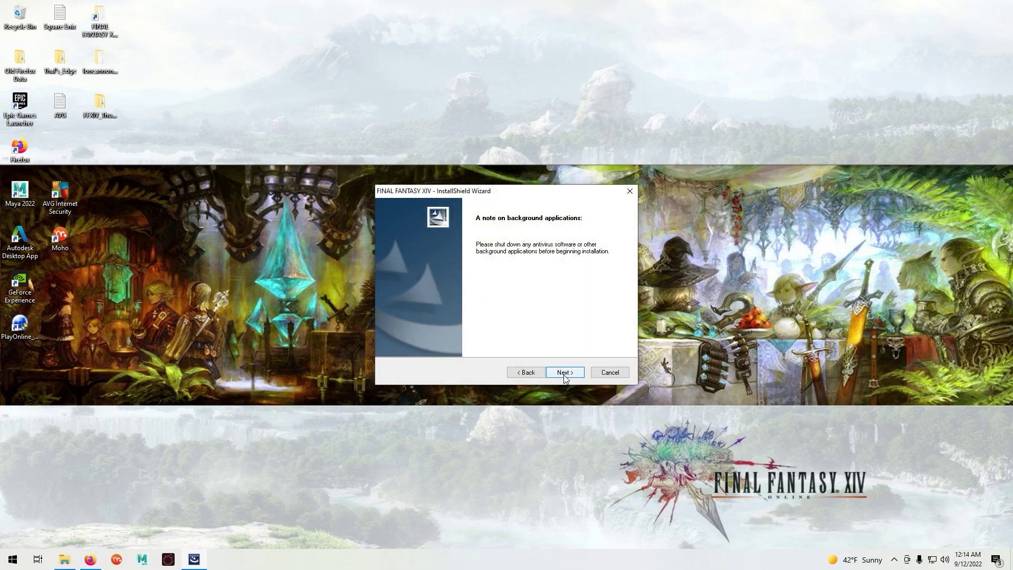
left_click(565, 376)
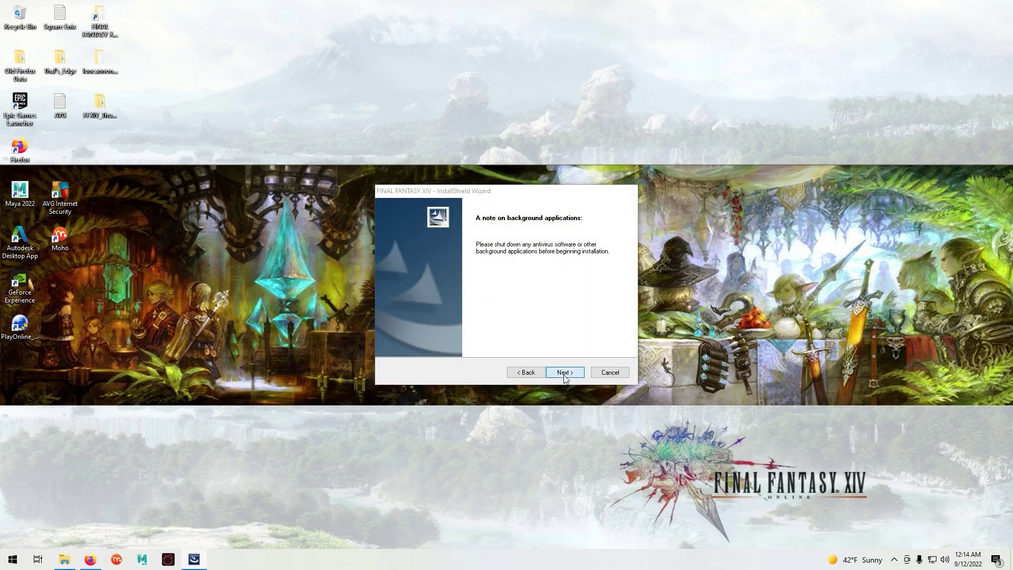
left_click(561, 373)
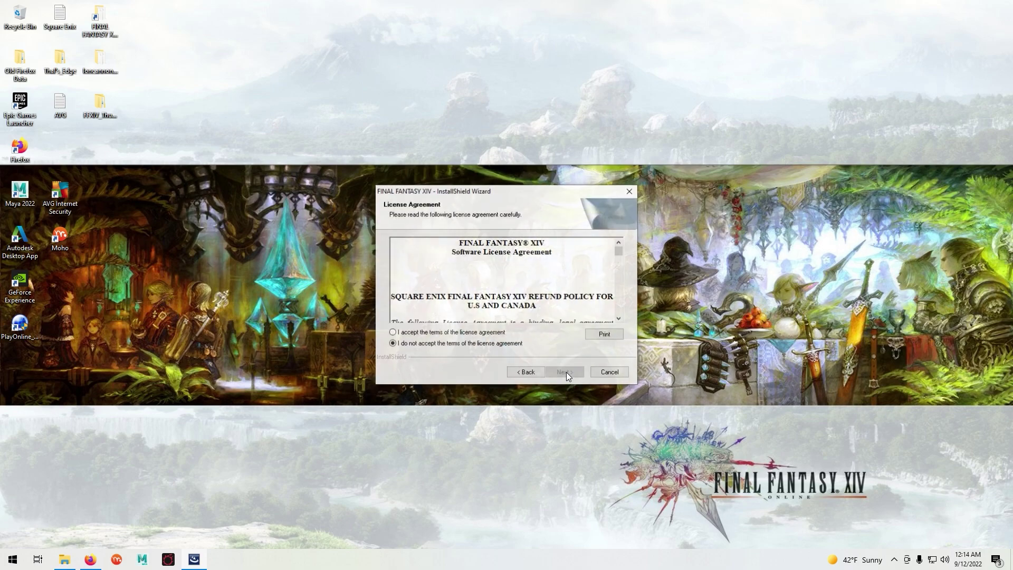
left_click(456, 333)
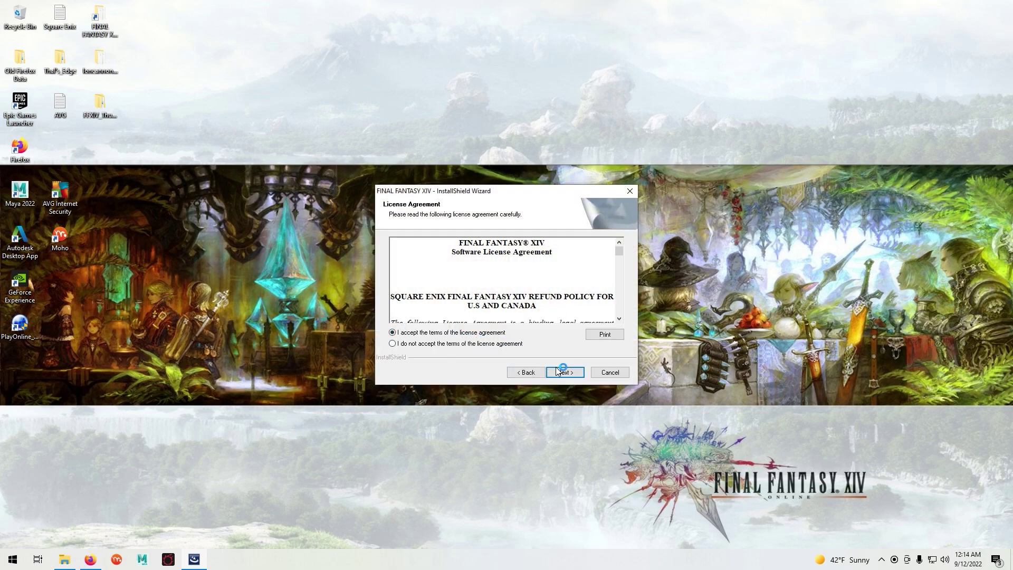
left_click(560, 373)
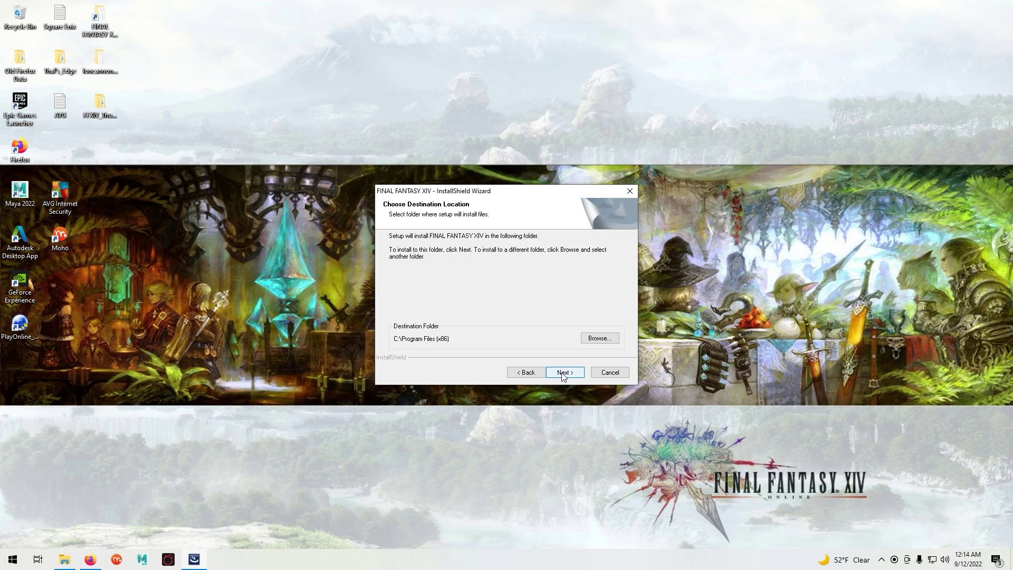
left_click(562, 375)
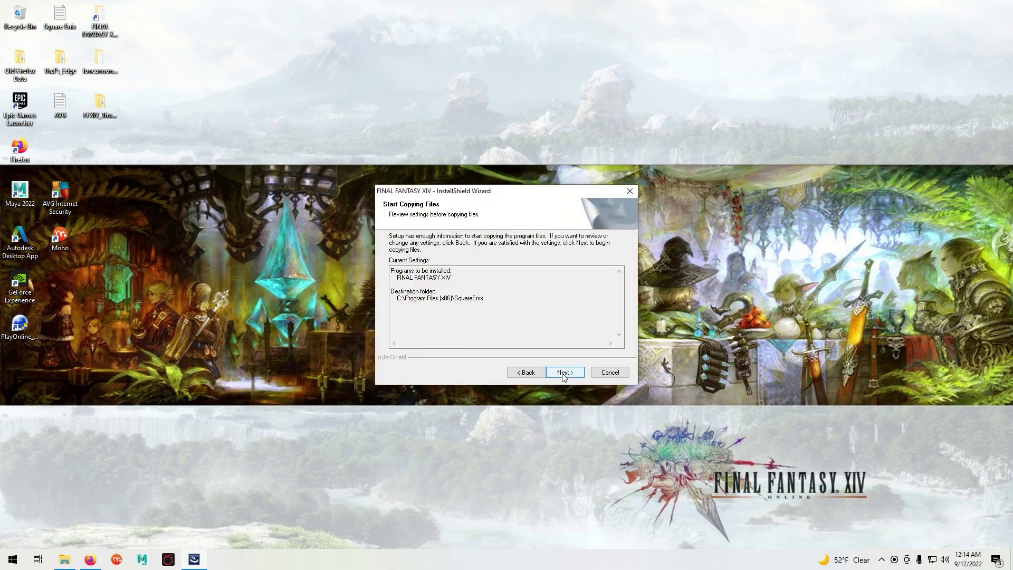
left_click(562, 373)
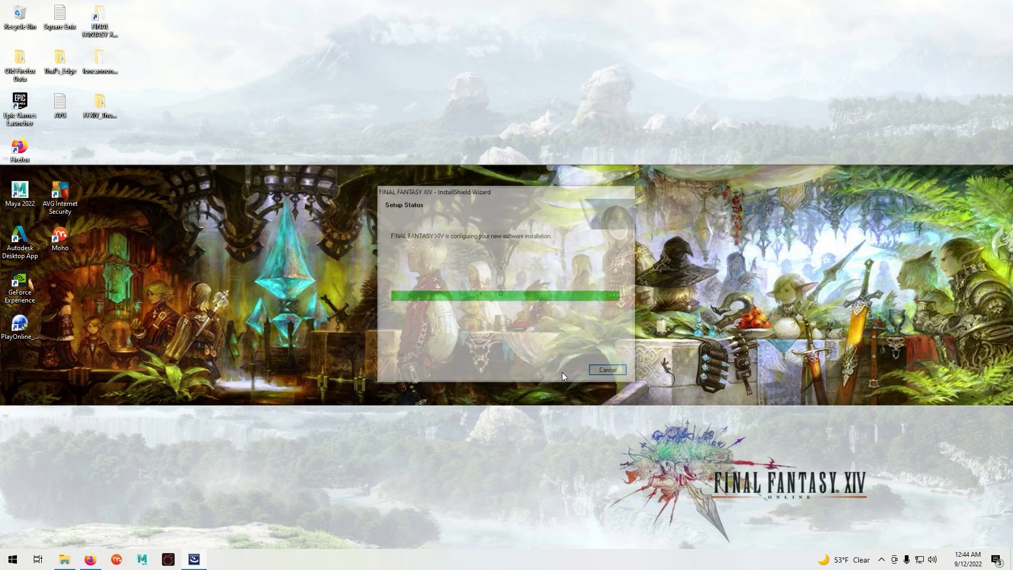
left_click(562, 373)
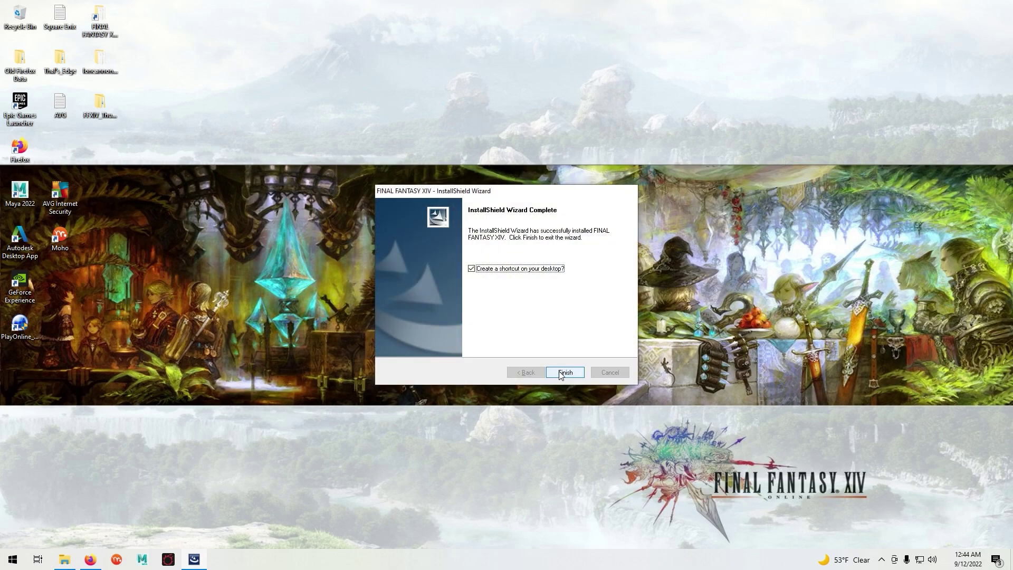
left_click(560, 372)
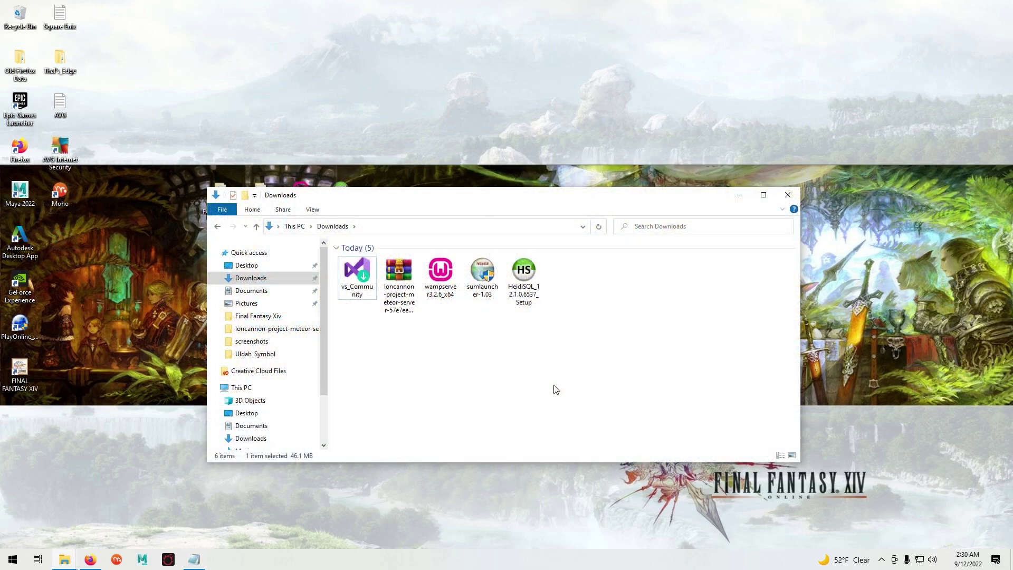
- Run the vs_Community installer, approve the prompt, and select the .NET desktop development workload
double_click(355, 274)
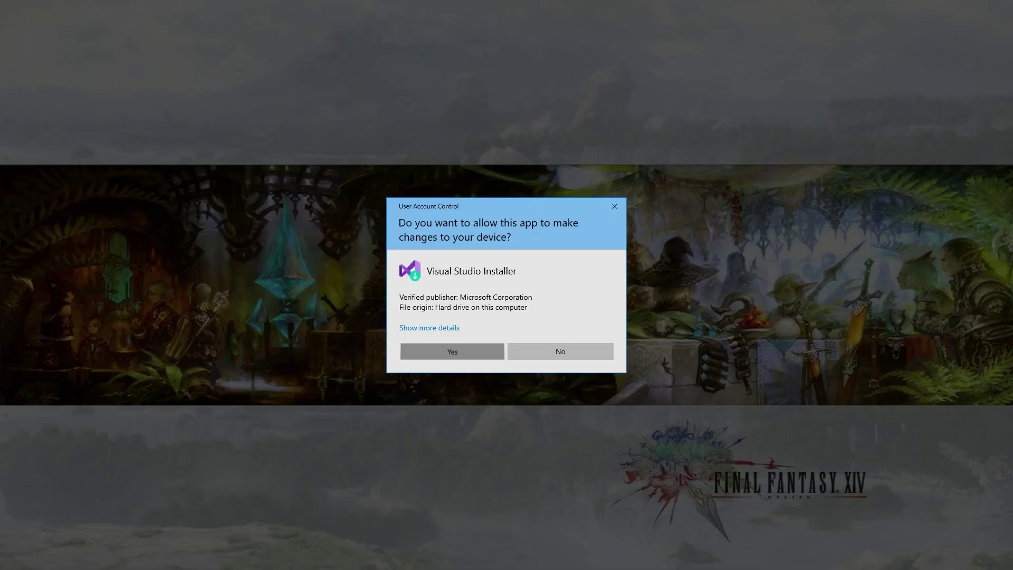
left_click(451, 348)
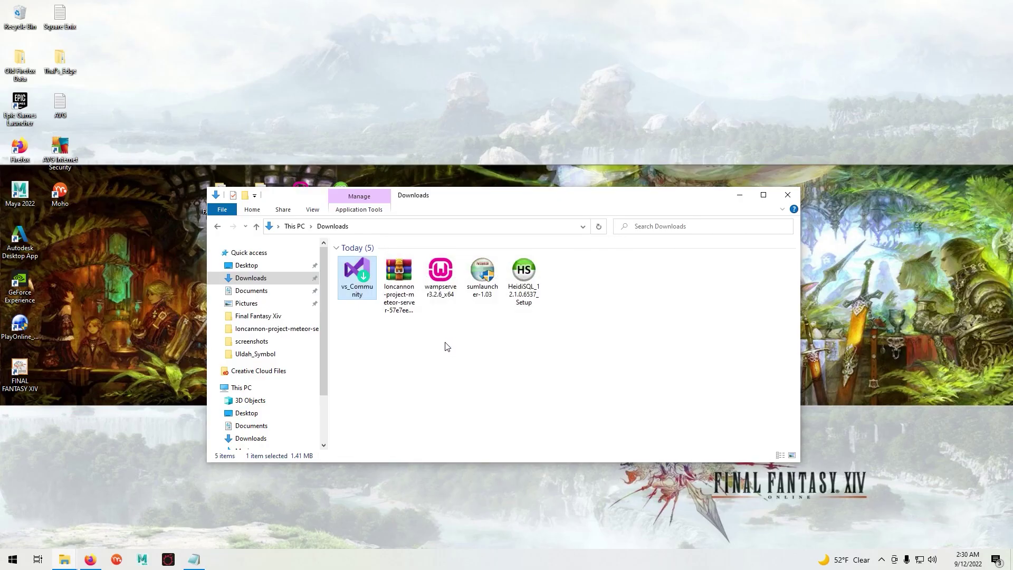
left_click(599, 336)
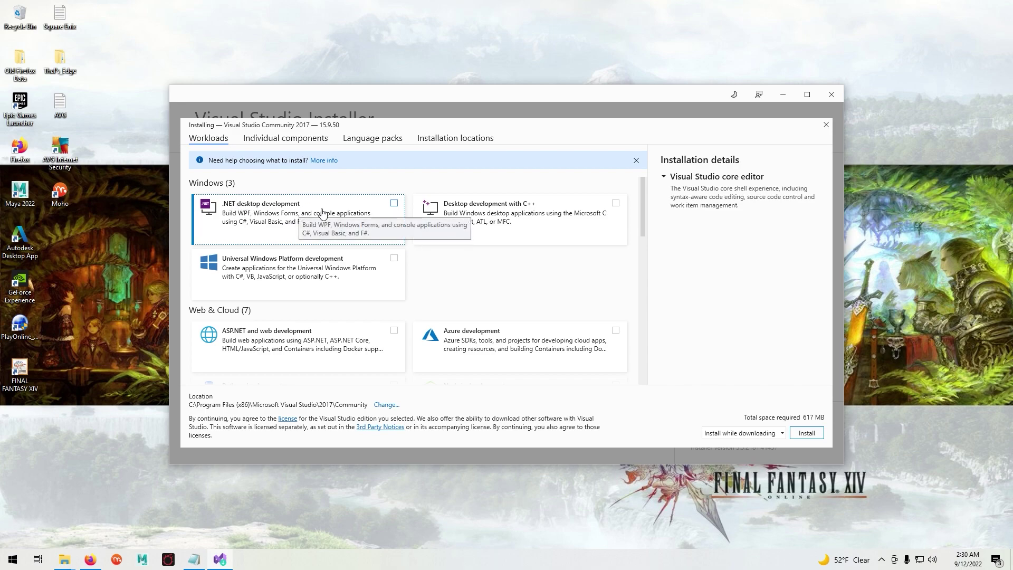
left_click(395, 205)
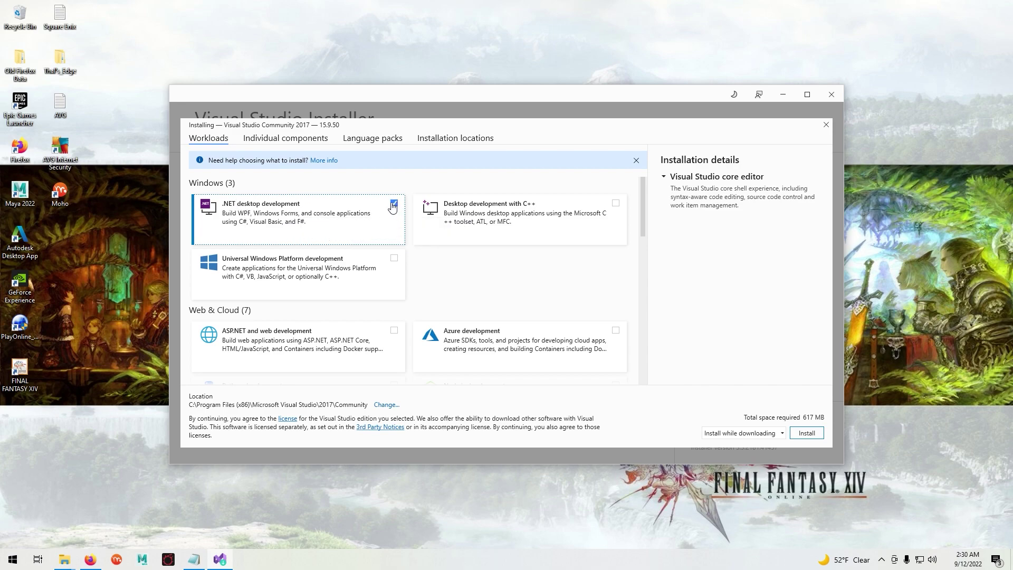
- Add the NuGet package manager and NuGet targets and build tasks components, then install
left_click(266, 139)
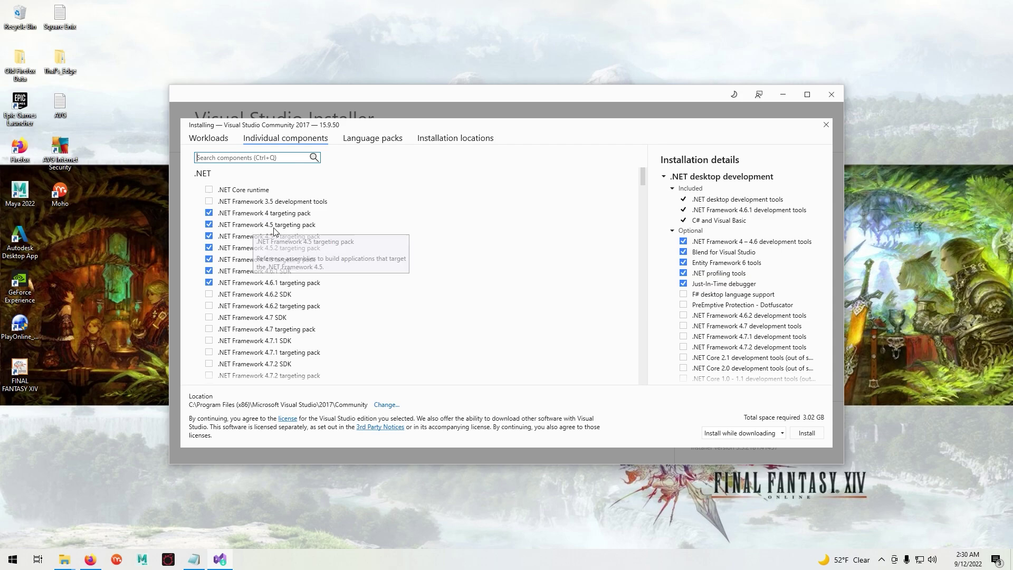
scroll(349, 248, "down", 10)
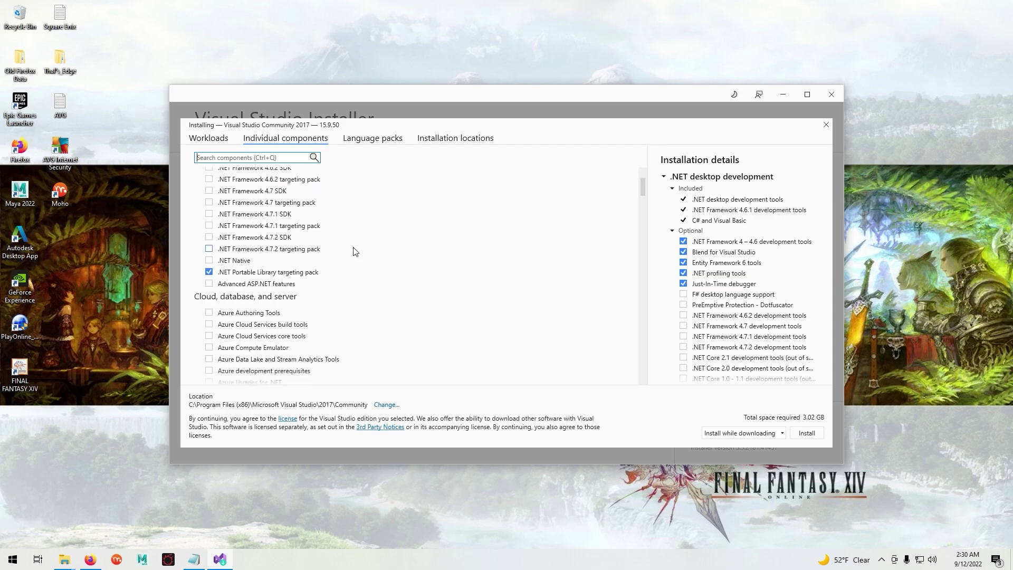
scroll(356, 248, "down", 5)
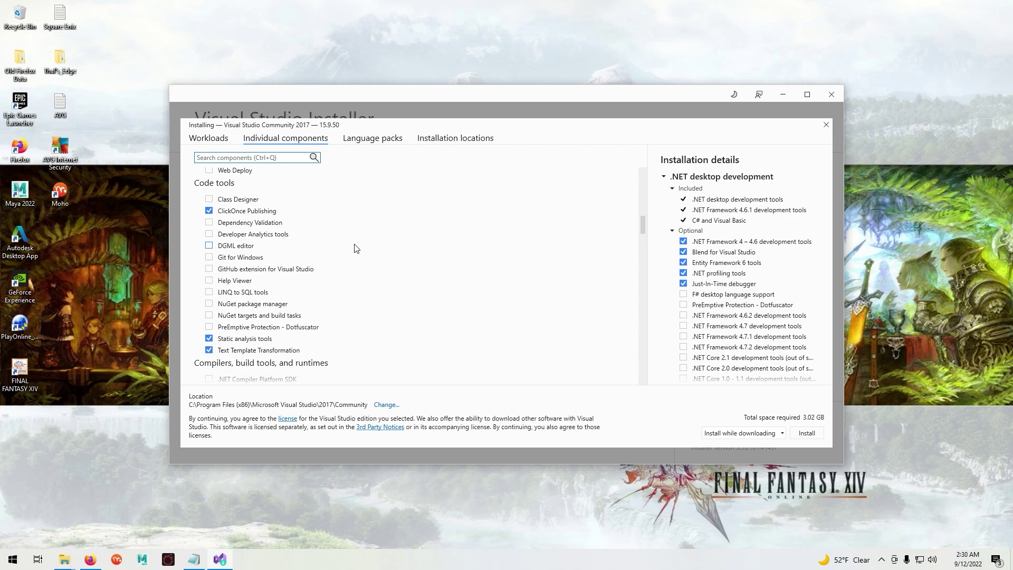
left_click(209, 305)
left_click(210, 315)
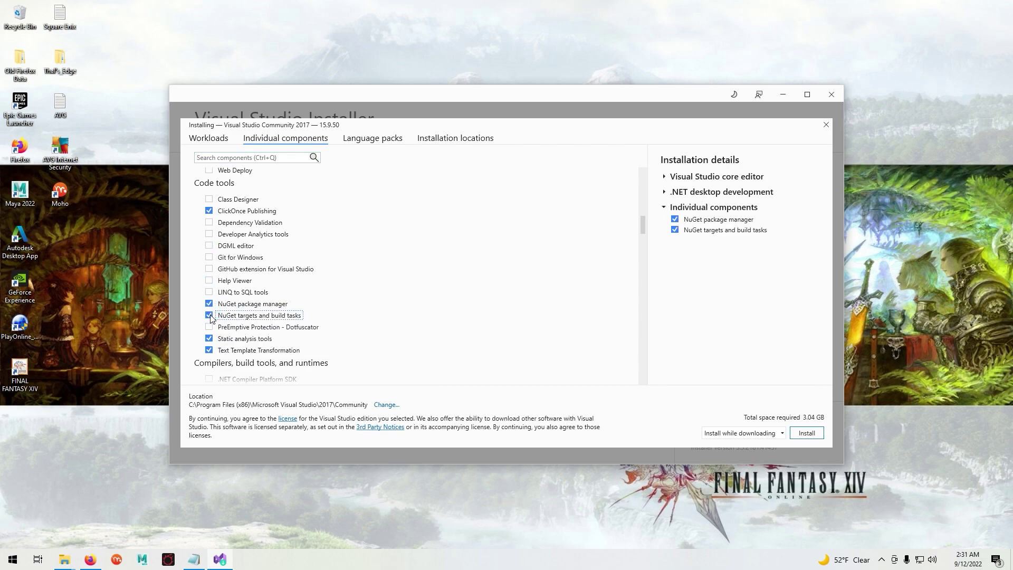
left_click(806, 434)
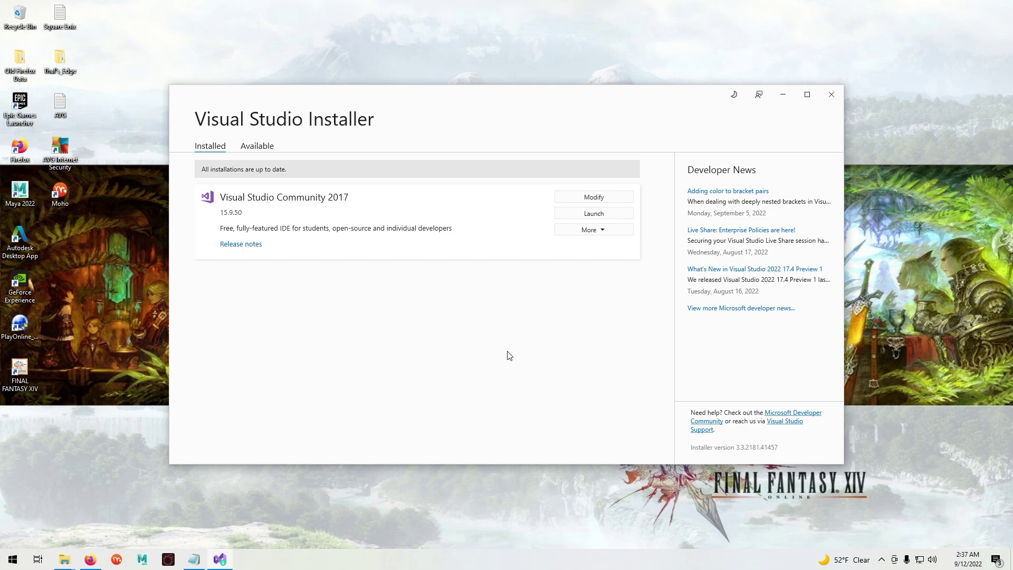
- Close Visual Studio Installer and install Seventh Umbral Launcher v1.03 into C:\Program Files (x86)\Seventh Umbral Launcher
left_click(832, 95)
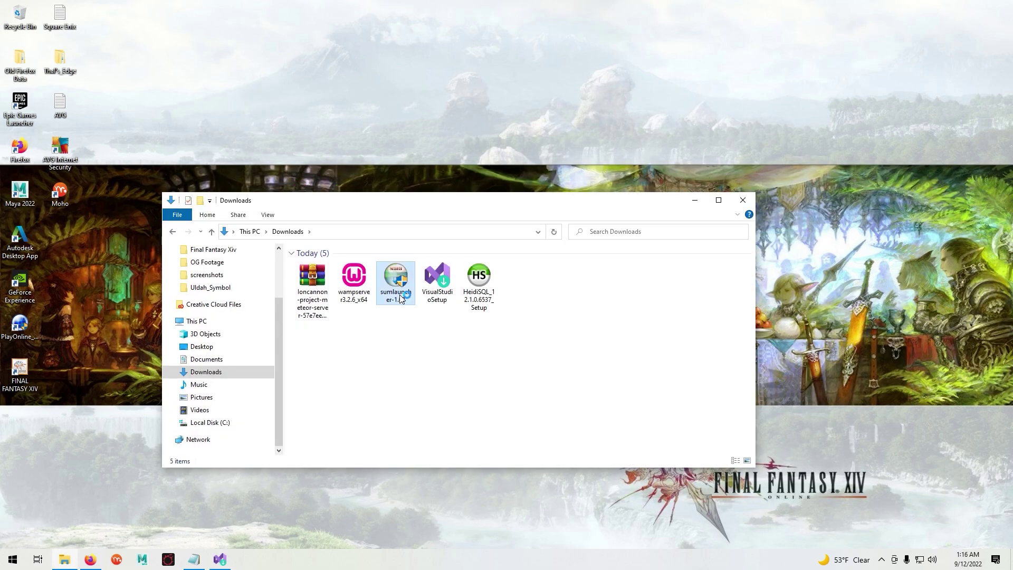
left_click(396, 282)
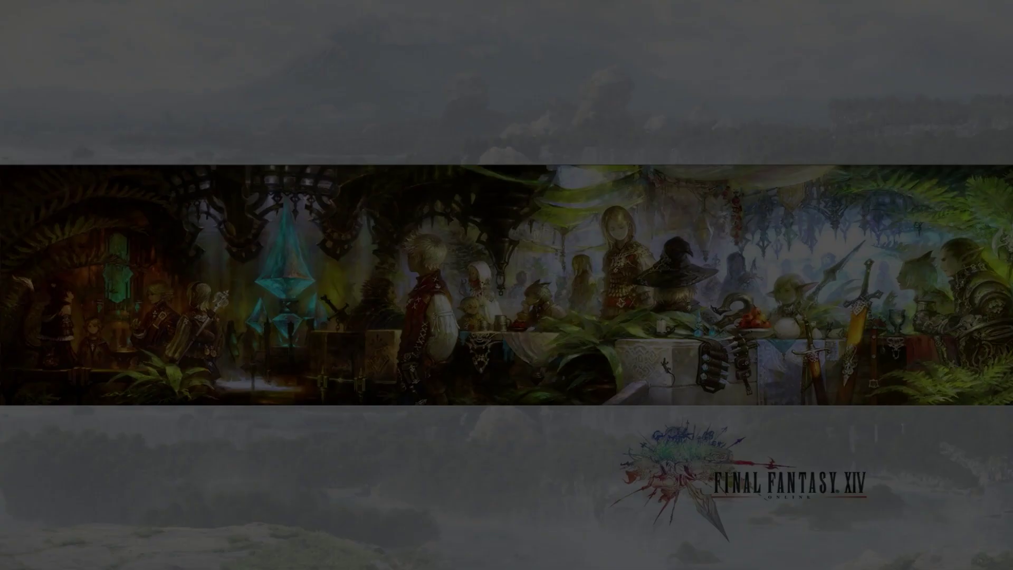
left_click(475, 355)
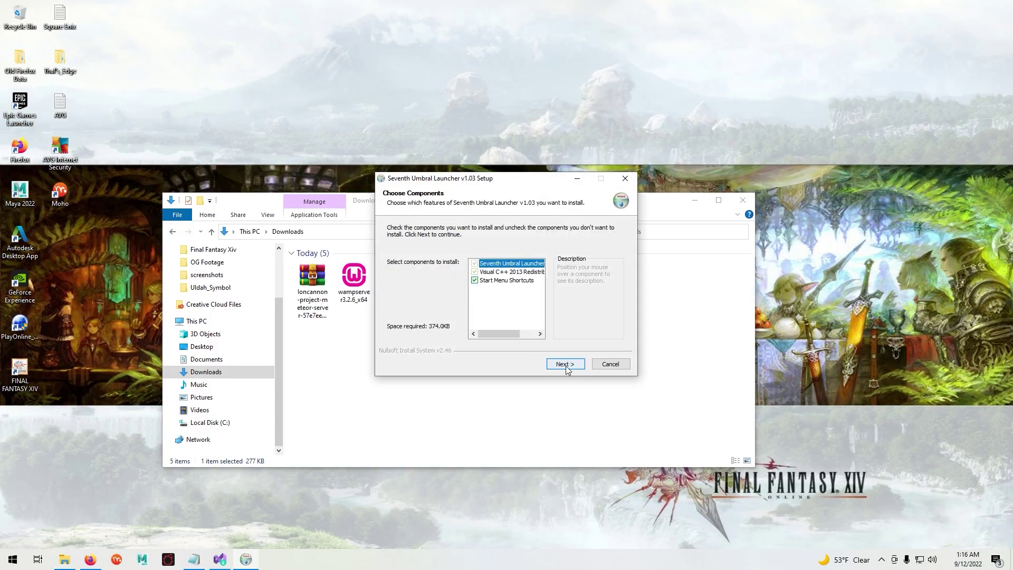
left_click(564, 364)
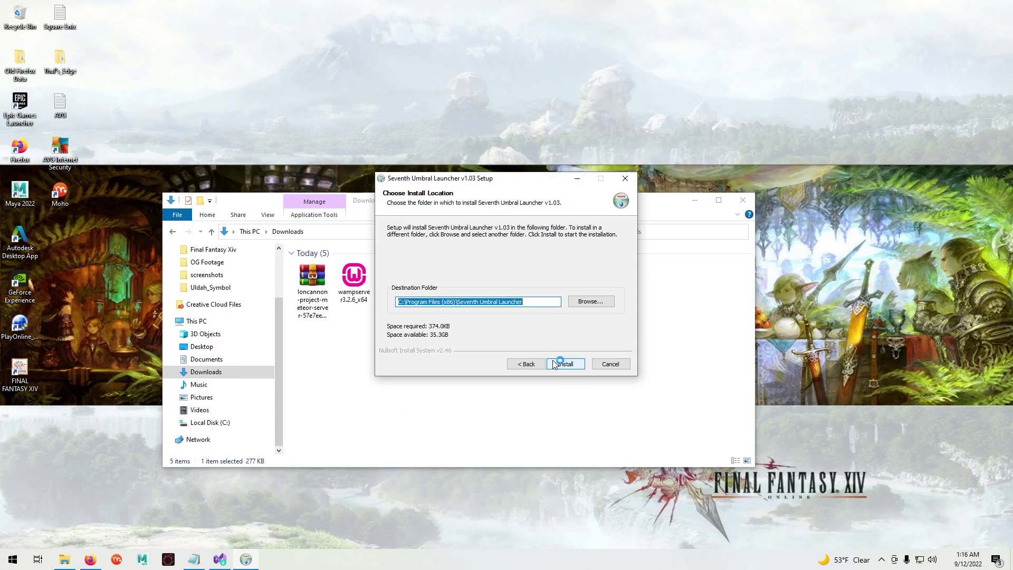
left_click(565, 365)
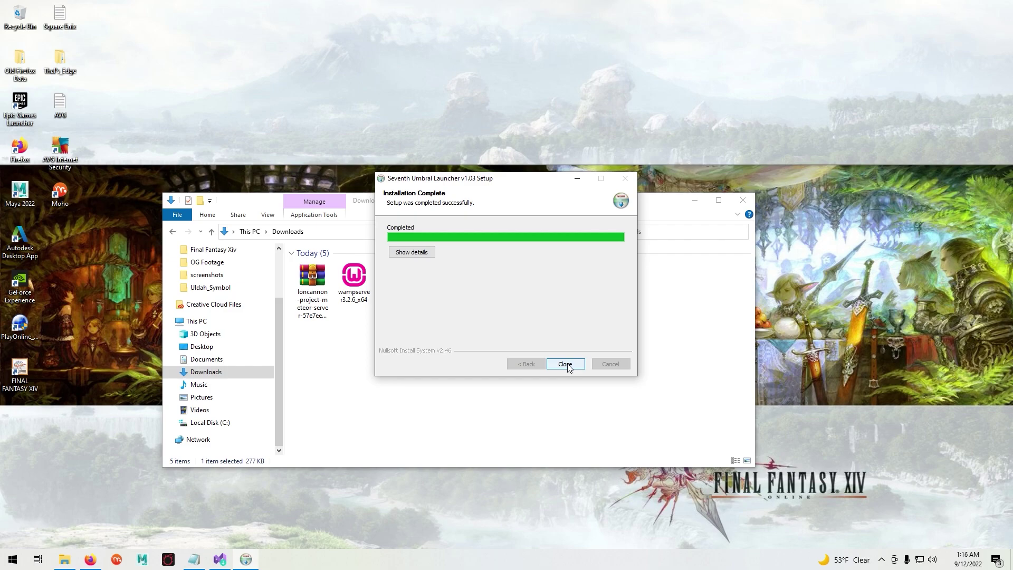
left_click(567, 366)
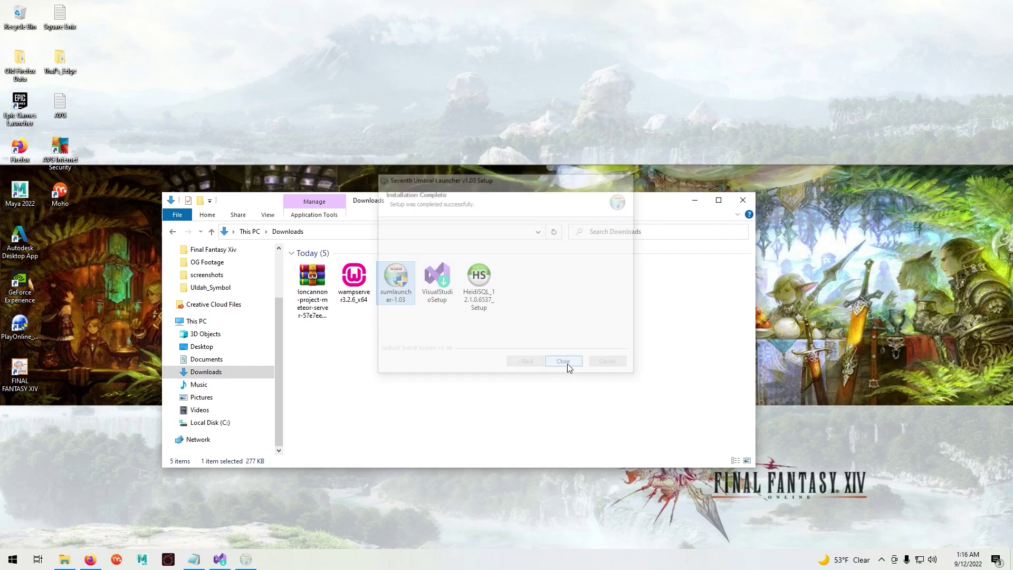
- Search Windows for 'seventh umb' and launch Seventh Umbral Launcher
left_click(695, 201)
left_click(2, 564)
type("se")
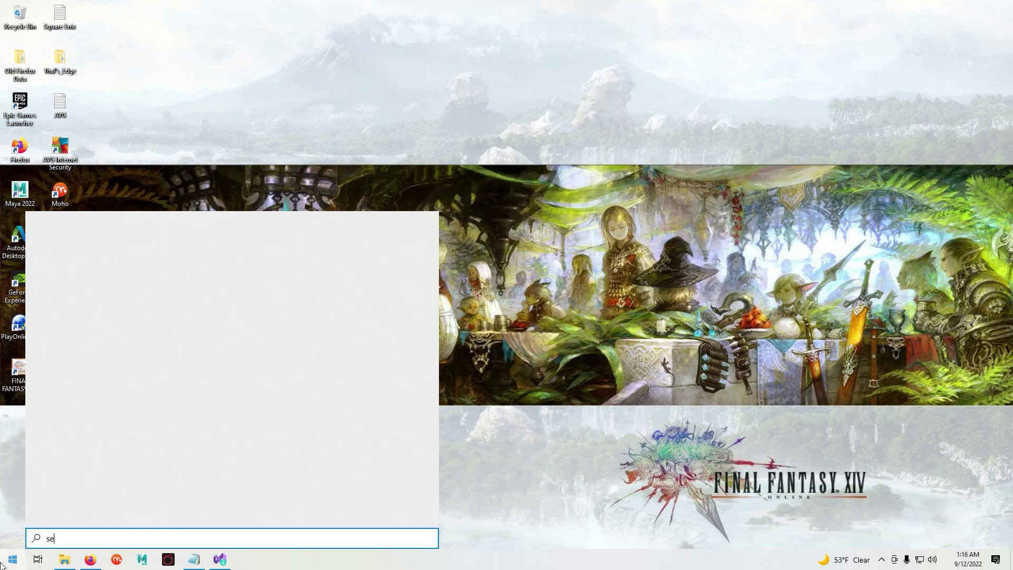
type("venth")
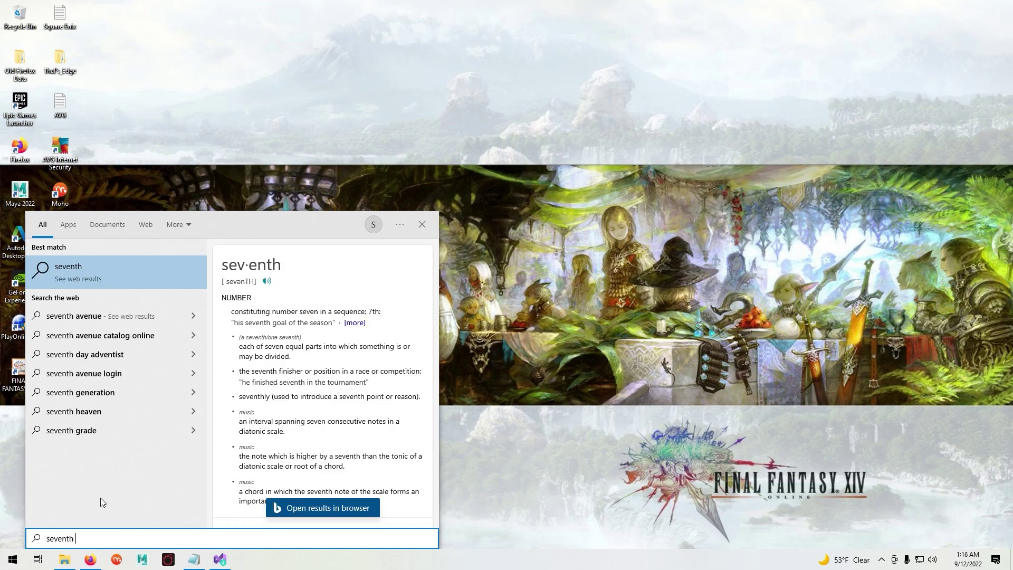
type(" umbr")
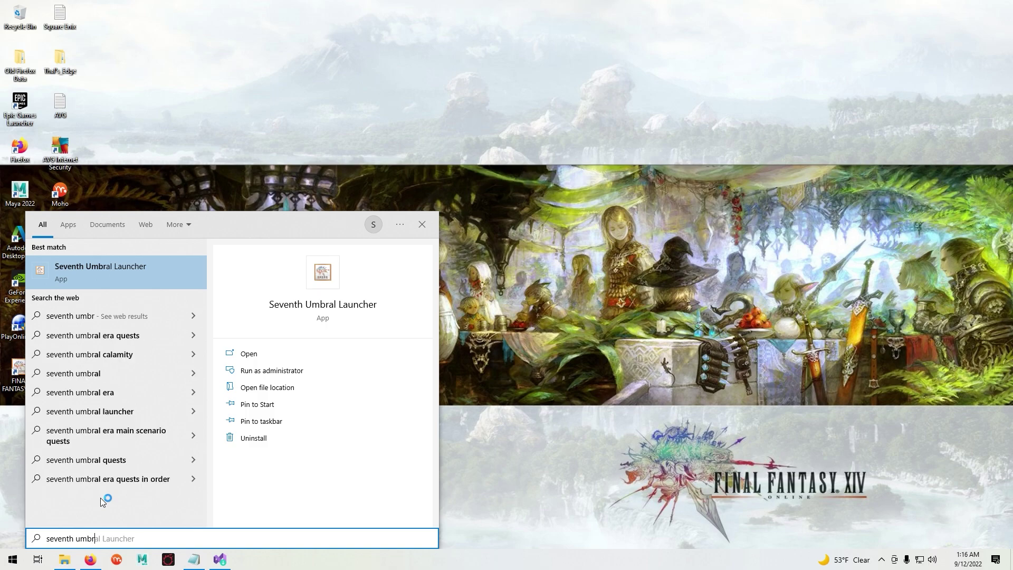
left_click(132, 261)
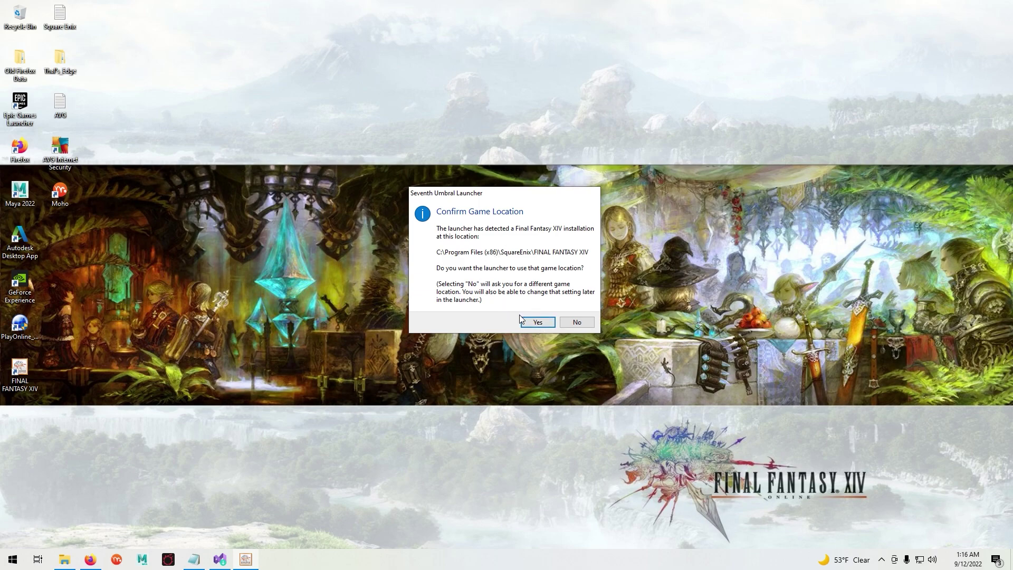
- Use the detected game folder, patch the game to v1.23b, then close the launcher
left_click(536, 322)
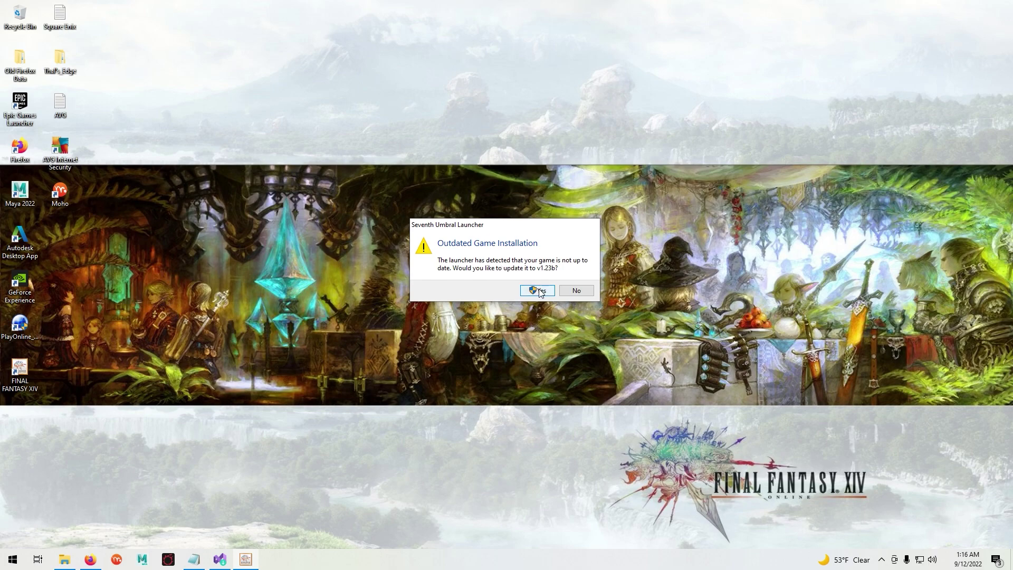
left_click(540, 292)
left_click(498, 352)
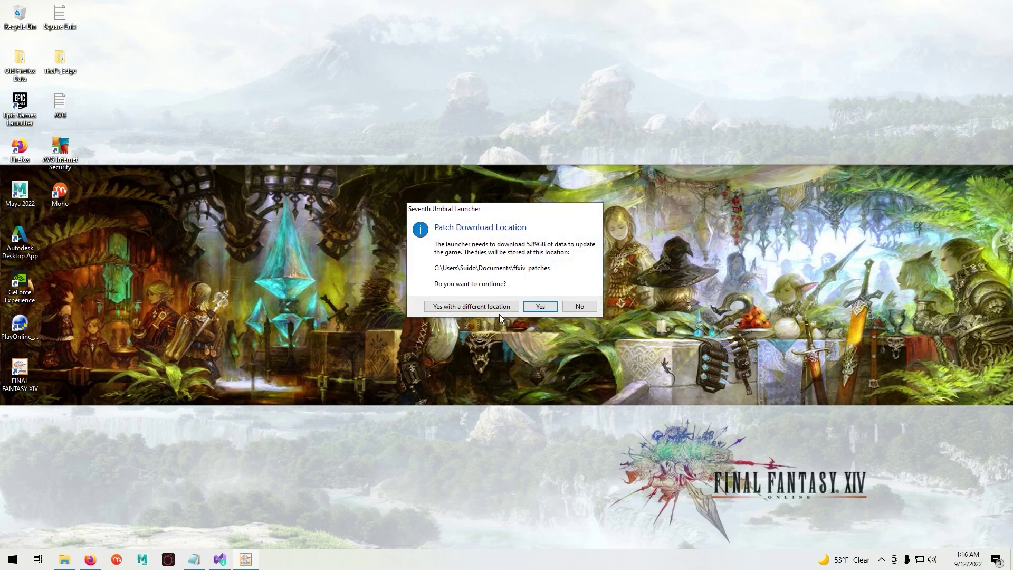
left_click(539, 309)
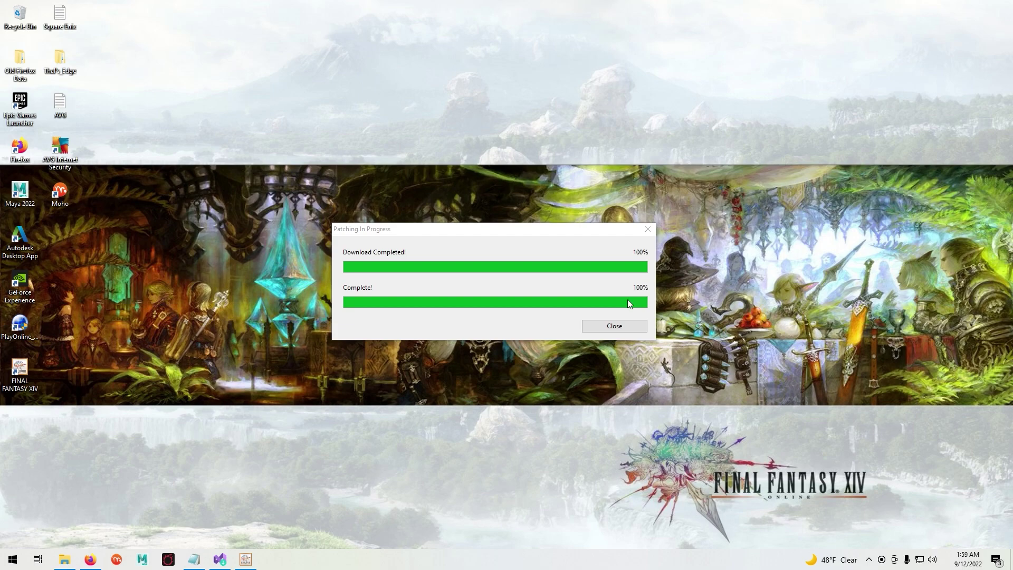
left_click(618, 327)
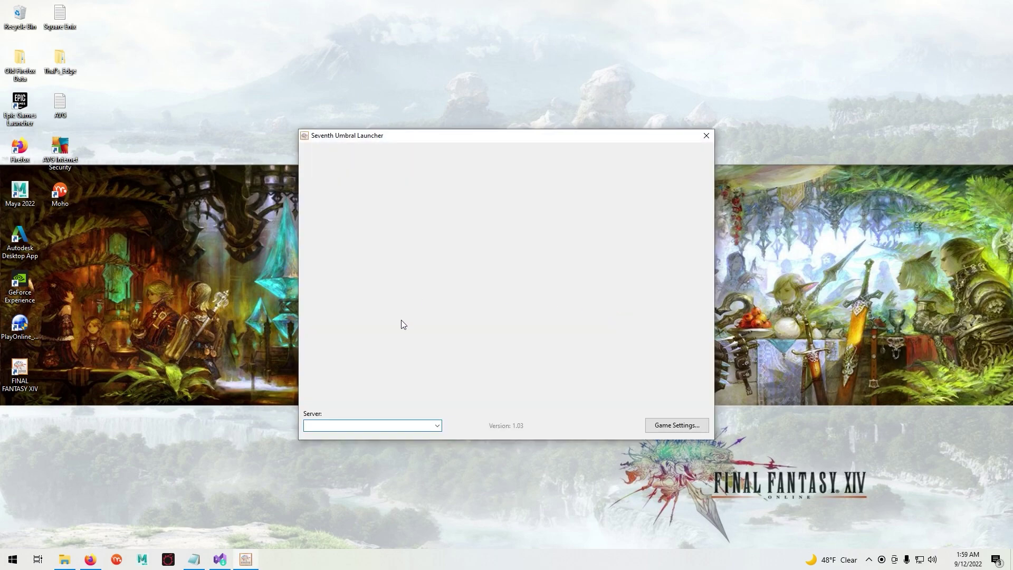
left_click(705, 137)
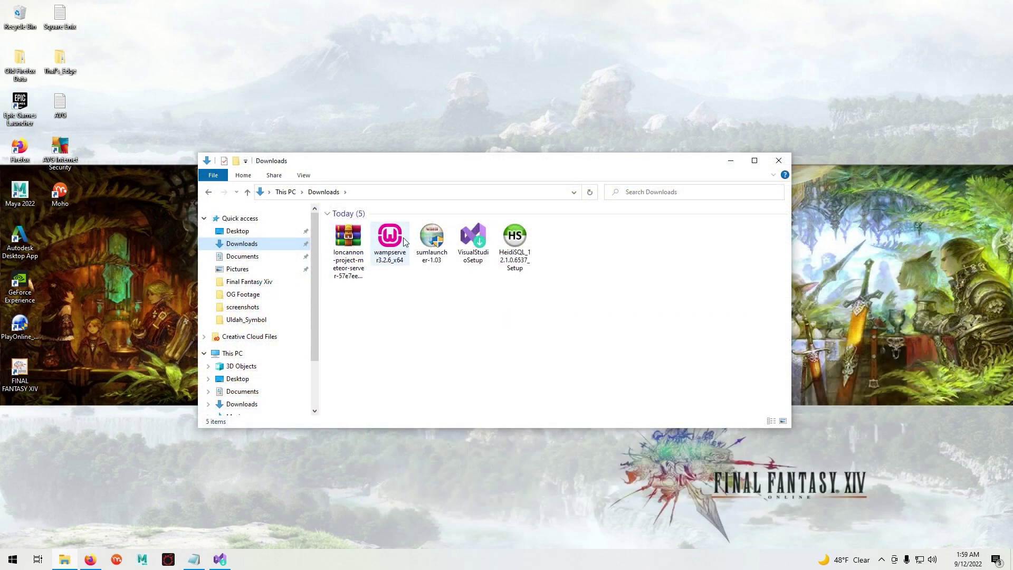
- Launch the WampServer installer in English and accept its license agreement
double_click(391, 237)
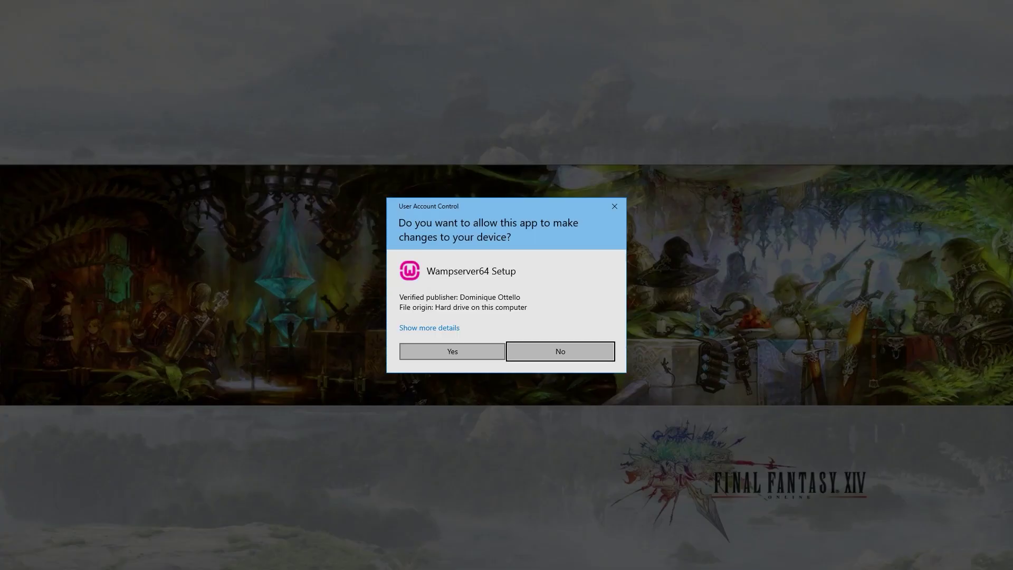
left_click(452, 351)
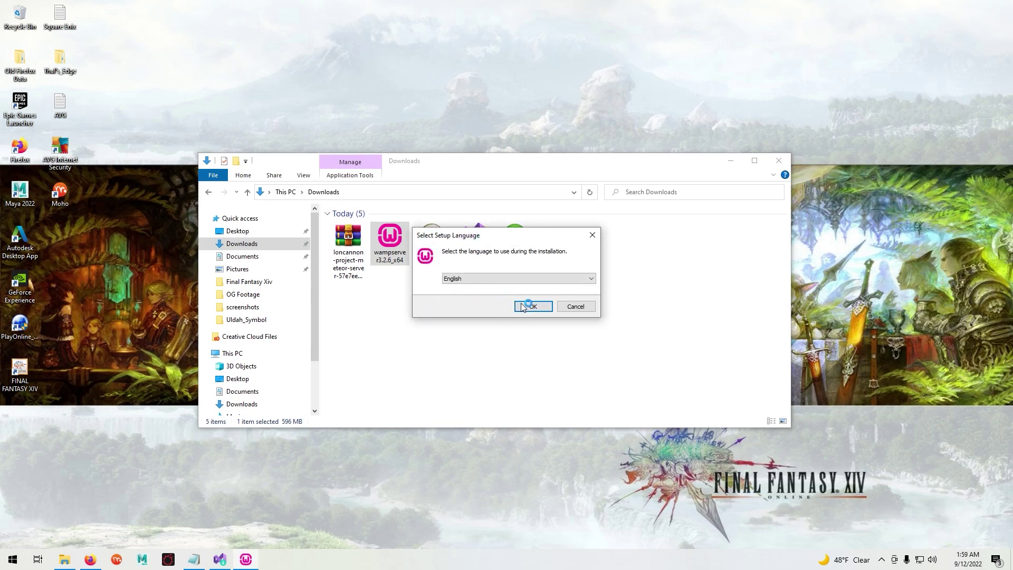
left_click(530, 307)
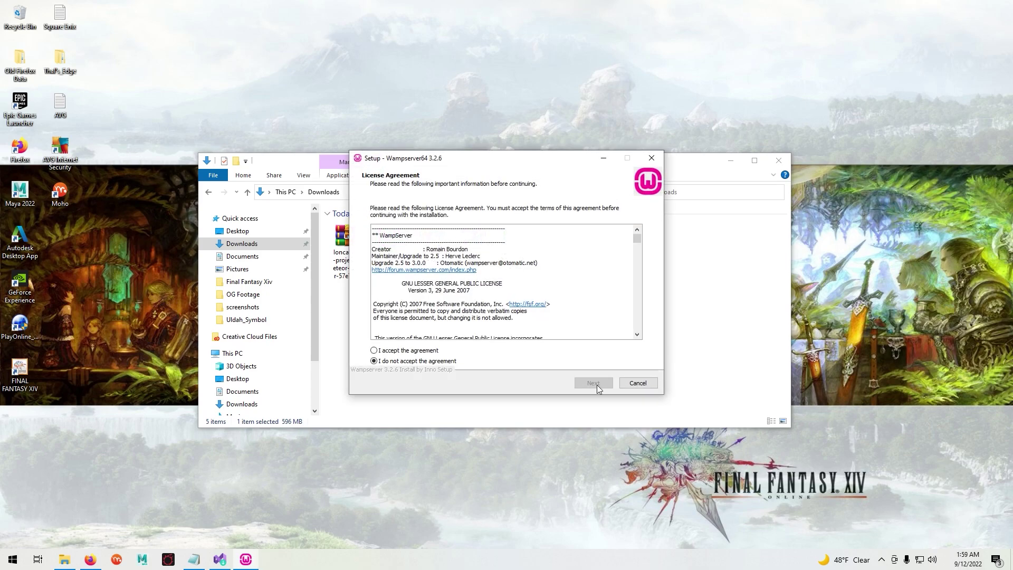
left_click(376, 350)
left_click(594, 383)
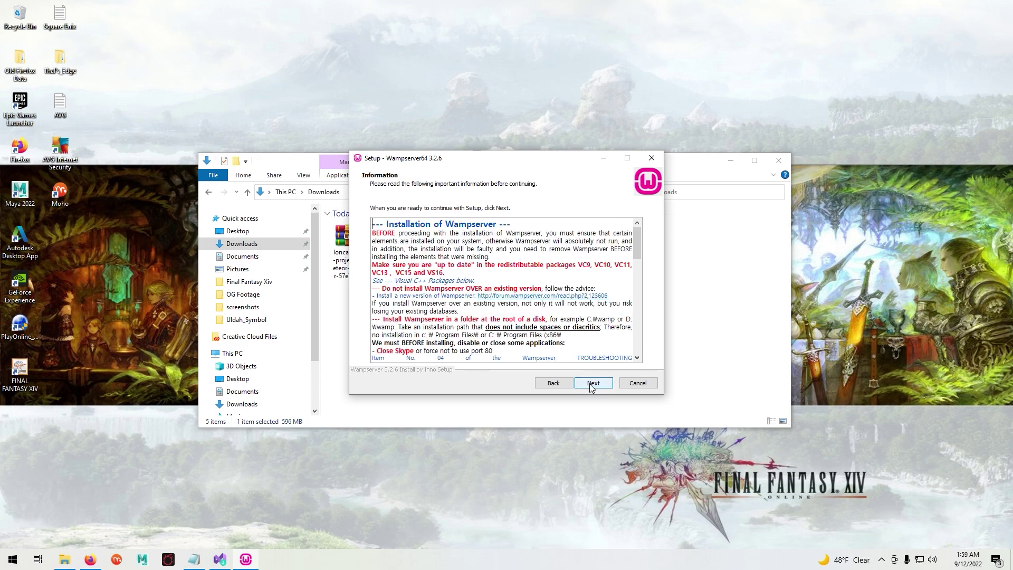
- Install Wampserver64 3.2.6 into c:\wamp64 with default components and close the finished wizard
left_click(592, 385)
left_click(592, 385)
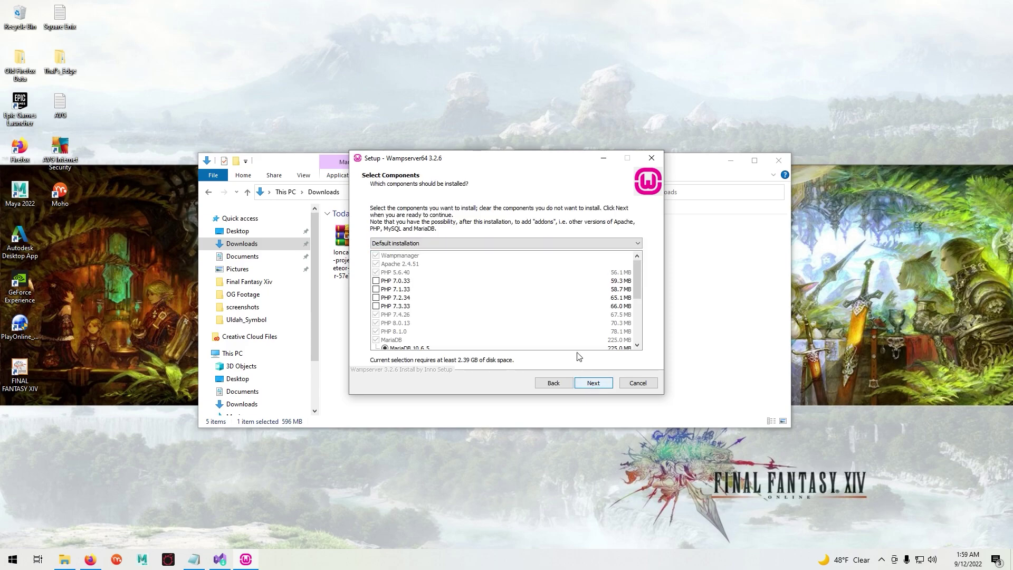
scroll(553, 314, "down", 5)
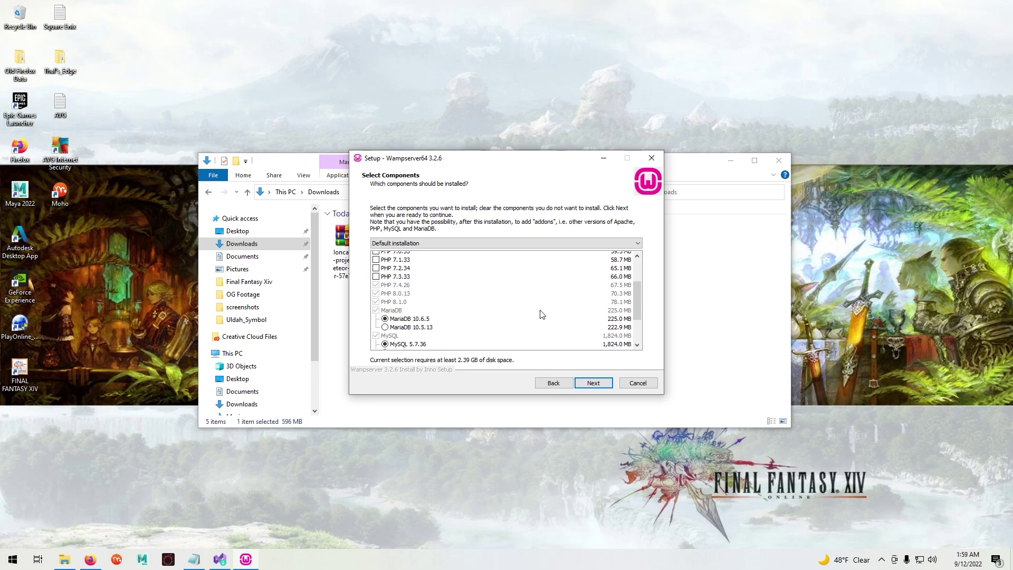
left_click(592, 383)
left_click(594, 384)
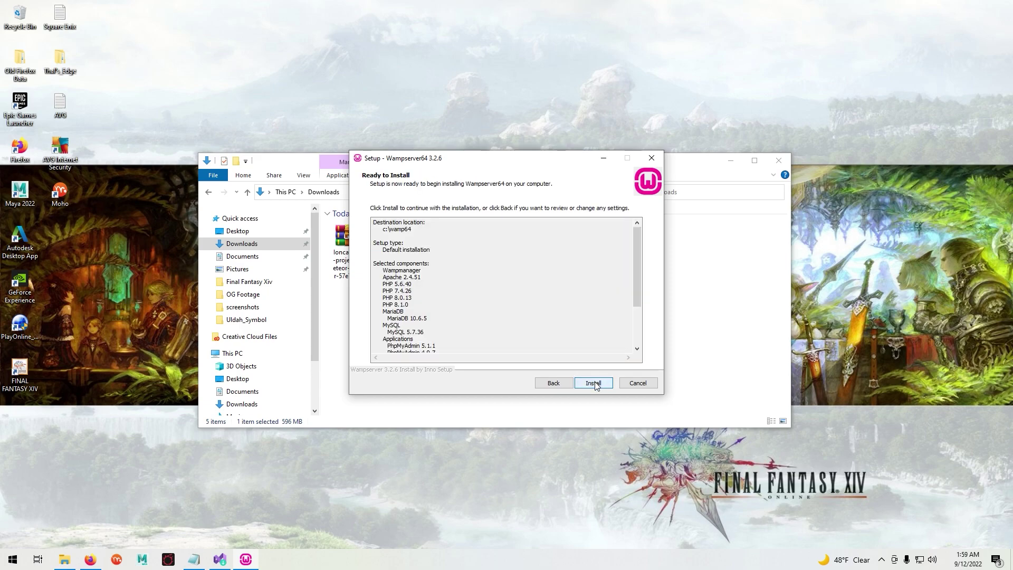
left_click(594, 383)
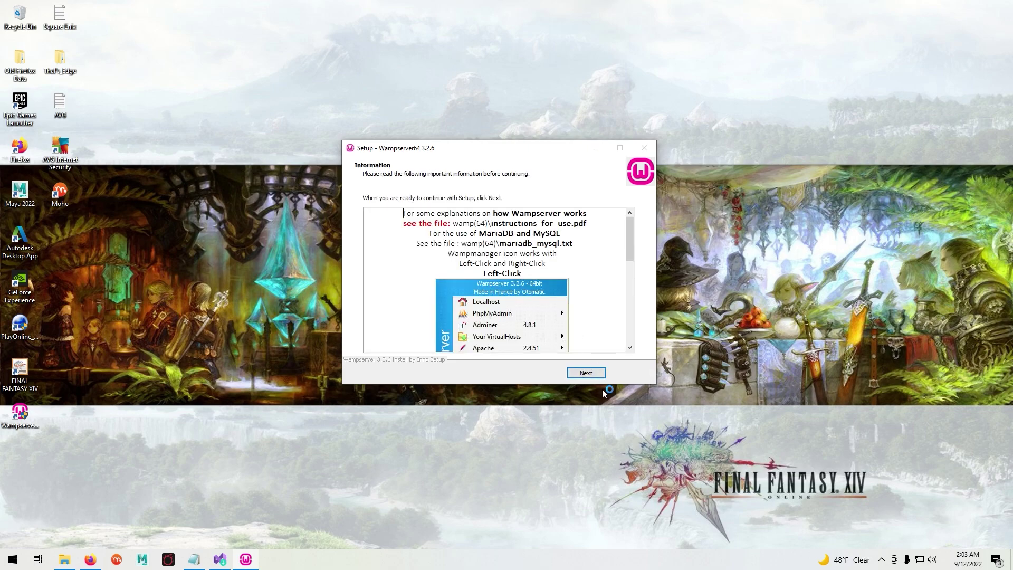
left_click(588, 374)
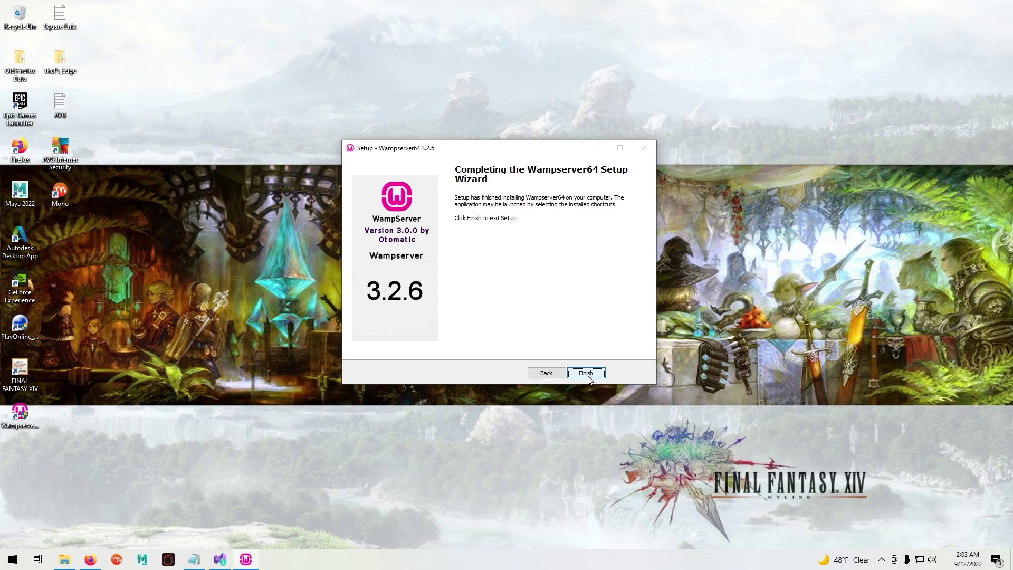
left_click(588, 376)
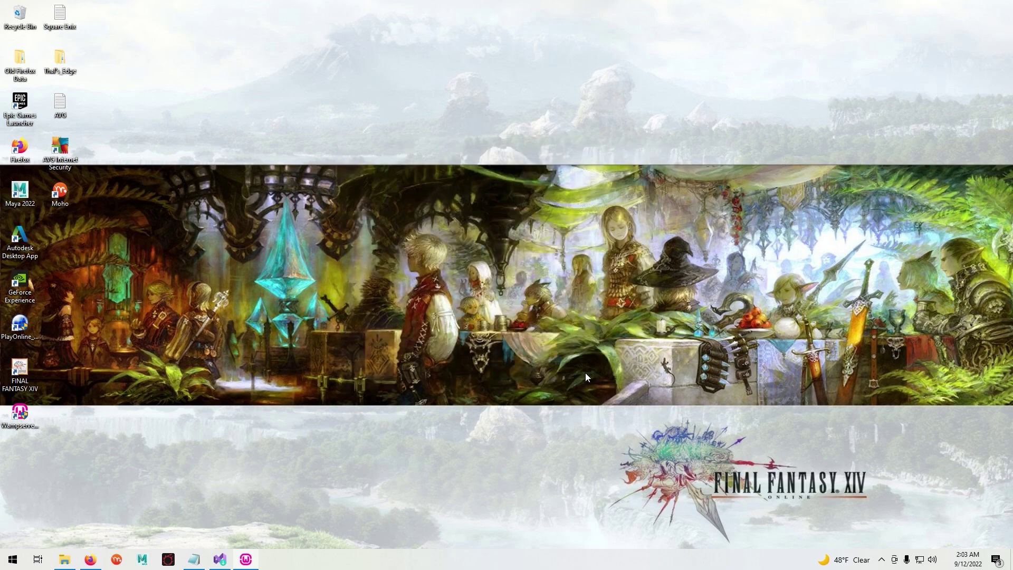
- Launch the HeidiSQL installer from Downloads and accept its license agreement
left_click(64, 560)
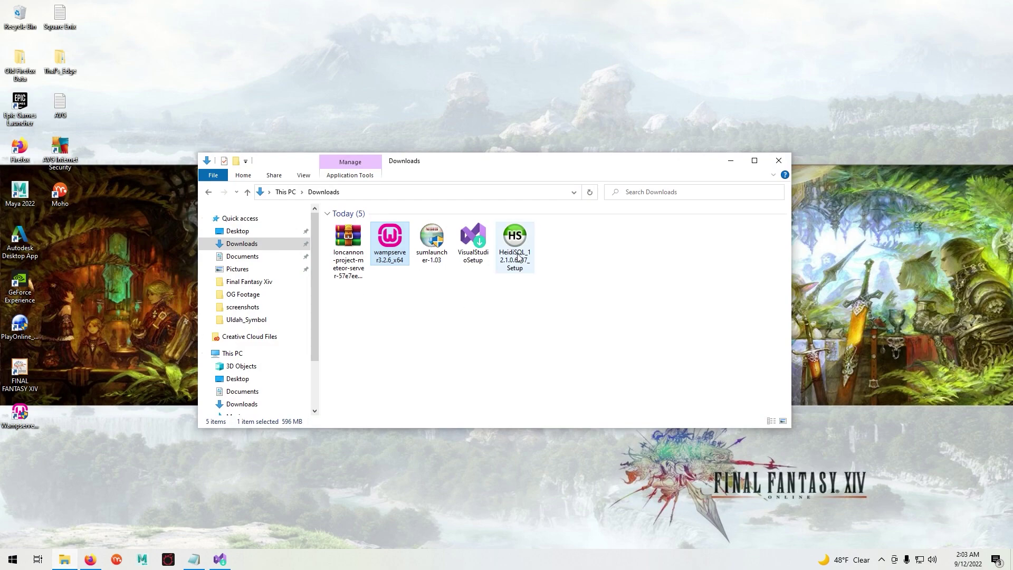
double_click(519, 257)
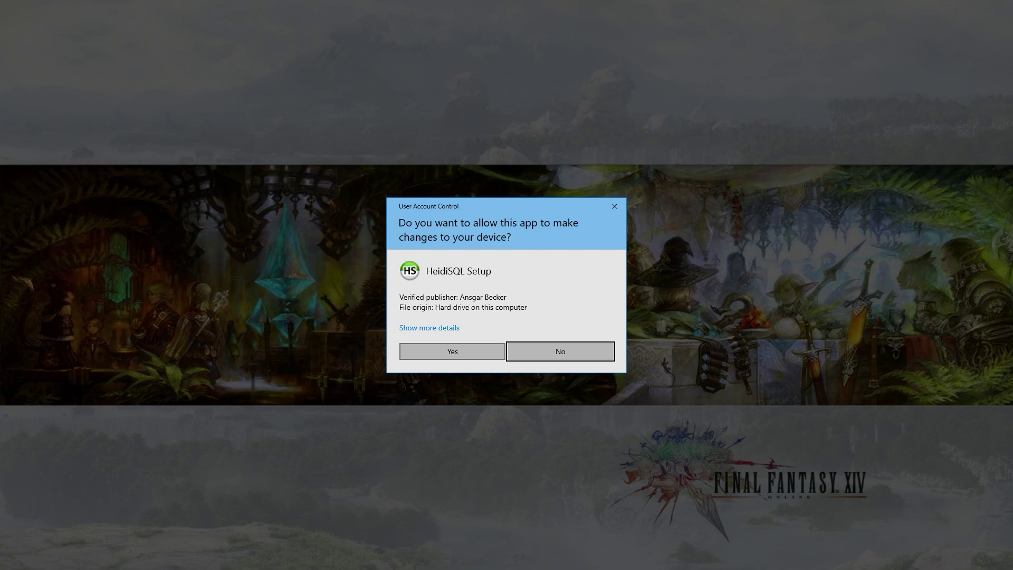
left_click(461, 351)
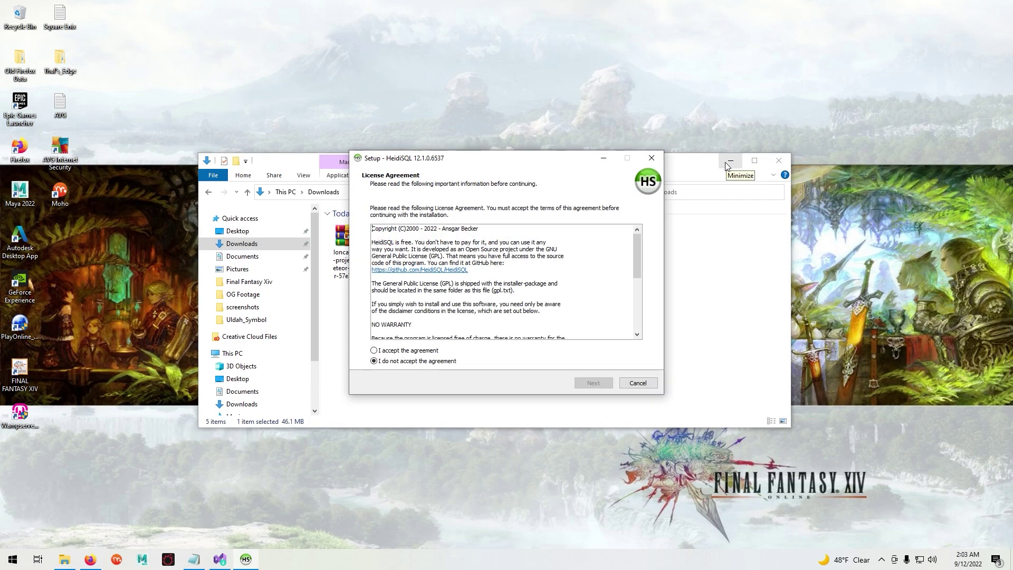
left_click(373, 350)
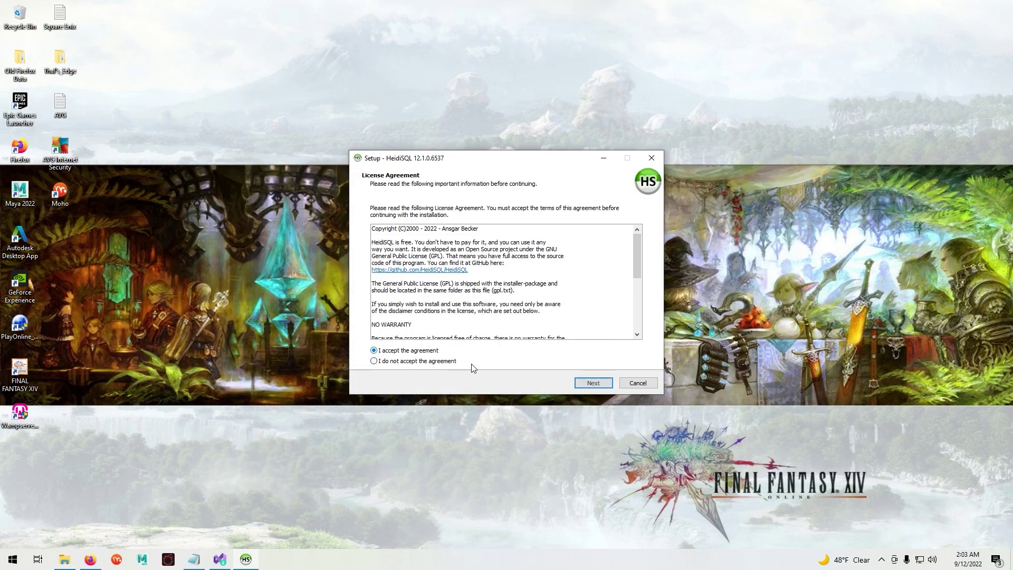
left_click(583, 383)
- Install HeidiSQL 12.1.0.6537 with default options and finish with Launch HeidiSQL unticked
left_click(583, 384)
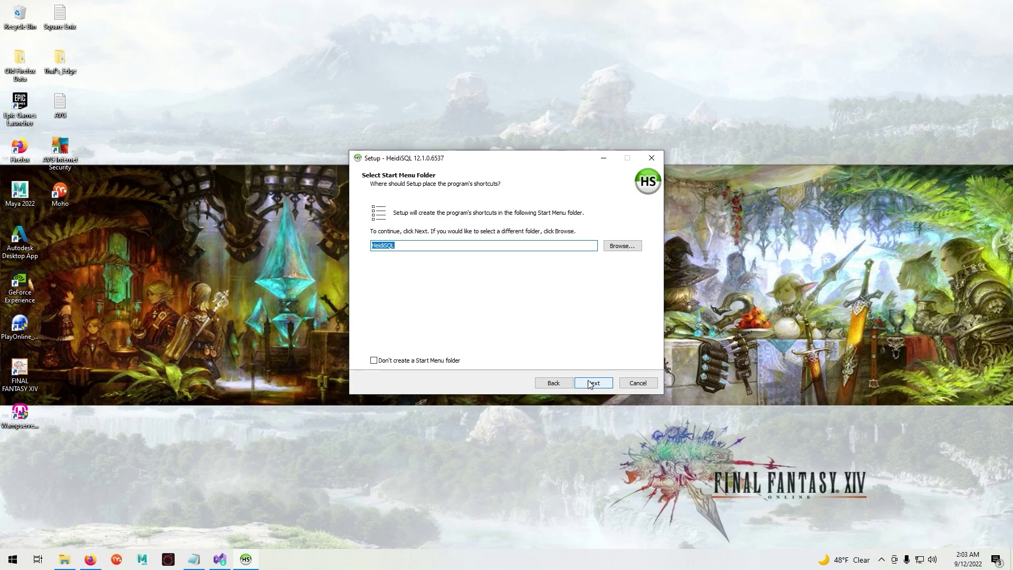
left_click(589, 383)
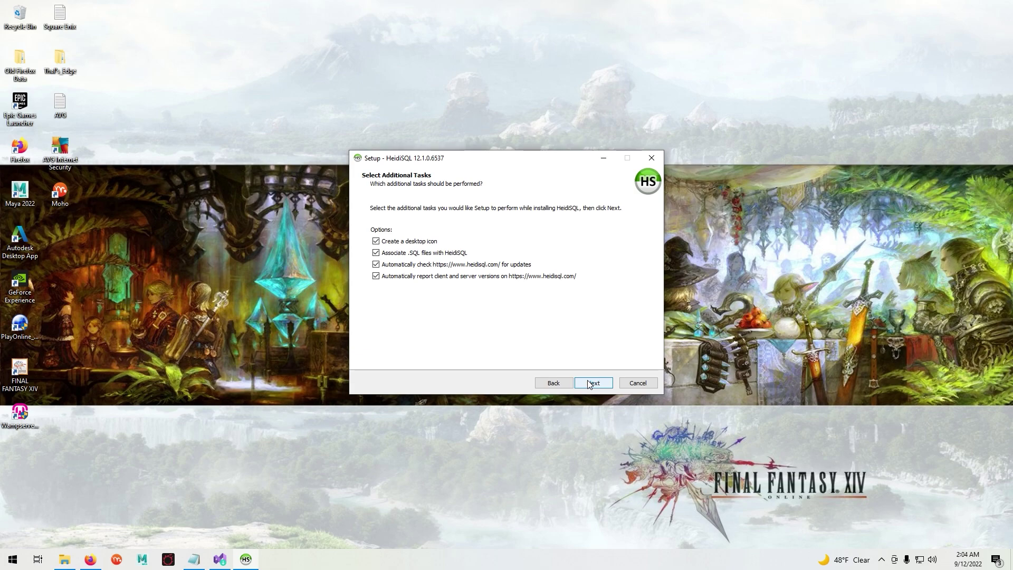
left_click(590, 384)
left_click(589, 382)
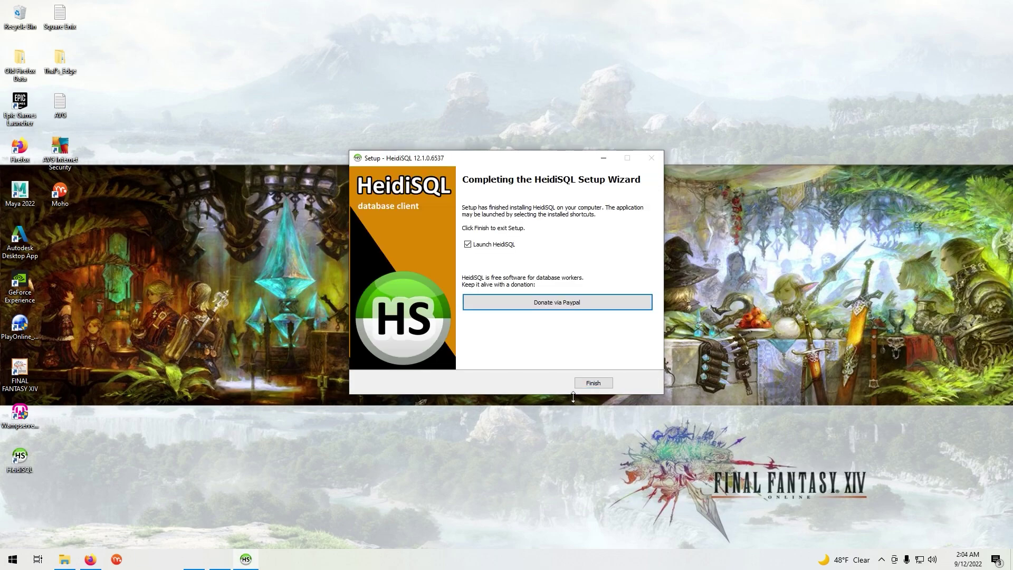
left_click(468, 244)
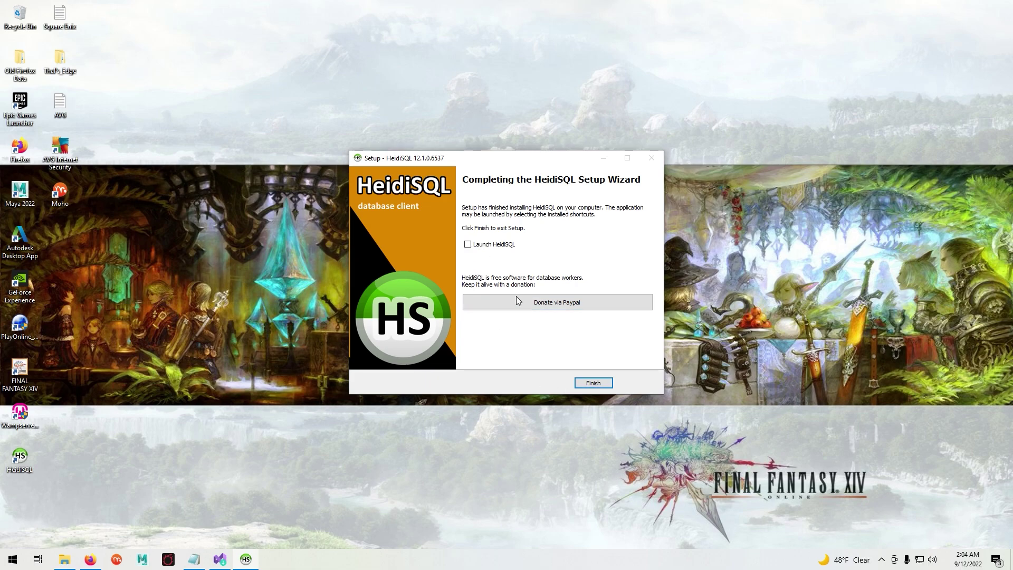
left_click(592, 382)
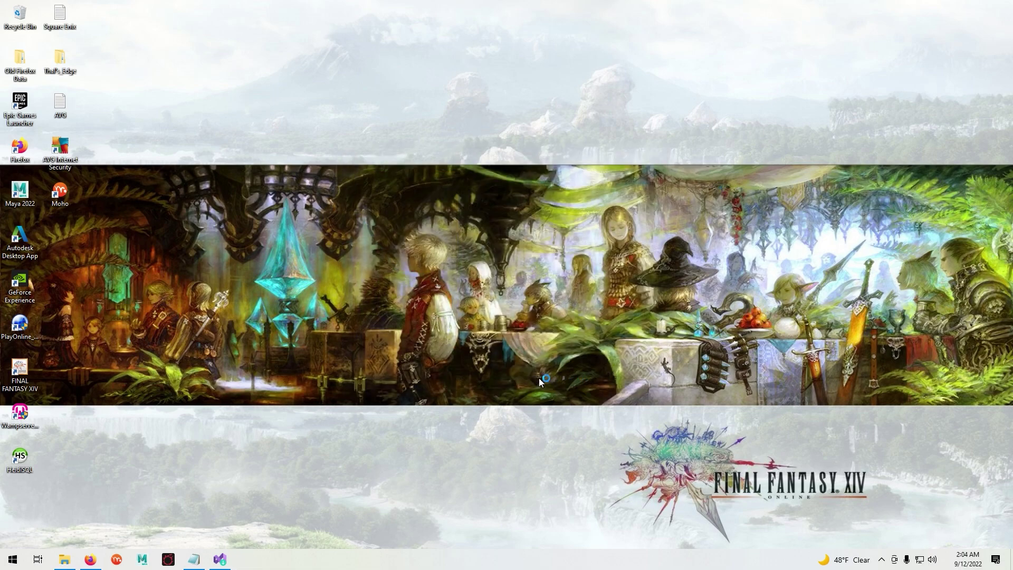
- Open the loncannon-project-meteor-server archive in WinRAR and extract its server folder onto the desktop
left_click(62, 557)
left_click(343, 244)
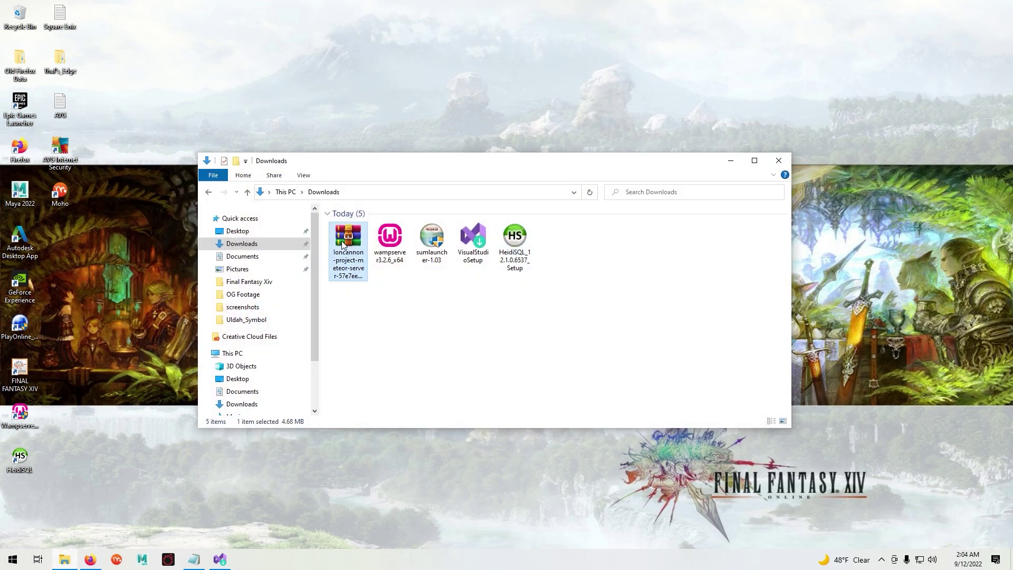
right_click(342, 244)
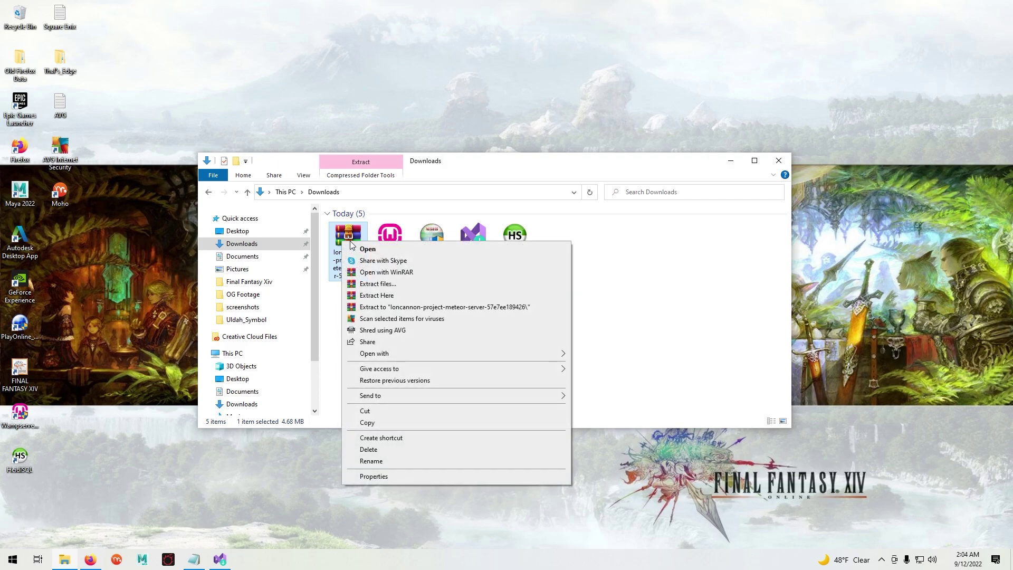
left_click(367, 251)
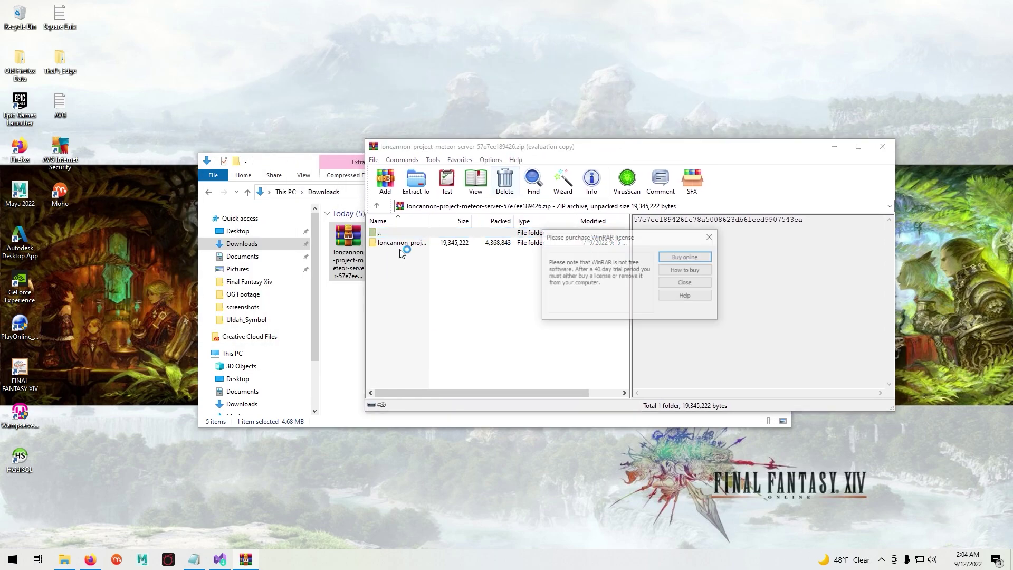
left_click(700, 286)
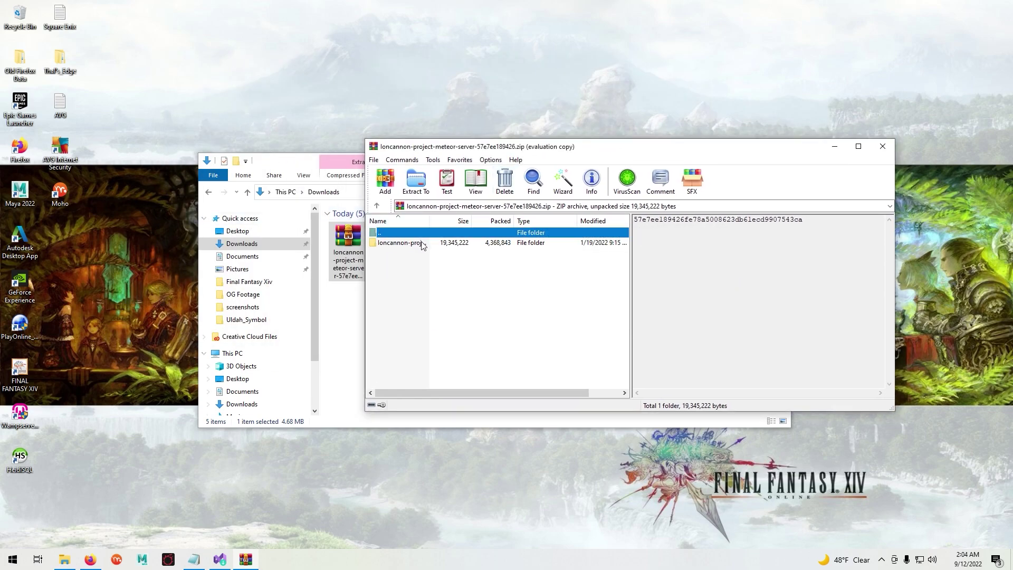
left_click(385, 244)
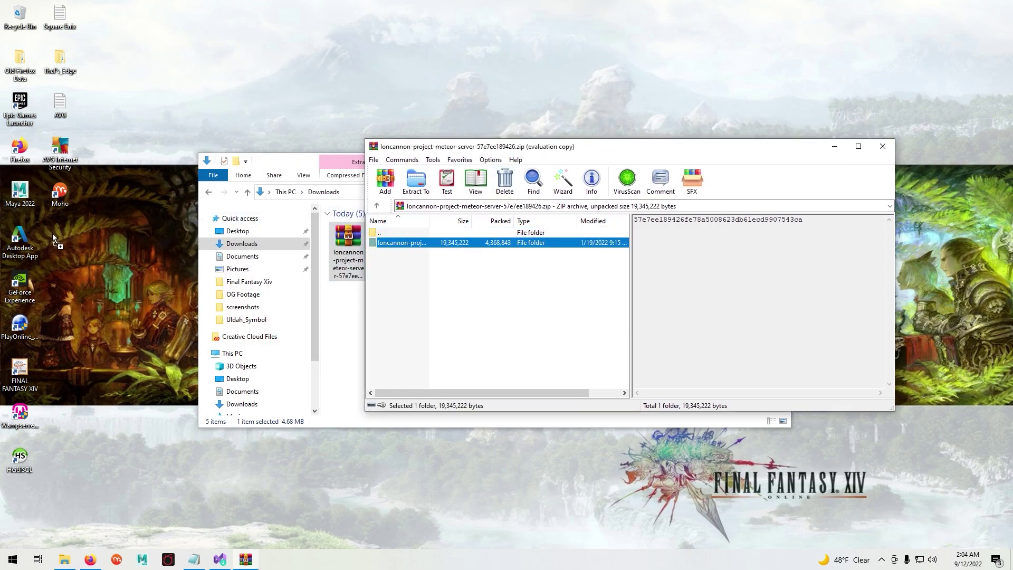
left_click_drag(52, 233, 53, 233)
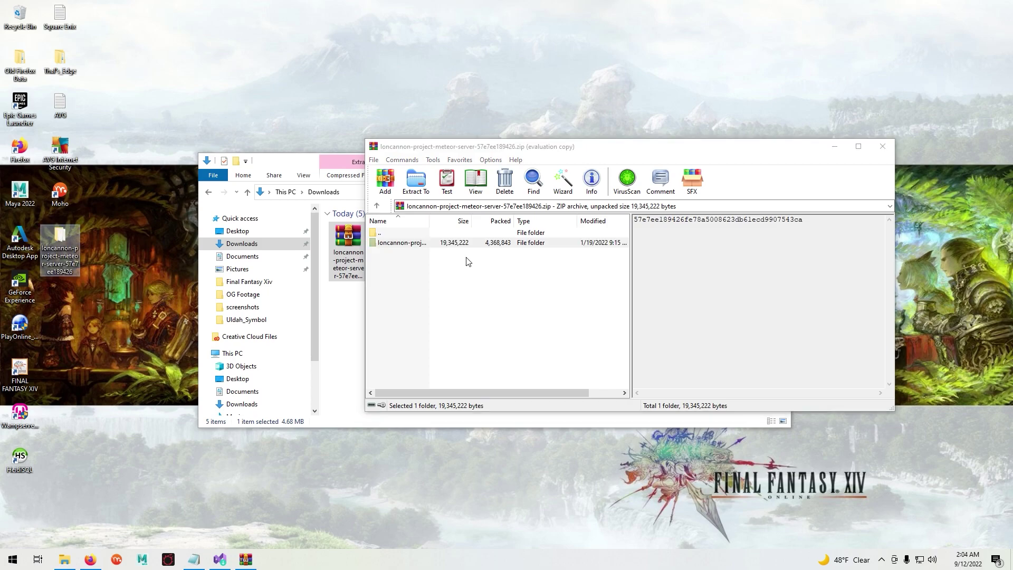
- Close WinRAR and Downloads, then group the server folder, Wampserver64 and HeidiSQL icons together
left_click(873, 151)
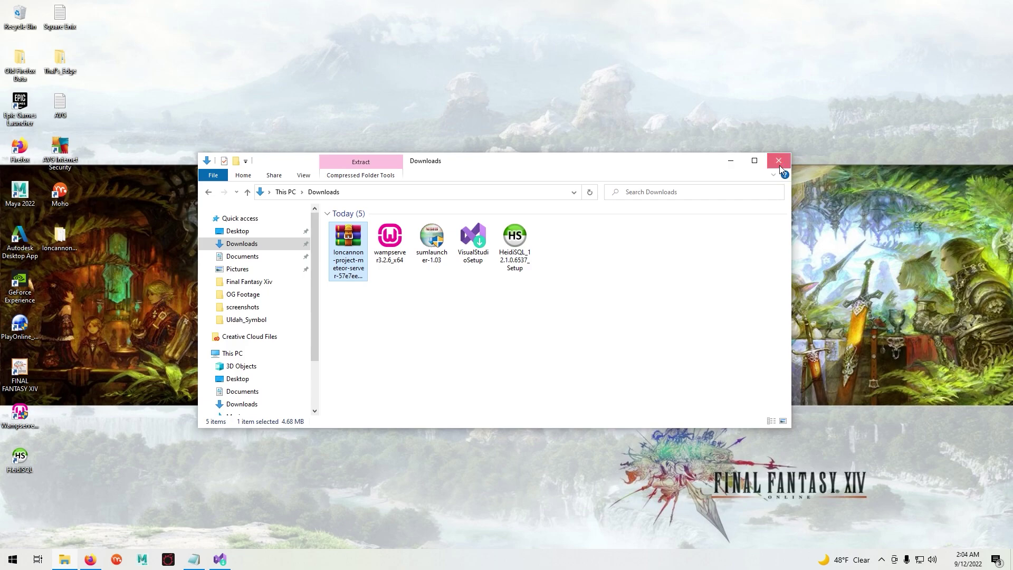
left_click(780, 166)
left_click_drag(107, 241, 281, 196)
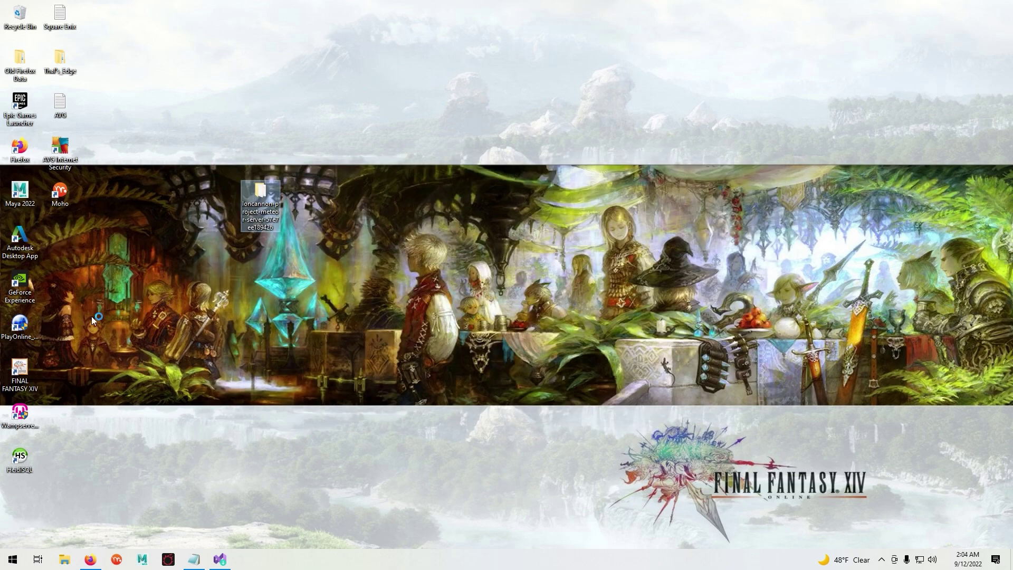
left_click_drag(19, 413, 298, 193)
left_click_drag(21, 455, 339, 196)
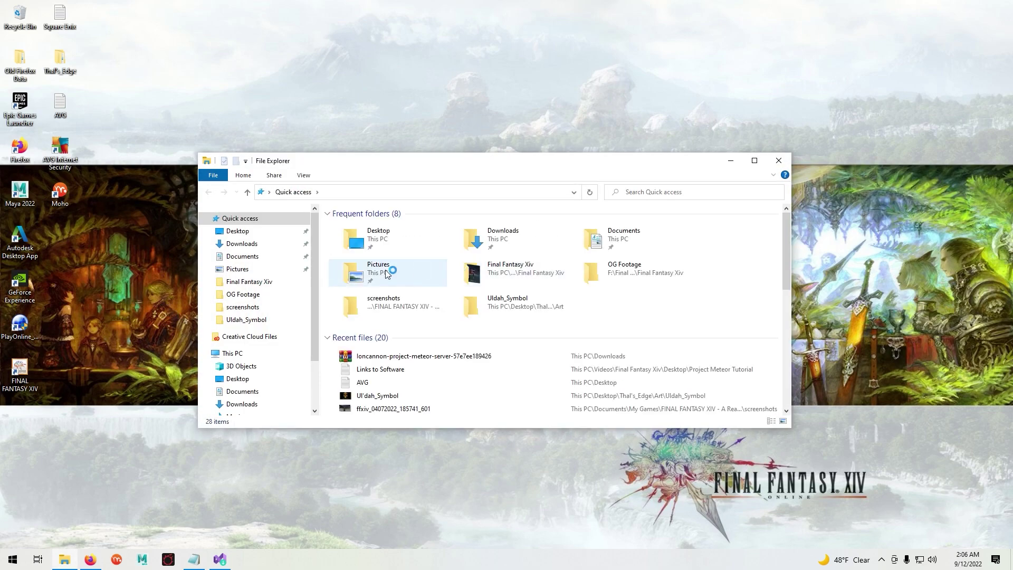
- Browse to C:\Program Files (x86)\SquareEnix and check the FINAL FANTASY XIV folder's contents
scroll(261, 332, "down", 2)
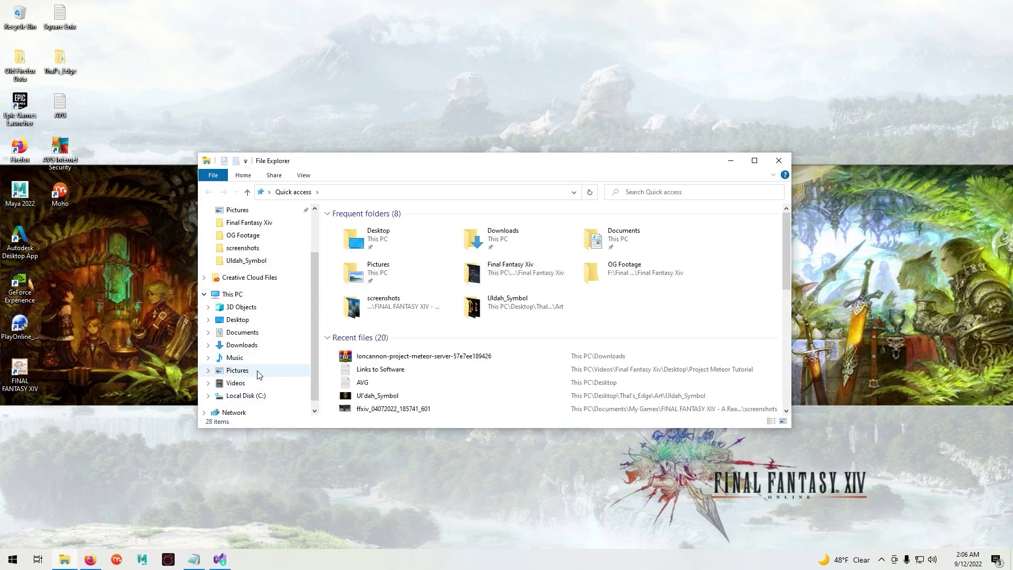
left_click(245, 396)
left_click(397, 305)
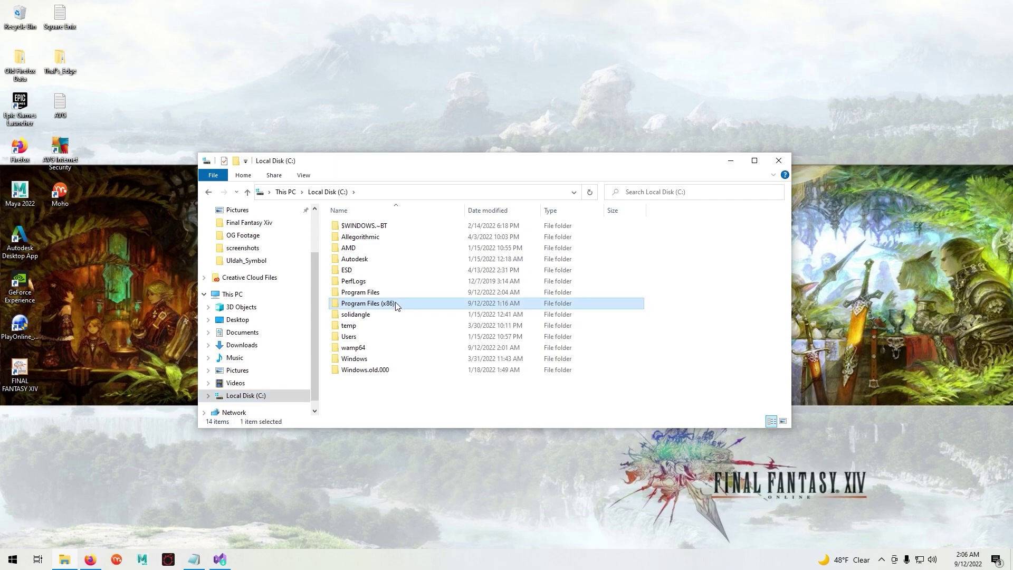
double_click(397, 305)
scroll(463, 323, "down", 4)
left_click(358, 326)
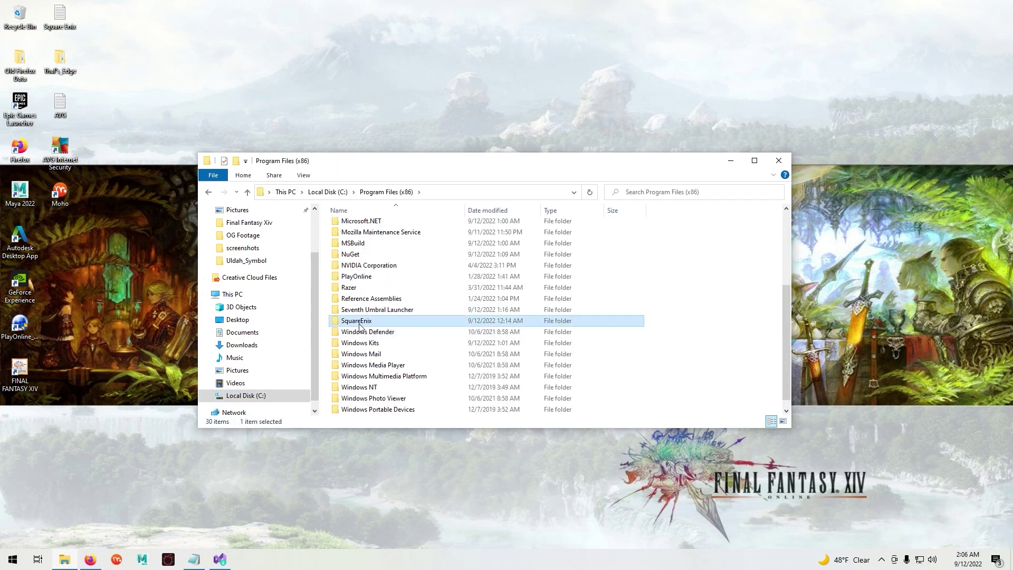
double_click(359, 324)
double_click(367, 228)
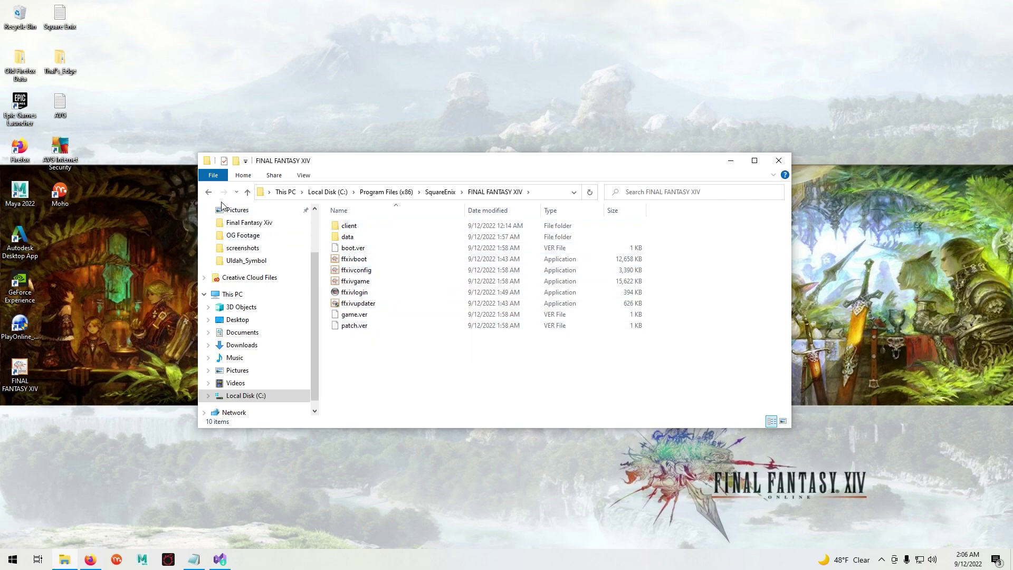
left_click(209, 192)
- Create a desktop shortcut to the FINAL FANTASY XIV folder and place it beside the other icons
right_click(358, 229)
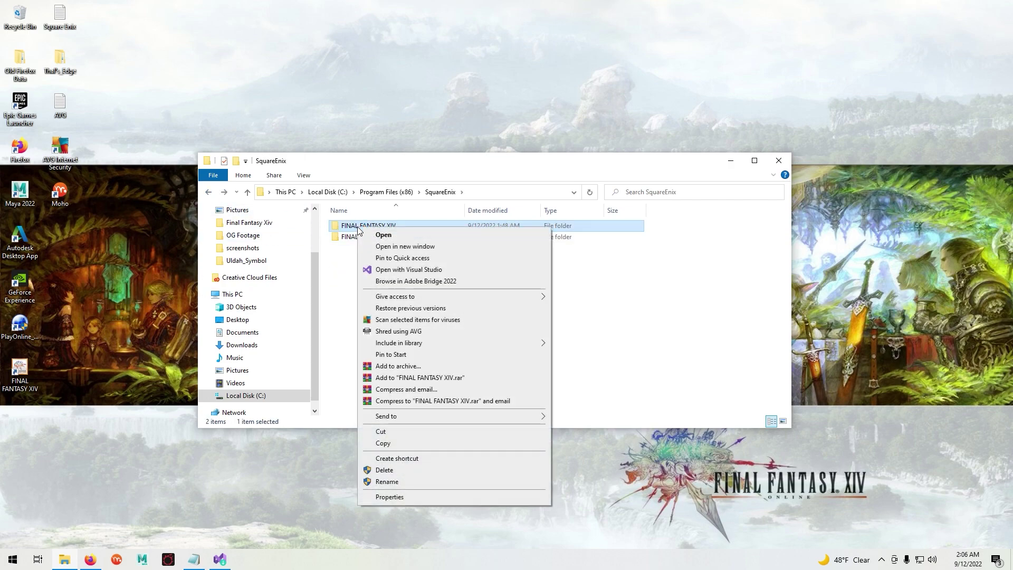
left_click(418, 458)
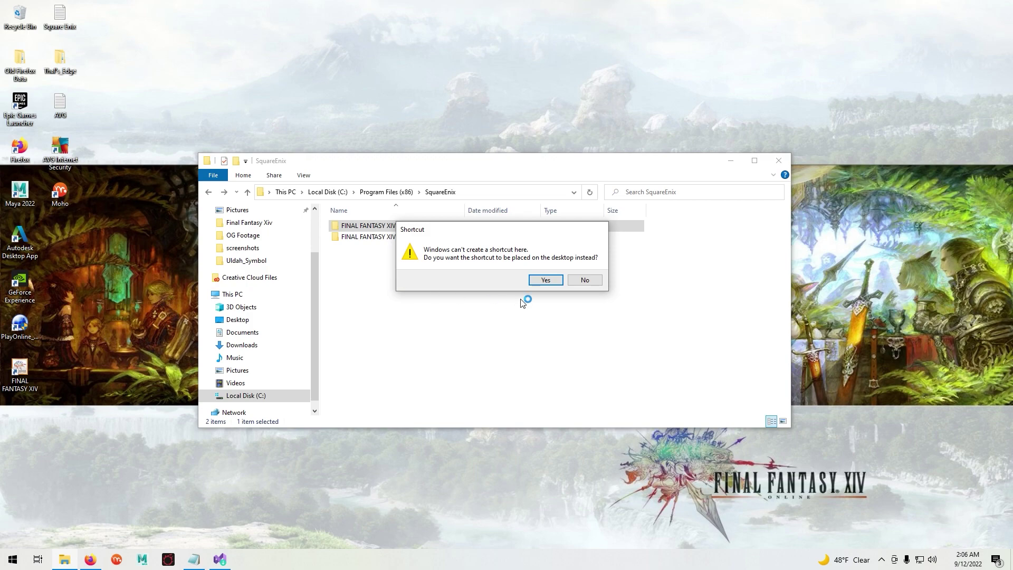
left_click(555, 279)
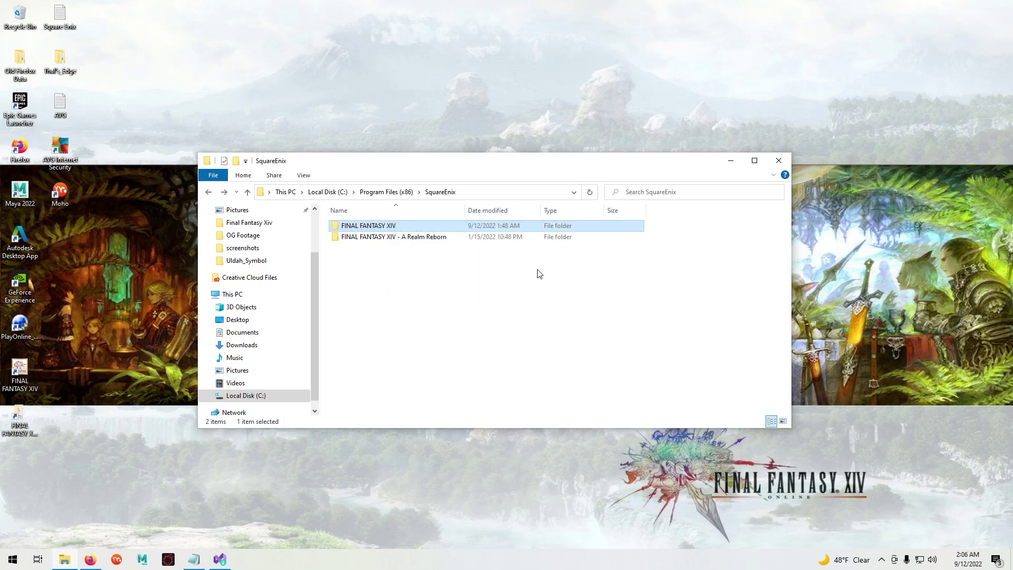
left_click_drag(19, 420, 212, 197)
left_click(731, 161)
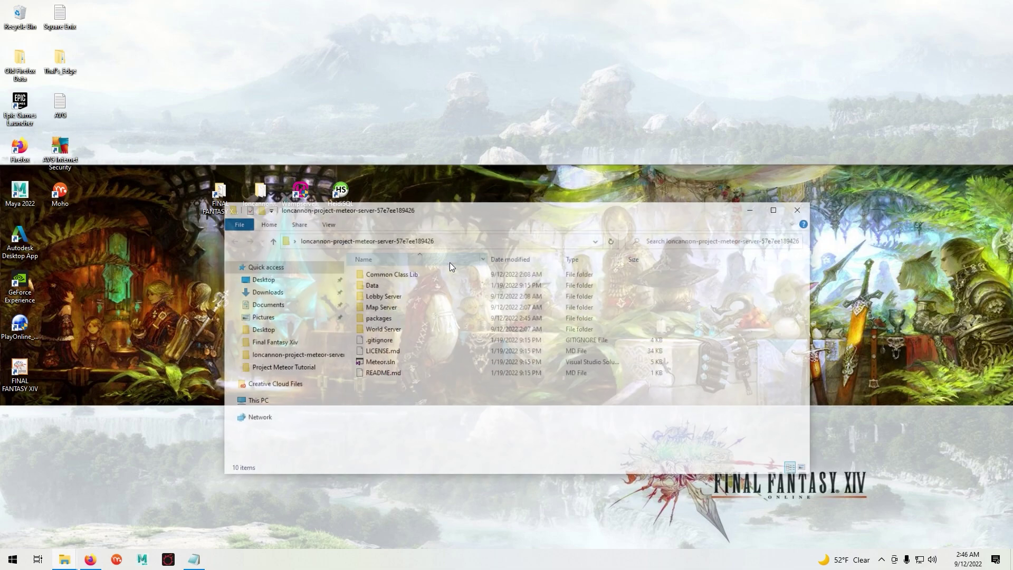
- Open Meteor.sln with Visual Studio 2017 and minimize the Explorer window
double_click(394, 363)
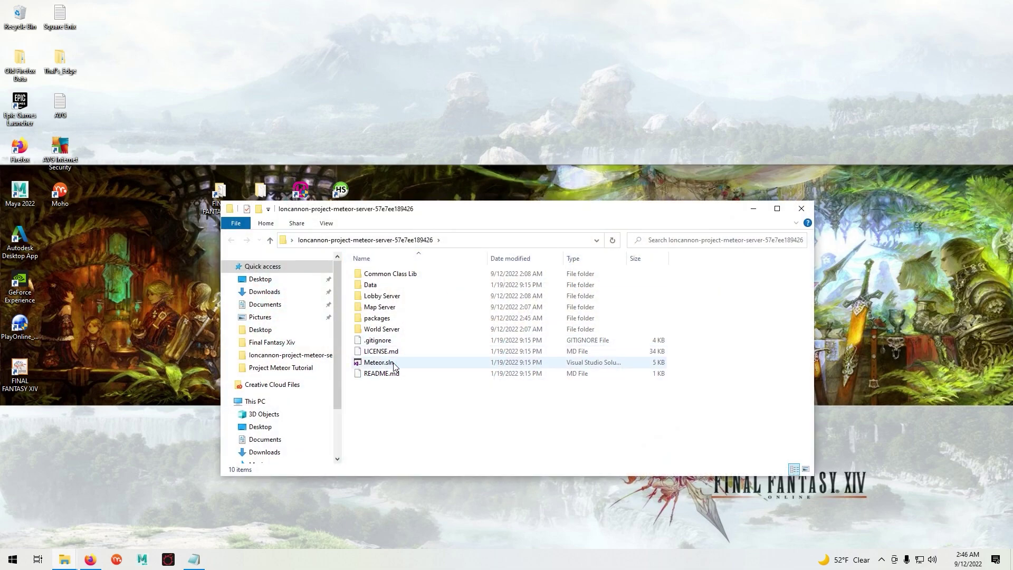
right_click(394, 363)
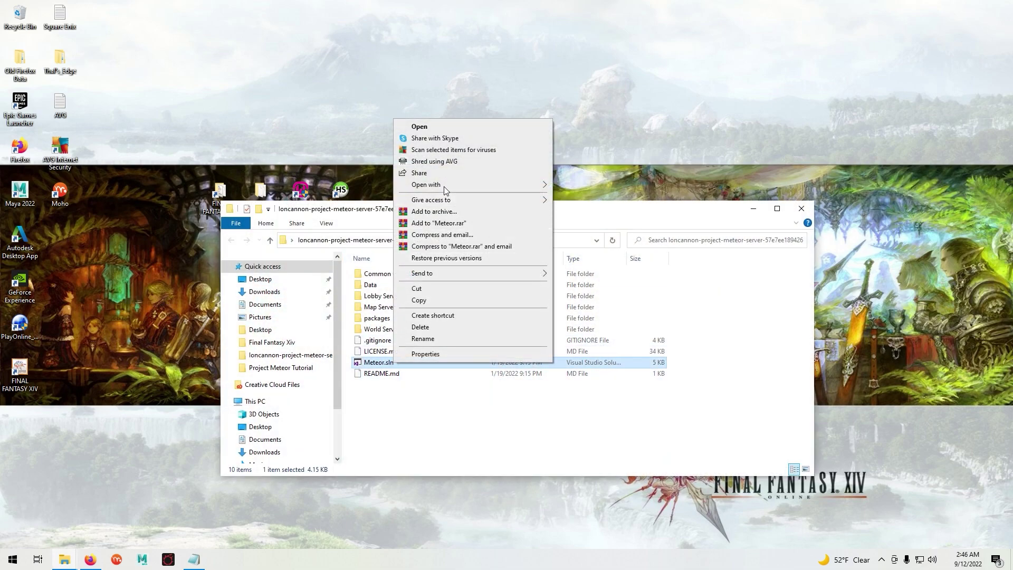
mouse_move(444, 190)
left_click(612, 195)
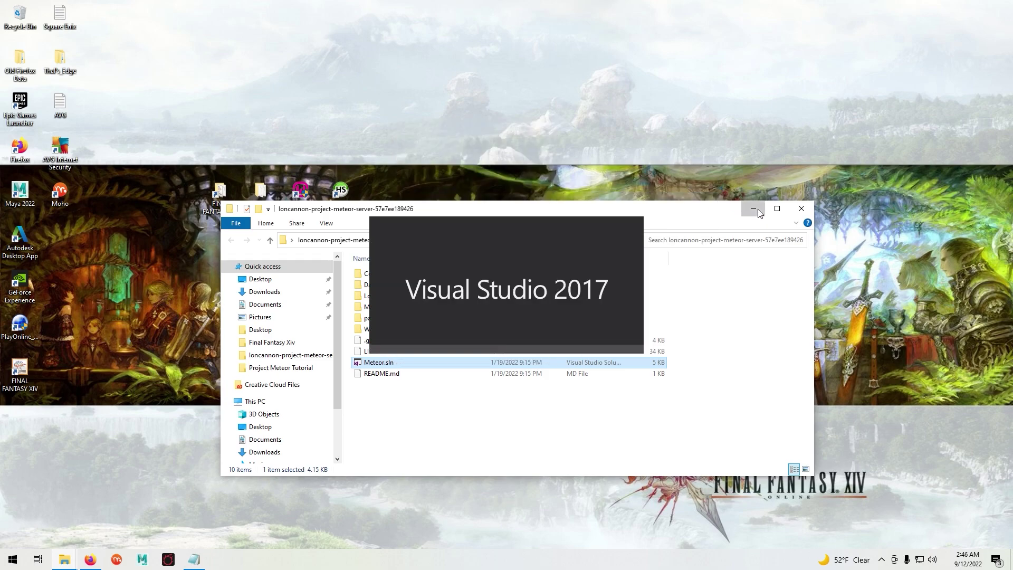
left_click(754, 209)
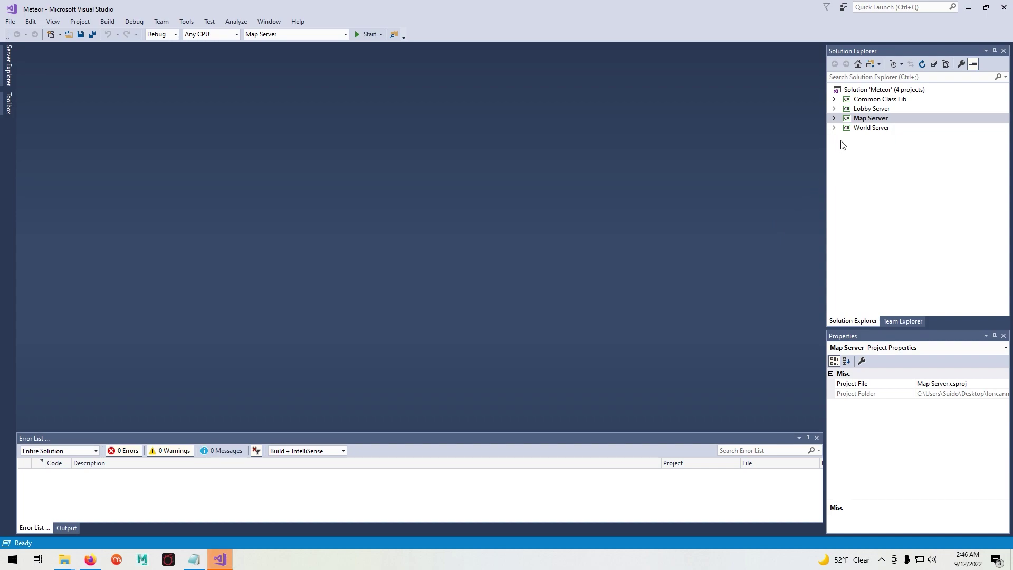
- Restore NuGet packages for Solution 'Meteor' from Solution Explorer, then minimize Visual Studio
left_click(835, 129)
left_click(834, 129)
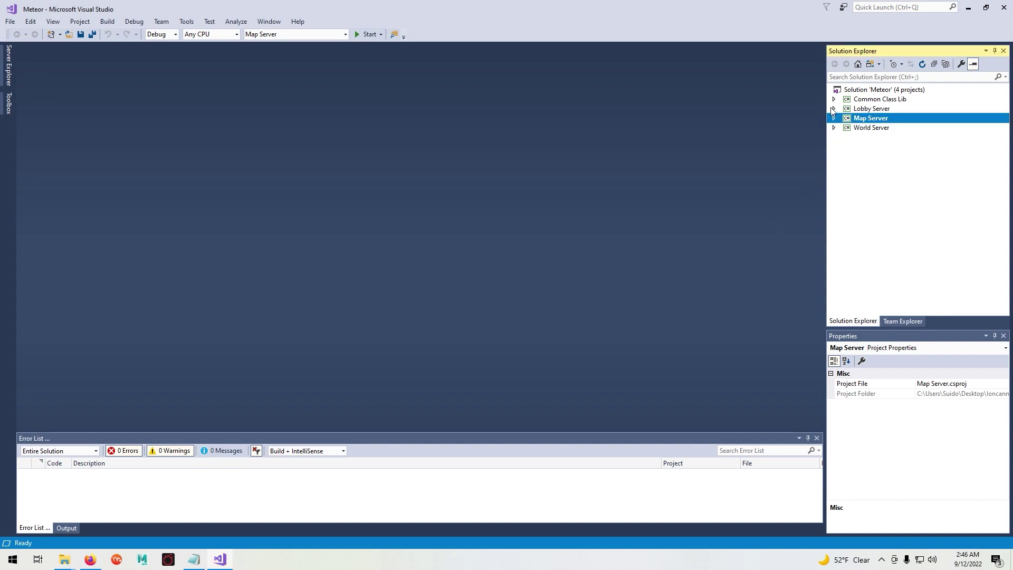
left_click(865, 90)
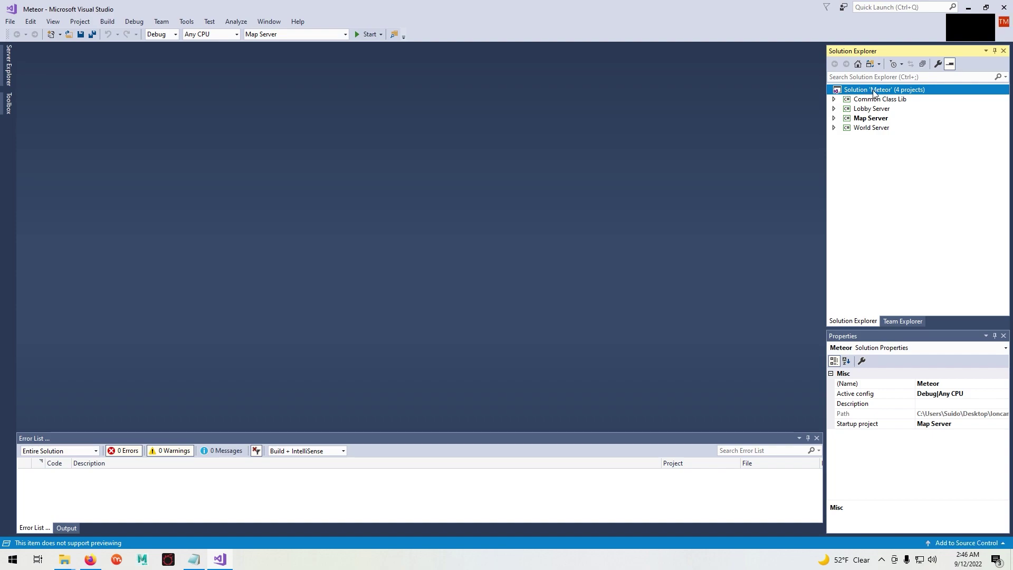
right_click(873, 93)
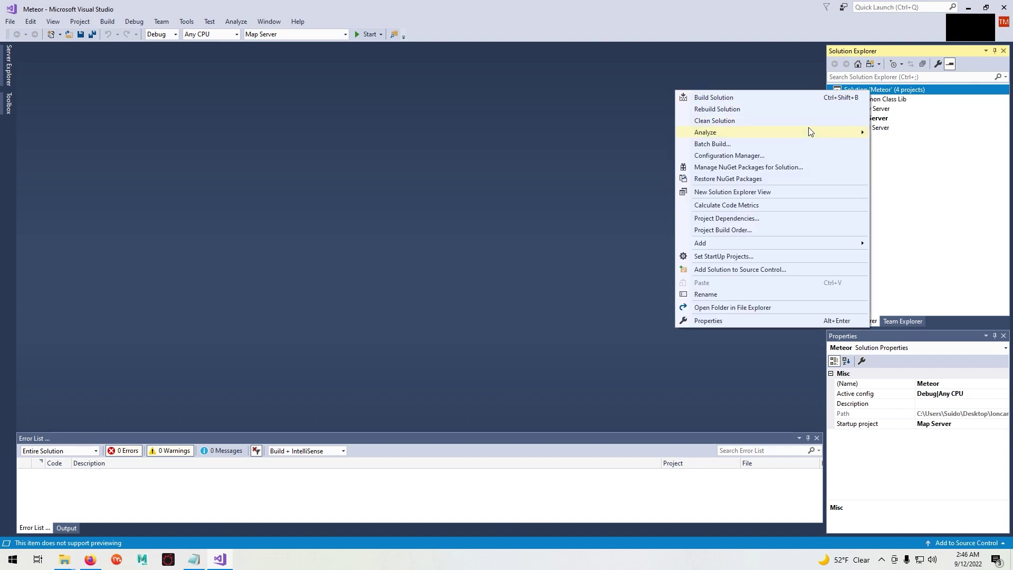
left_click(715, 179)
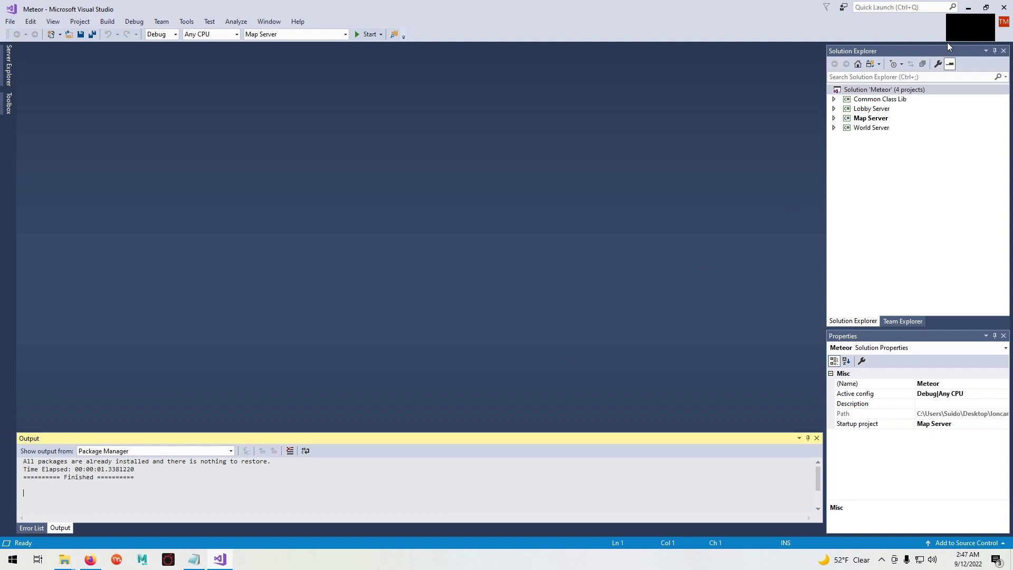
left_click(968, 8)
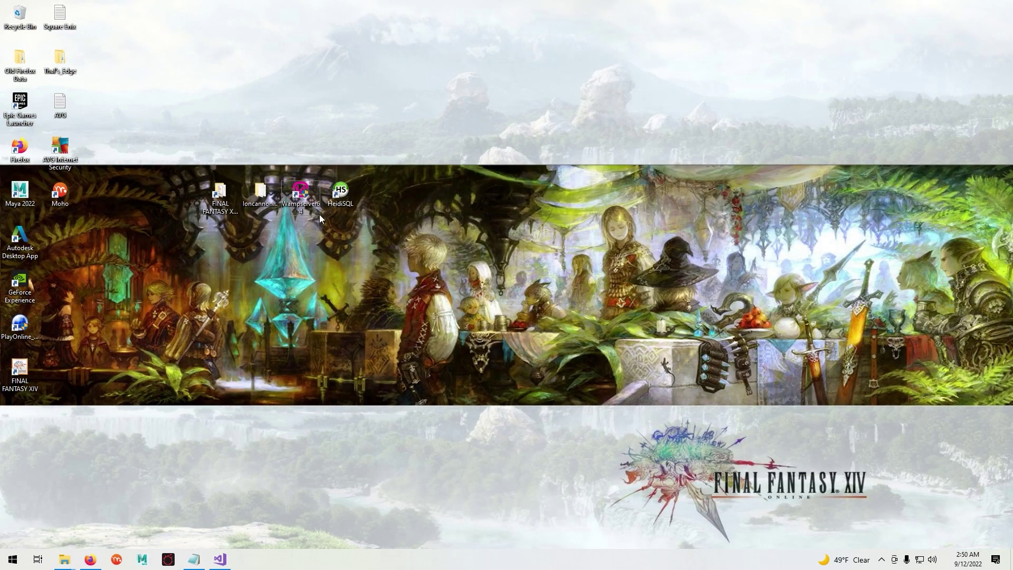
- Launch WampServer 3.2.6, approve it in UAC, and bring up its tray control menu
double_click(301, 198)
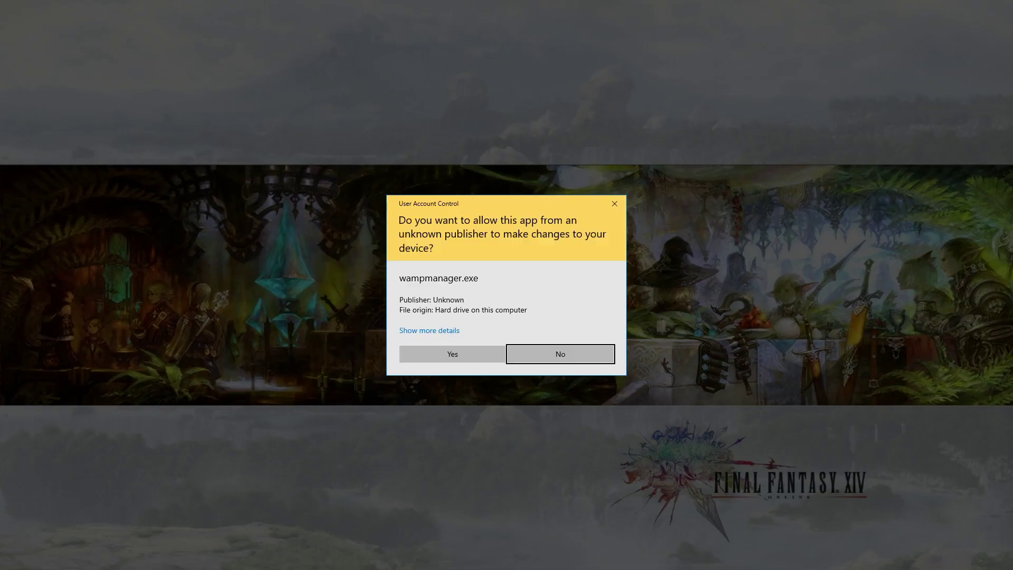
left_click(456, 353)
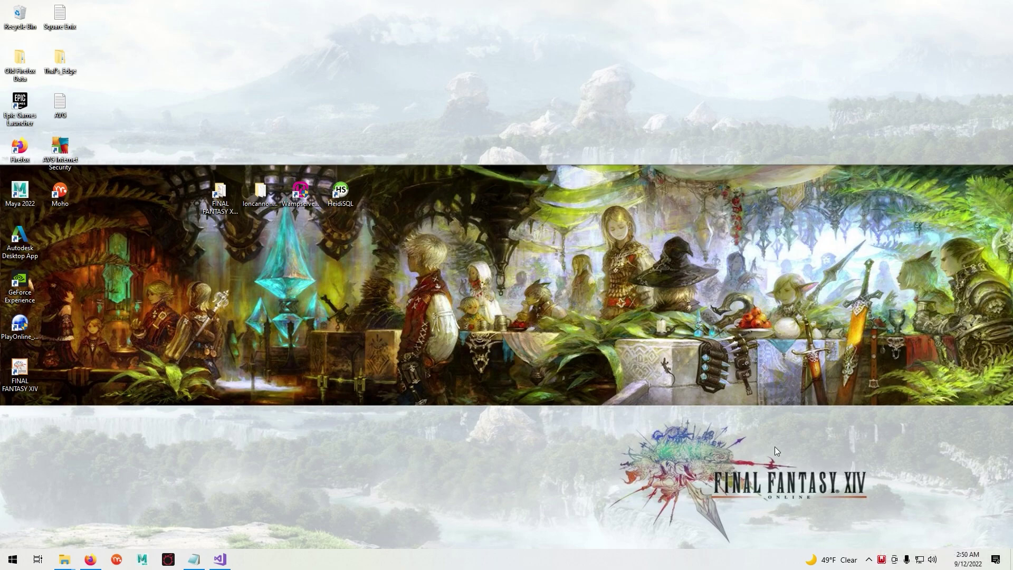
left_click(880, 560)
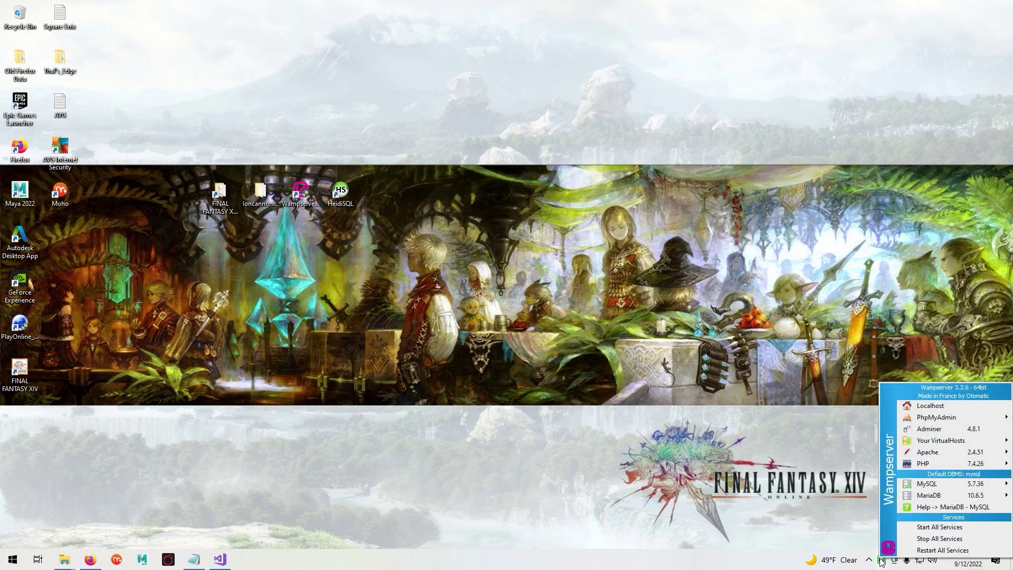
- Open MySQL's my.ini in Notepad, enlarge the window, and select the strict sql-mode line
mouse_move(930, 484)
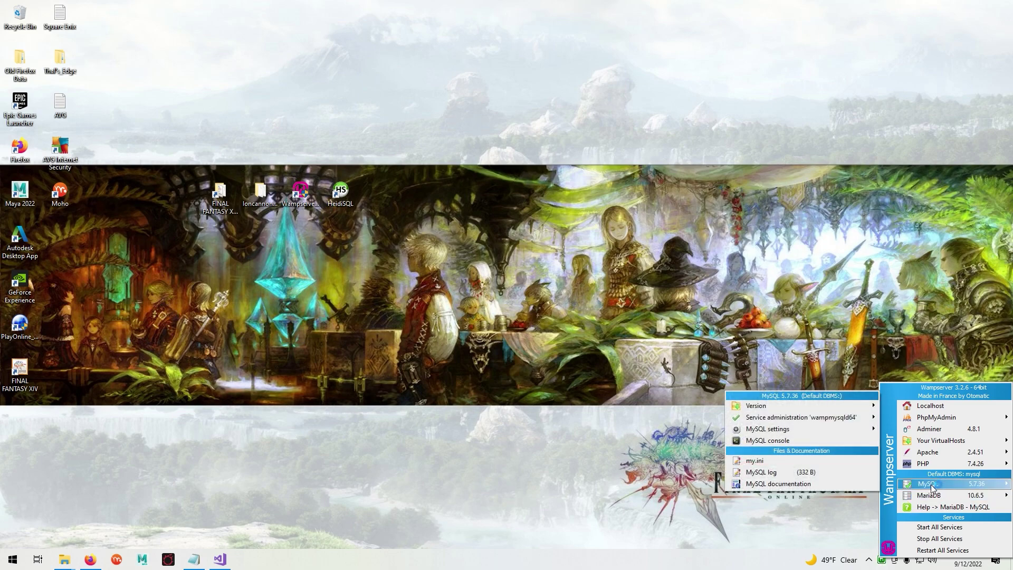
left_click(802, 460)
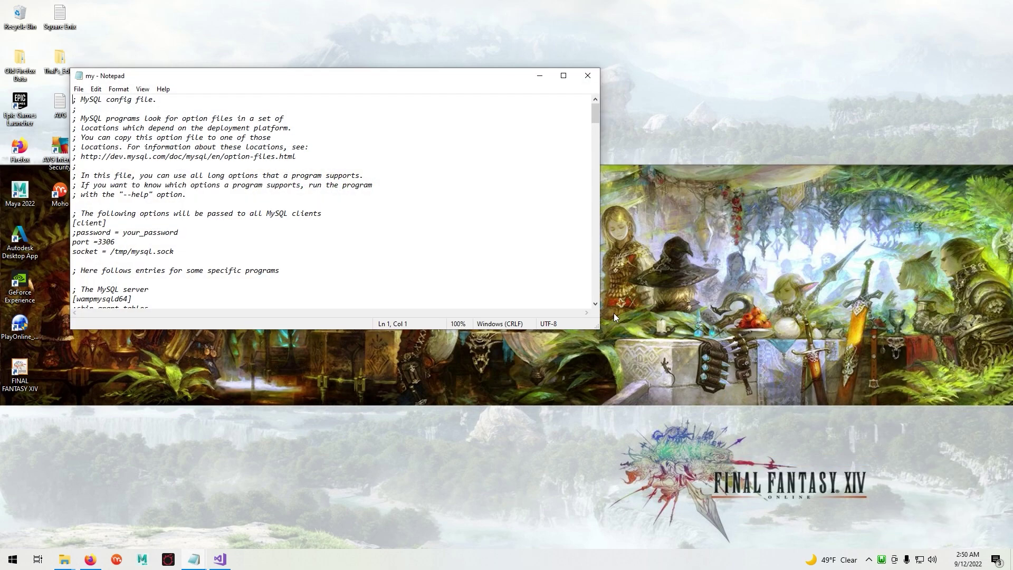
left_click_drag(465, 68, 530, 43)
left_click_drag(663, 78, 649, 132)
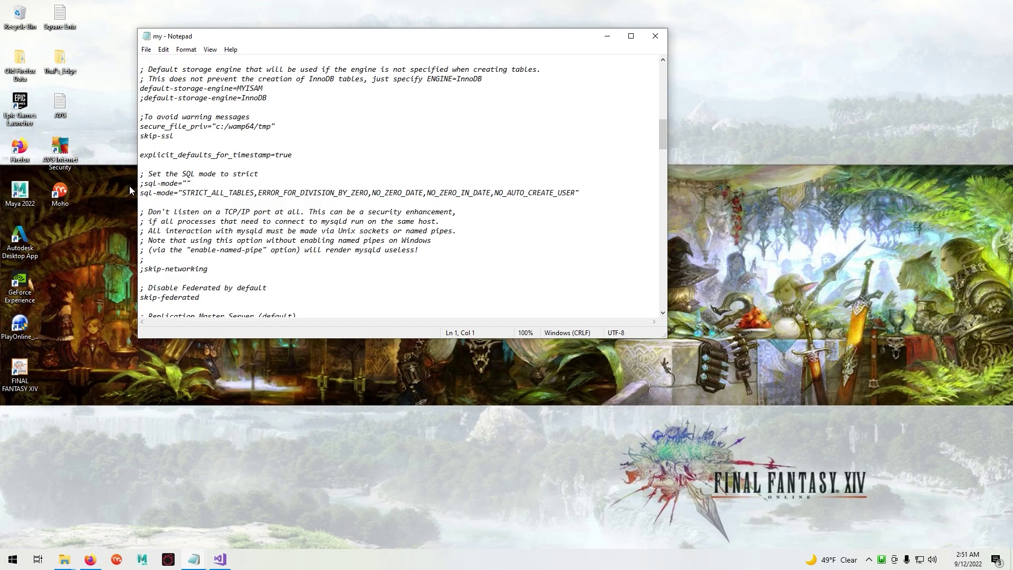
left_click_drag(142, 196, 590, 201)
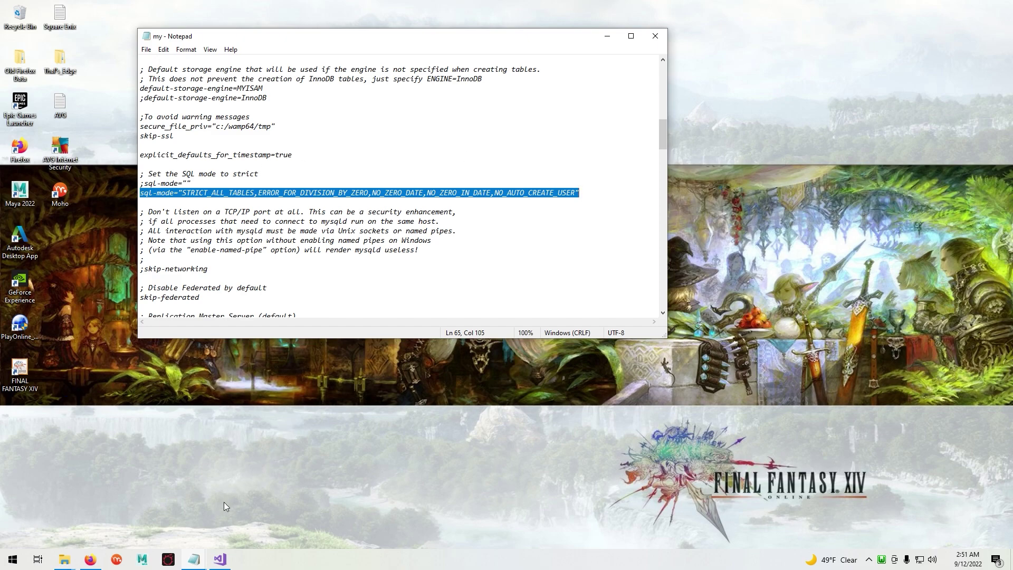
- Replace the sql-mode line with NO_AUTO_CREATE_USER,NO_ENGINE_SUBSTITUTION copied from the Links to Software notes
mouse_move(195, 563)
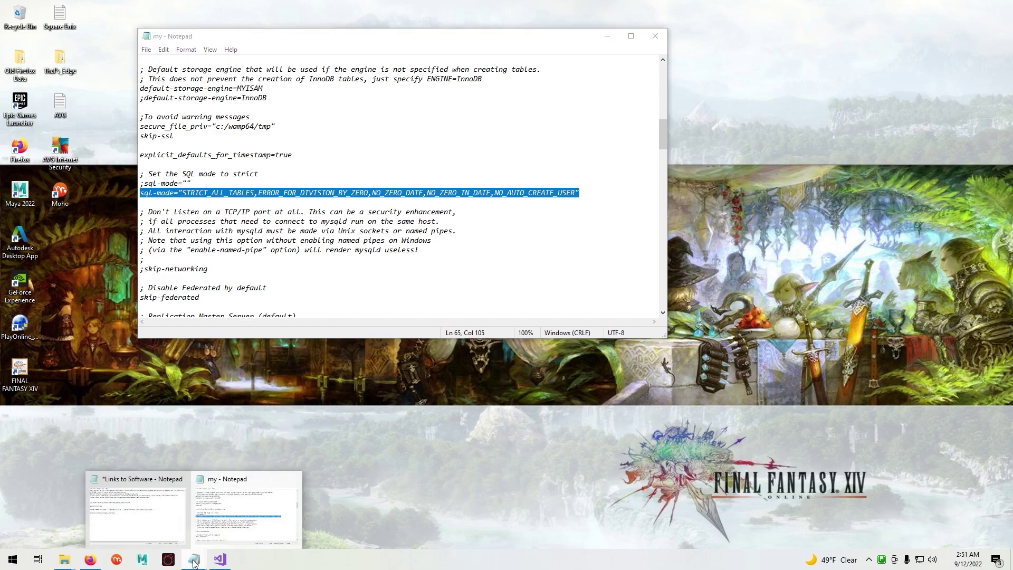
left_click(177, 499)
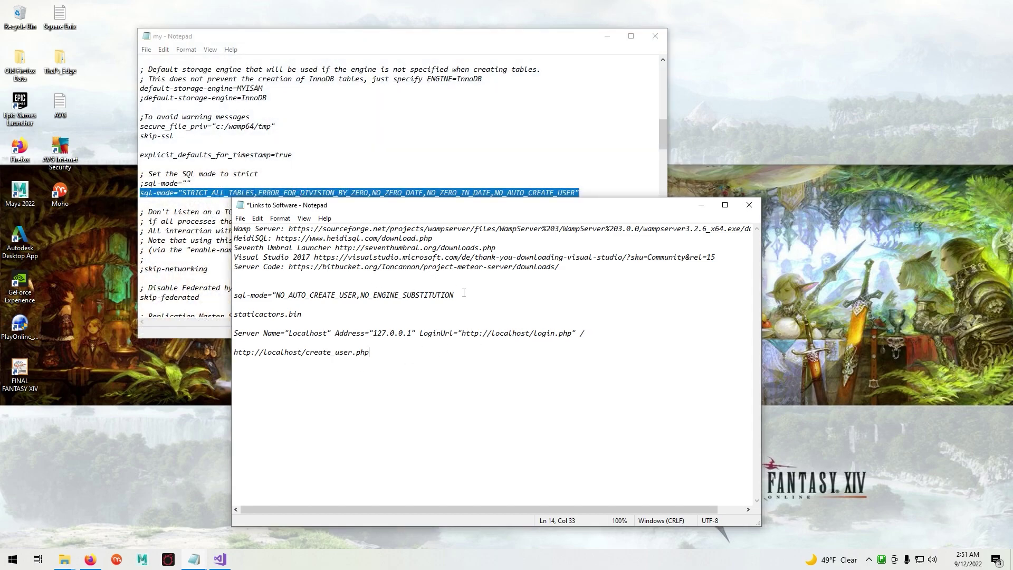
left_click_drag(464, 293, 224, 299)
right_click(301, 299)
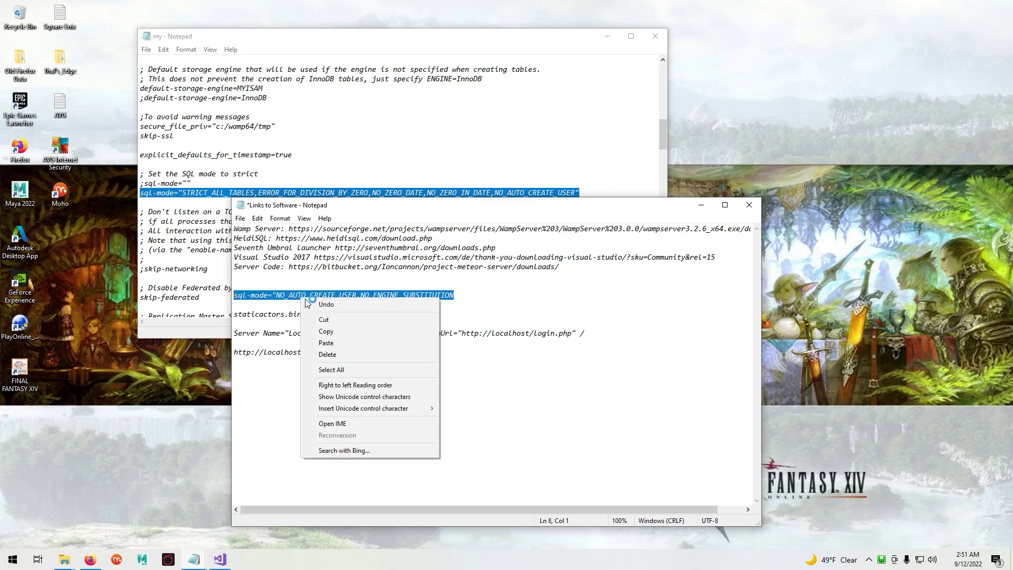
left_click(322, 330)
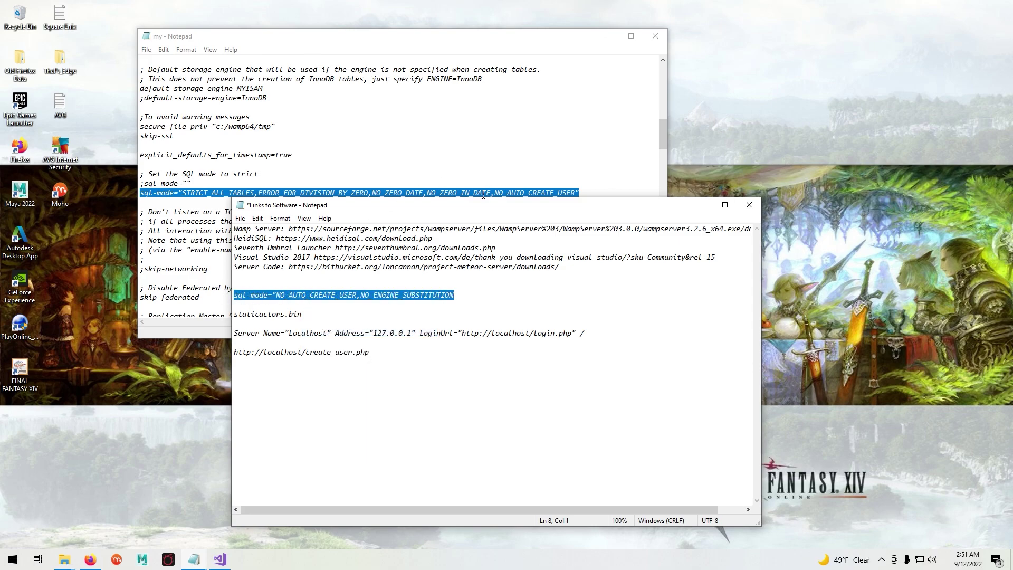
left_click(384, 45)
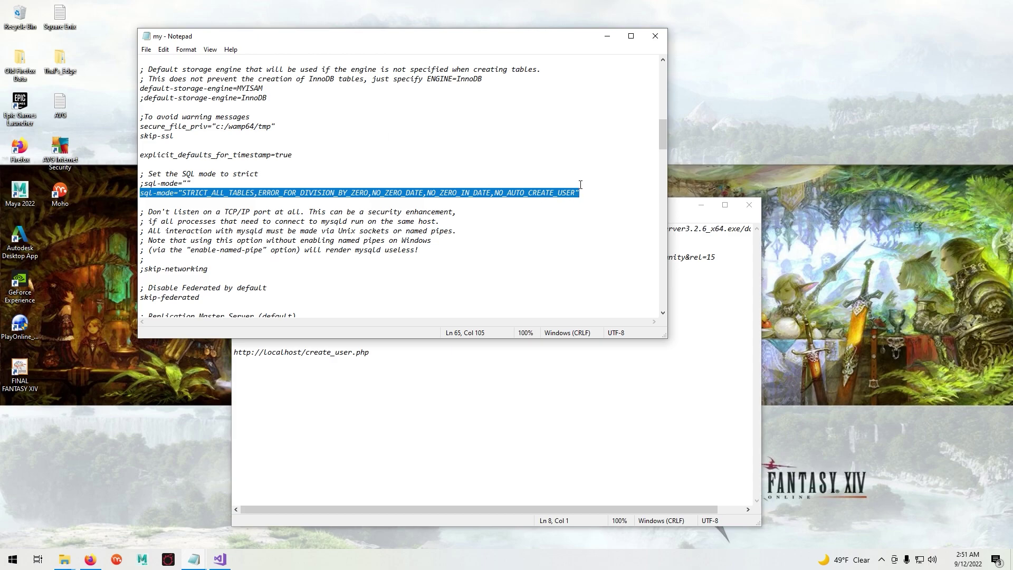
key("ctrl+v")
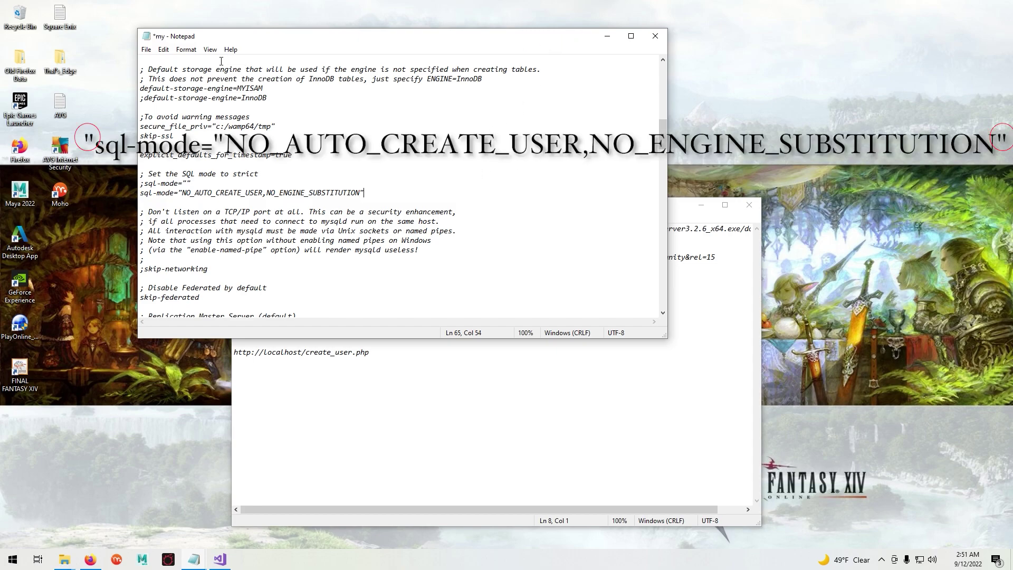
- Save my.ini and close both Notepad windows
left_click(146, 50)
left_click(169, 96)
left_click(607, 36)
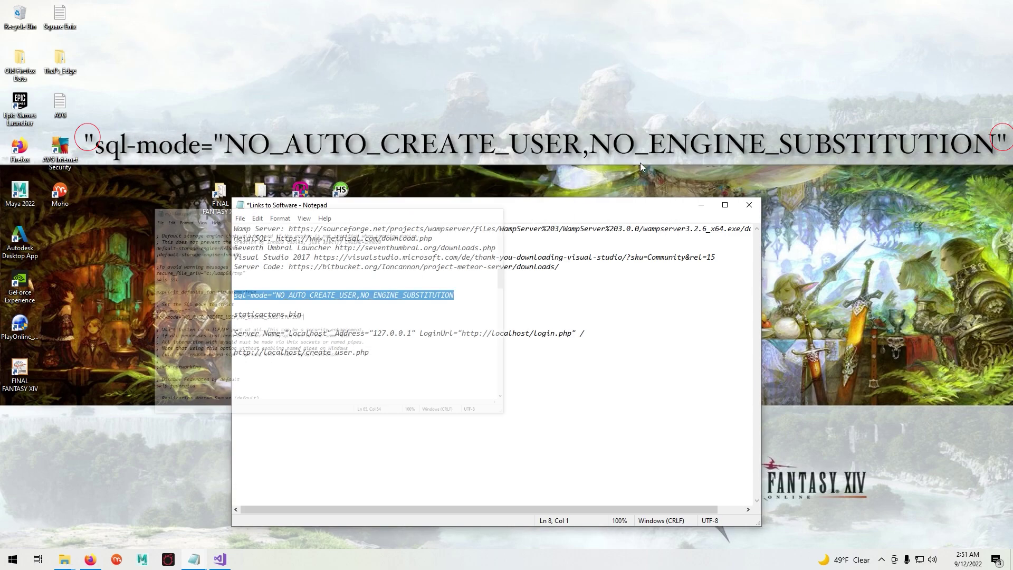
left_click(700, 205)
- Refresh WampServer's services from its tray icon menu
left_click(881, 560)
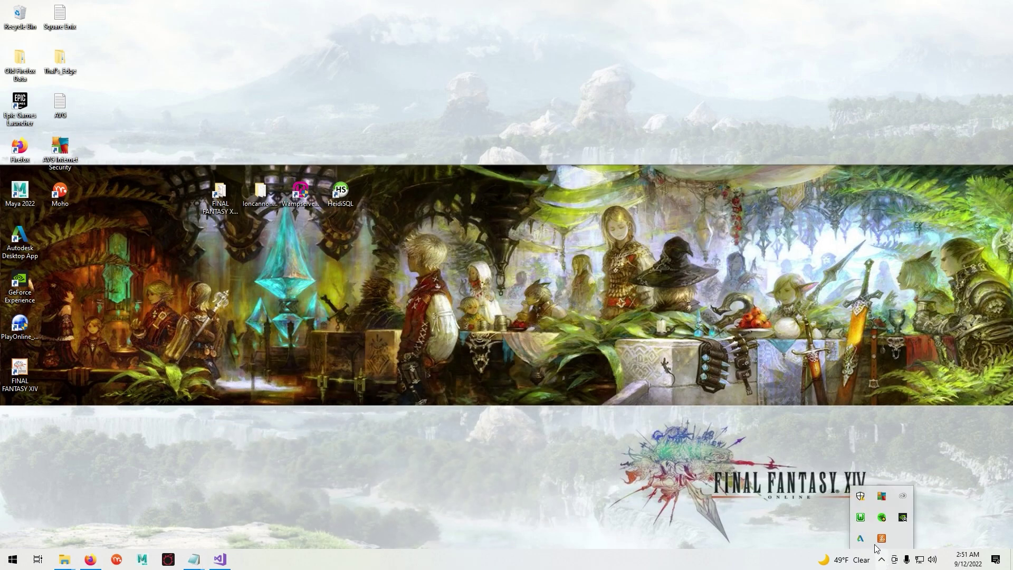
right_click(860, 520)
left_click(891, 490)
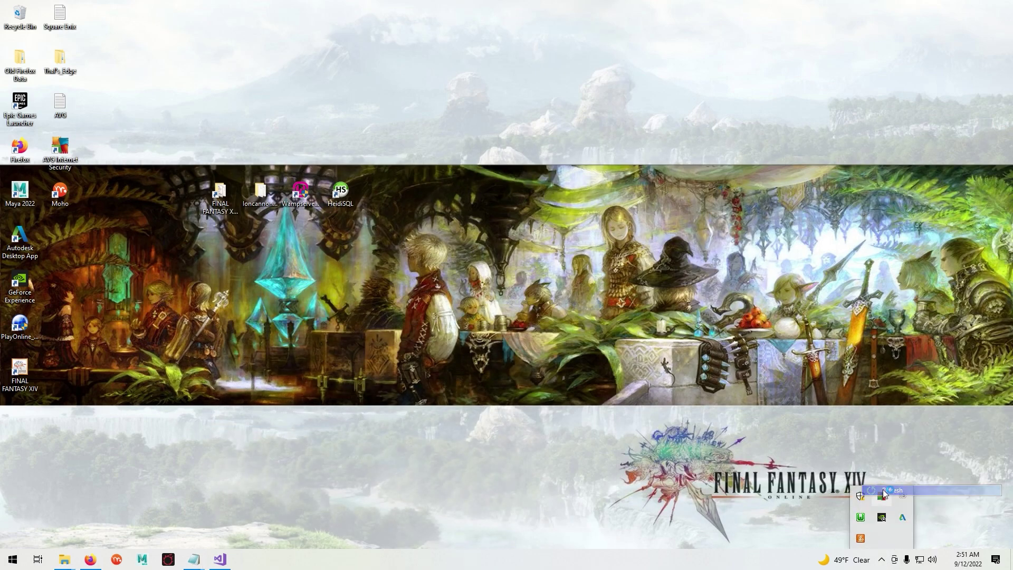
left_click(613, 271)
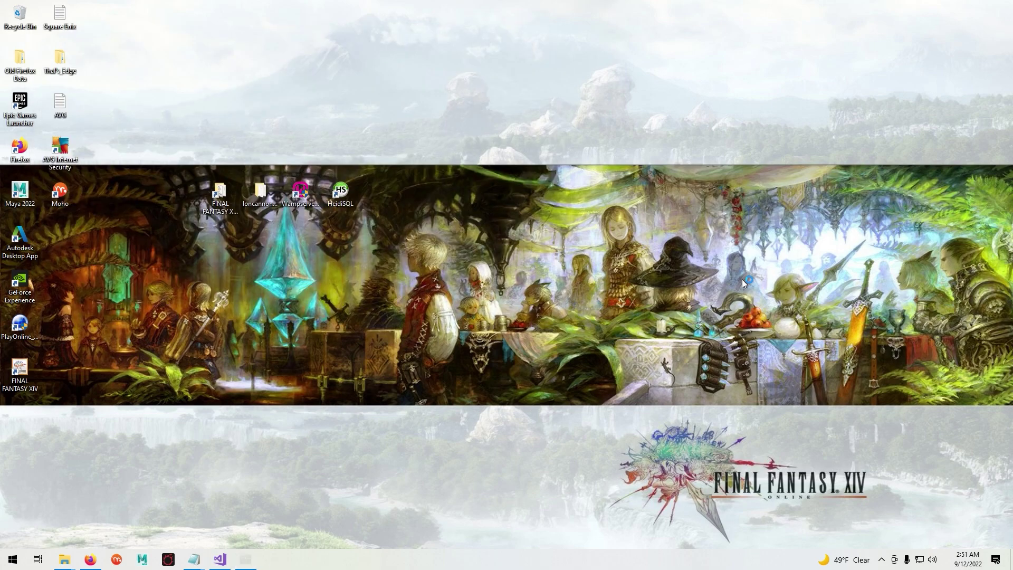
- Show the hidden system-tray icons on the desktop
left_click(882, 560)
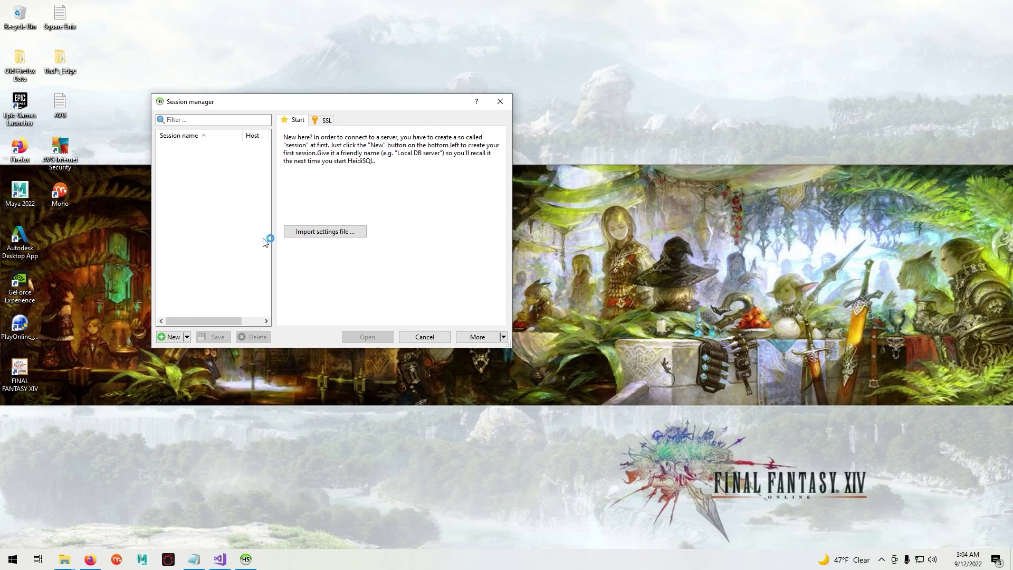
- Connect a new session to local MySQL, create the ffxiv_server database, and select it
left_click(173, 337)
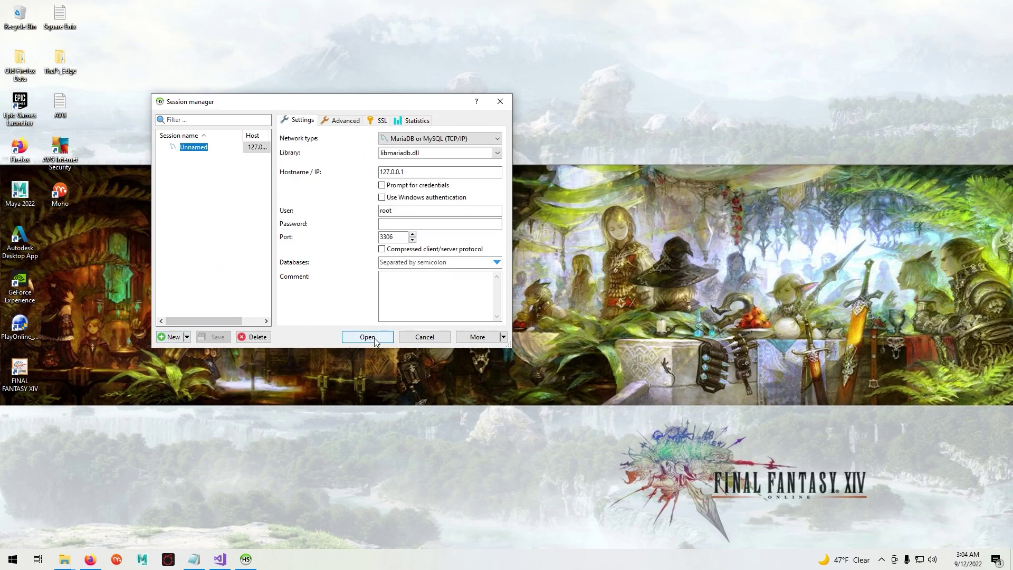
left_click(375, 337)
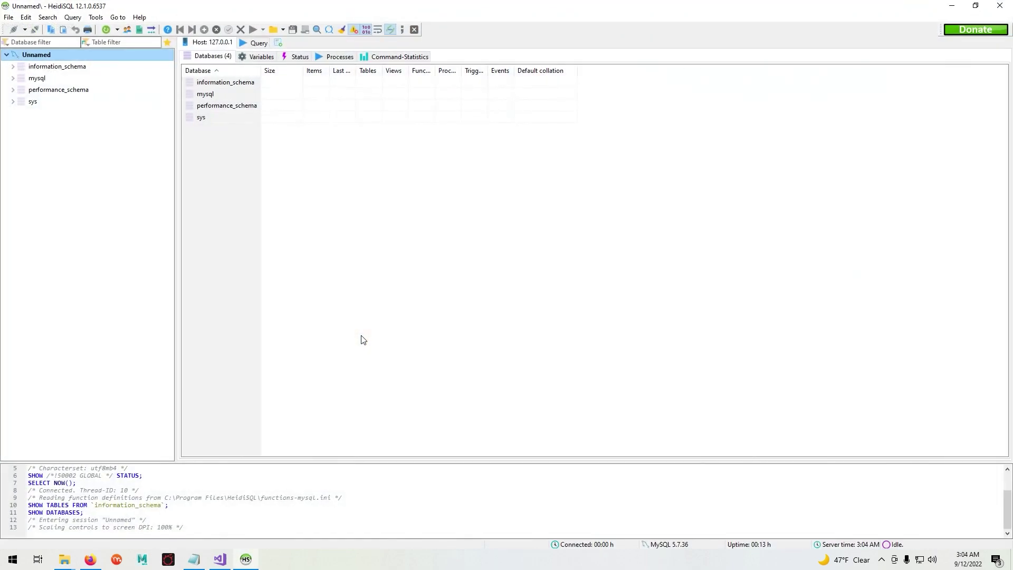
right_click(40, 57)
mouse_move(83, 108)
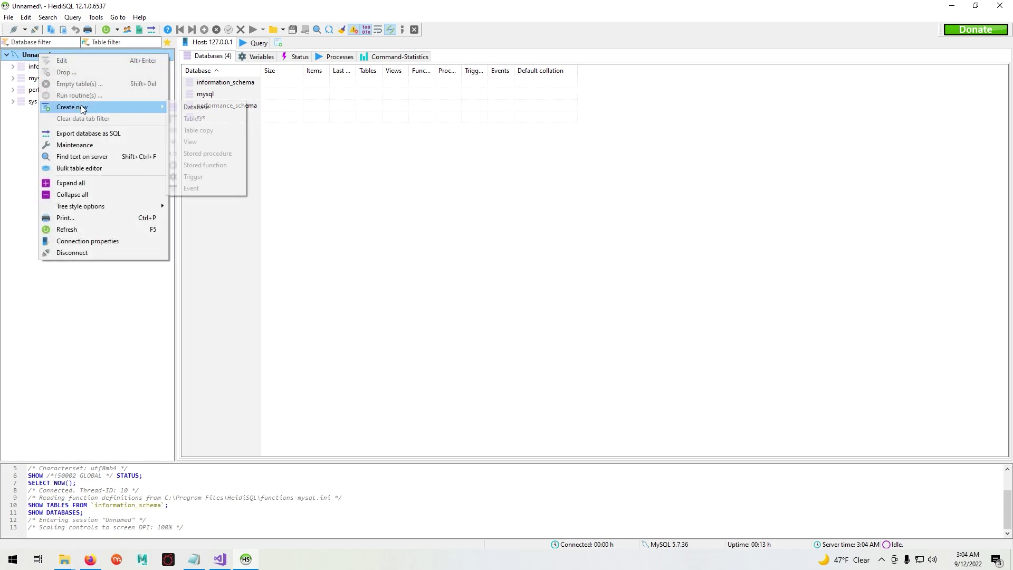
left_click(195, 108)
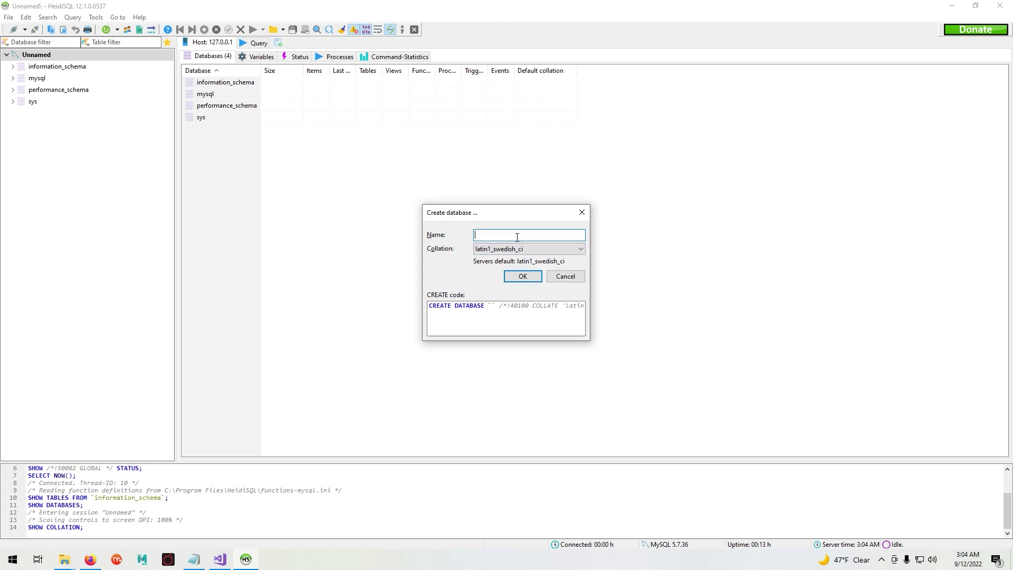
type("ffxiv_server")
left_click(530, 277)
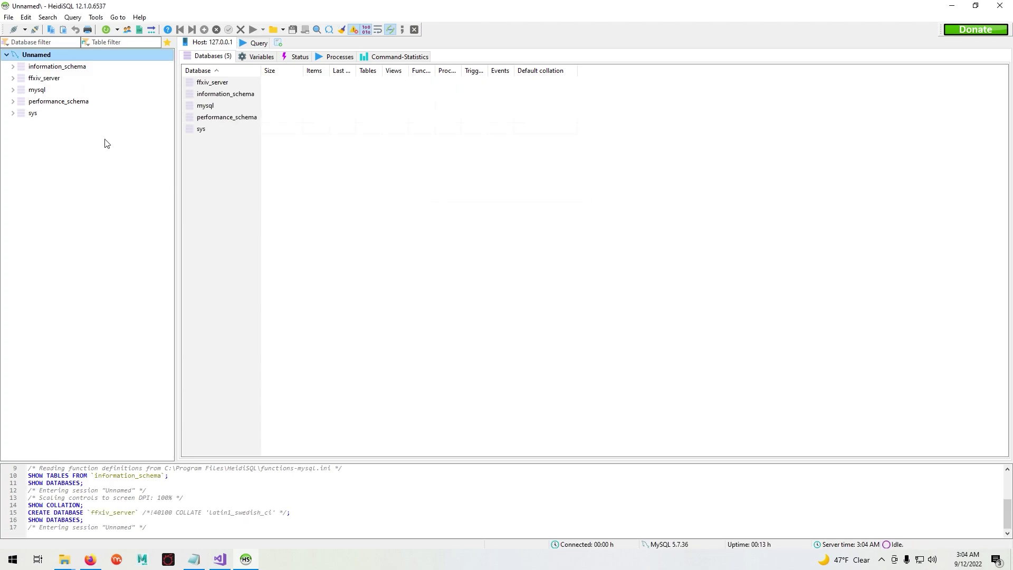
left_click(46, 80)
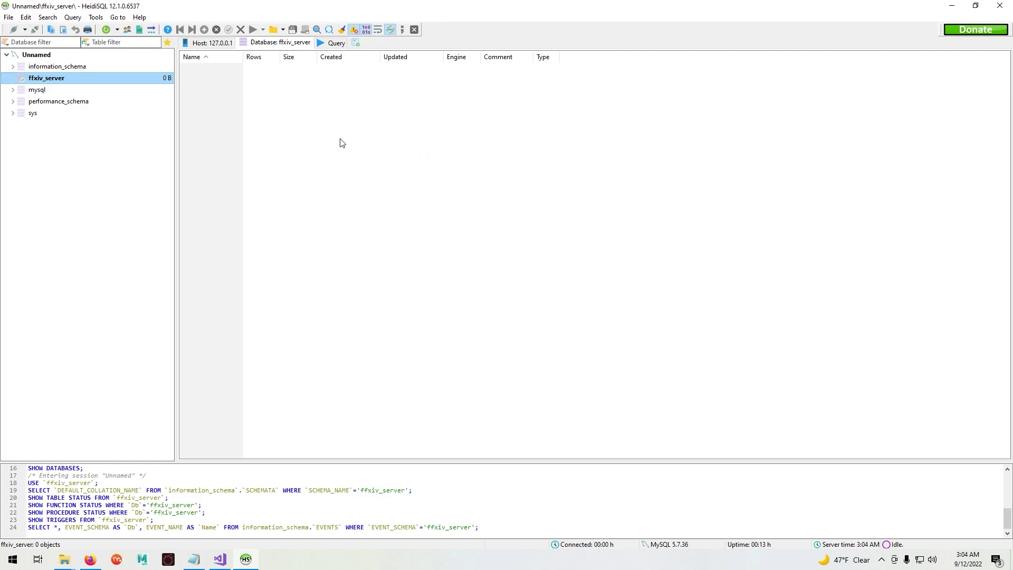
- Start Run SQL file and browse to the project meteor server's Data\sql folder
left_click(7, 18)
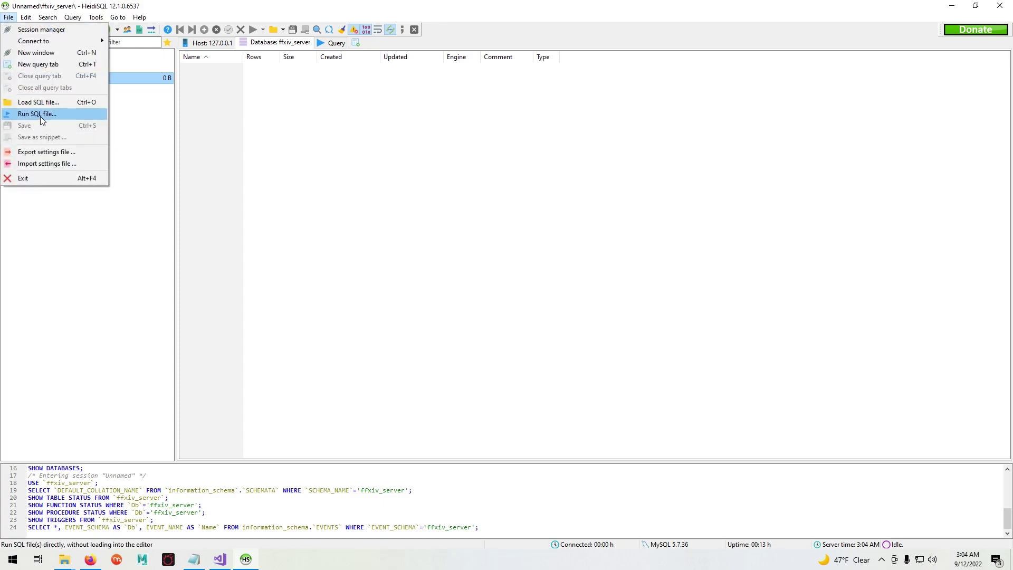
left_click(27, 111)
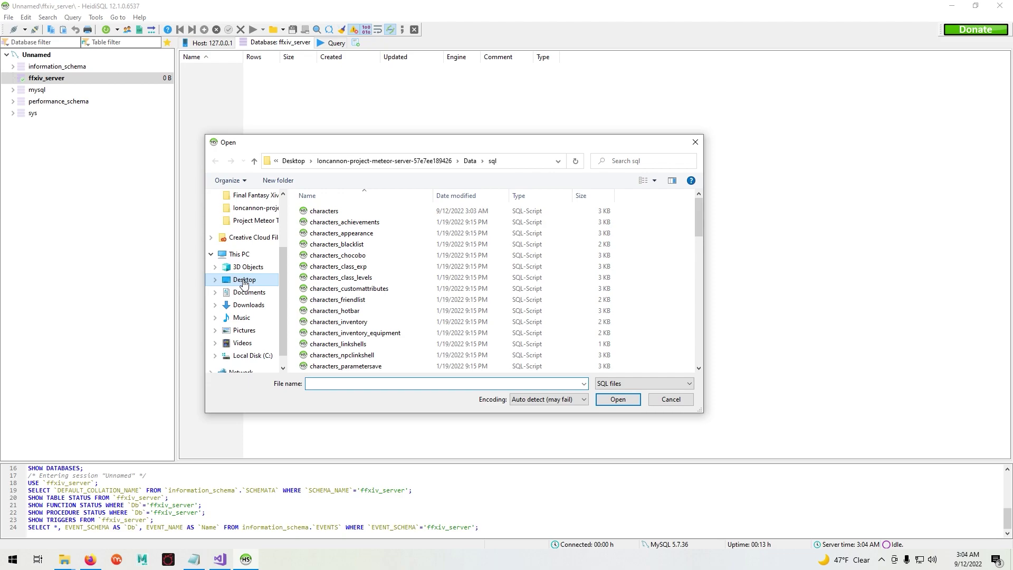
left_click(243, 283)
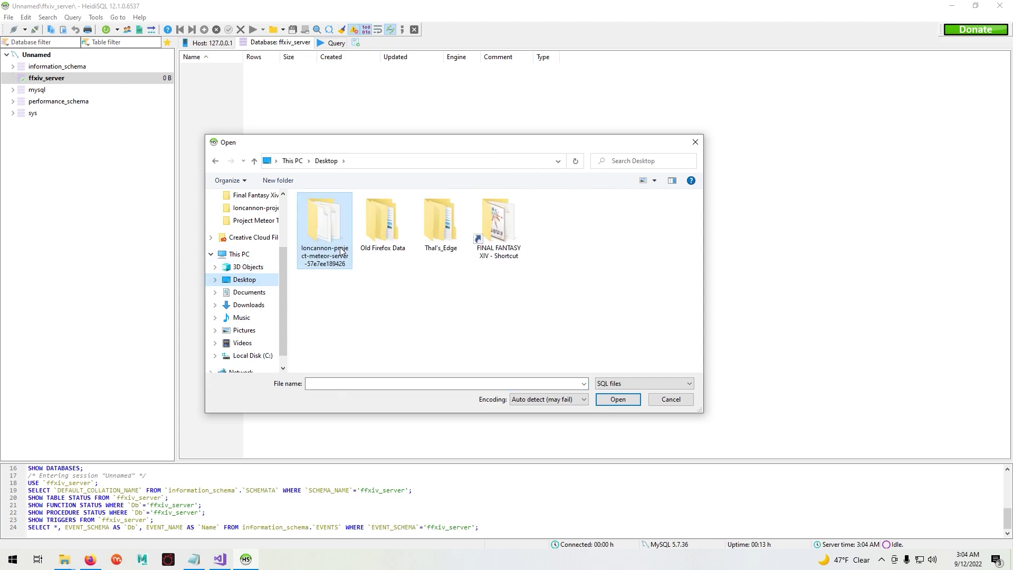
double_click(326, 229)
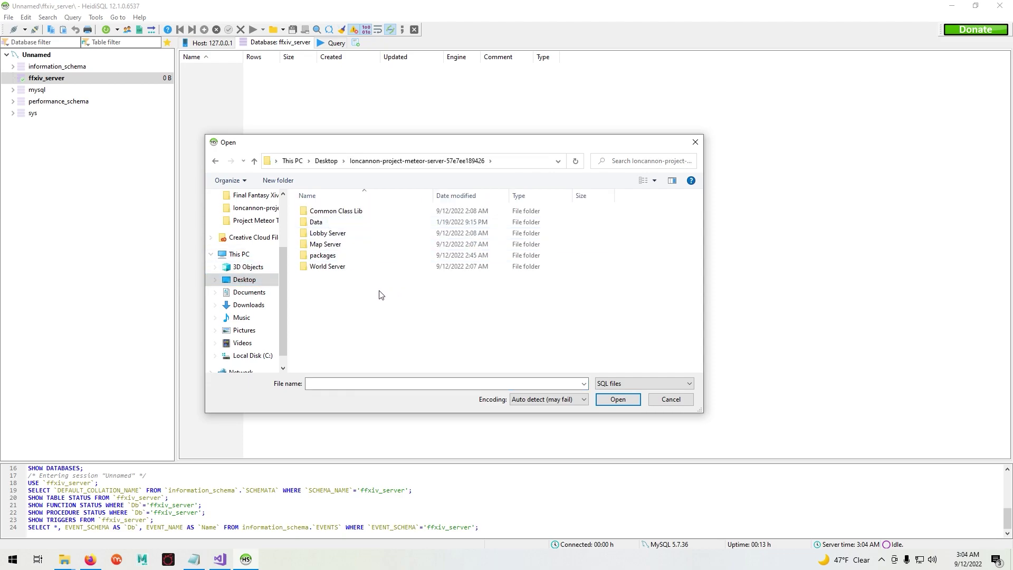
double_click(315, 222)
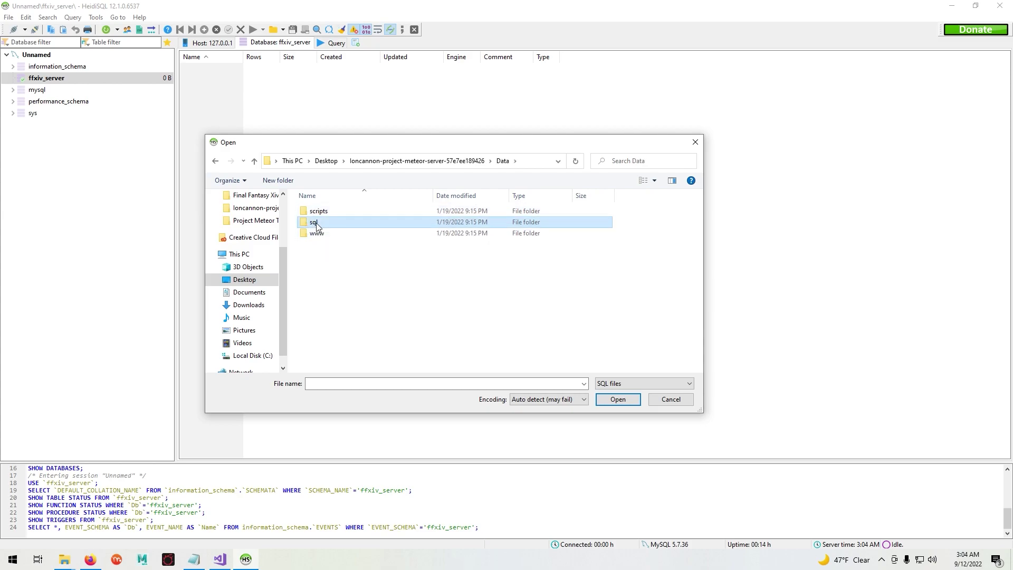
double_click(315, 222)
- Run all 65 scripts, characters through users, with automatic encoding detection, then close HeidiSQL
left_click(322, 211)
left_click_drag(698, 209, 702, 361)
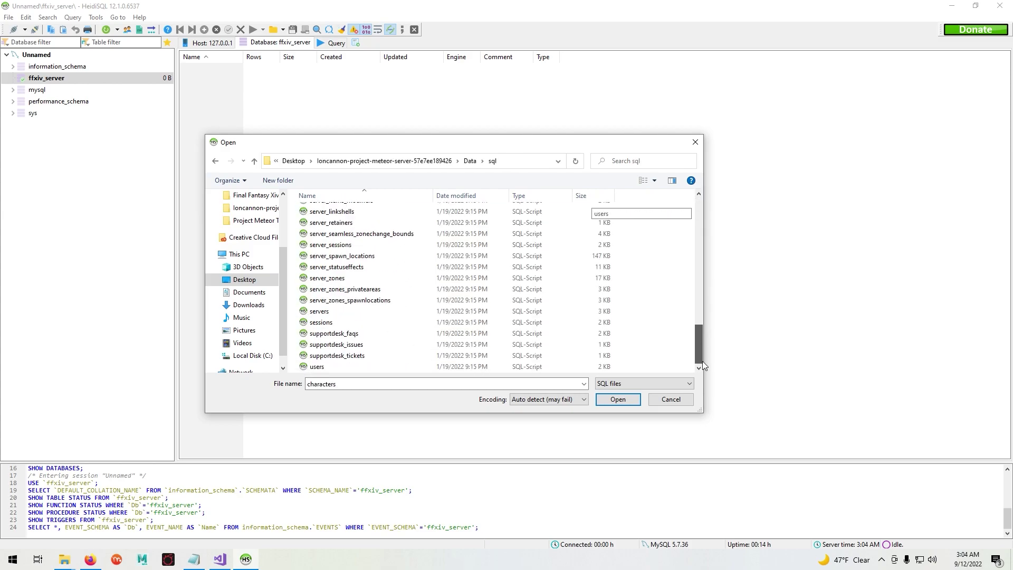
left_click(392, 367, "shift")
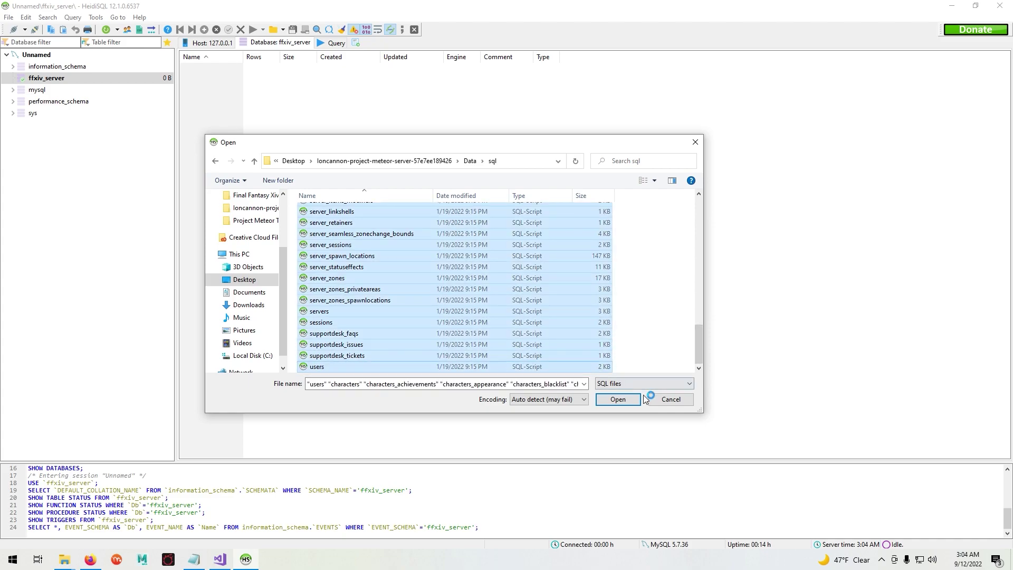
left_click(620, 402)
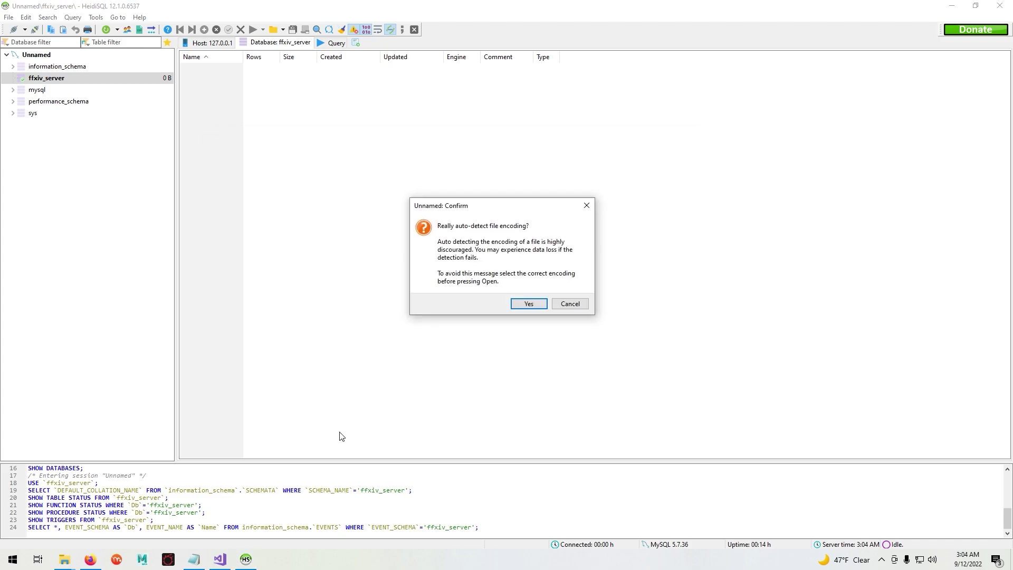
left_click(528, 304)
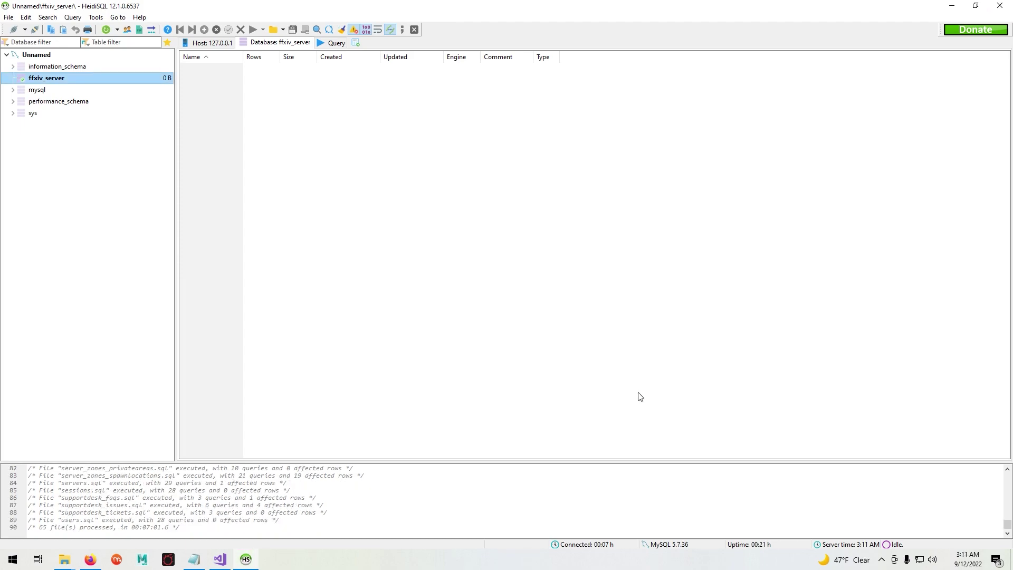
left_click(999, 5)
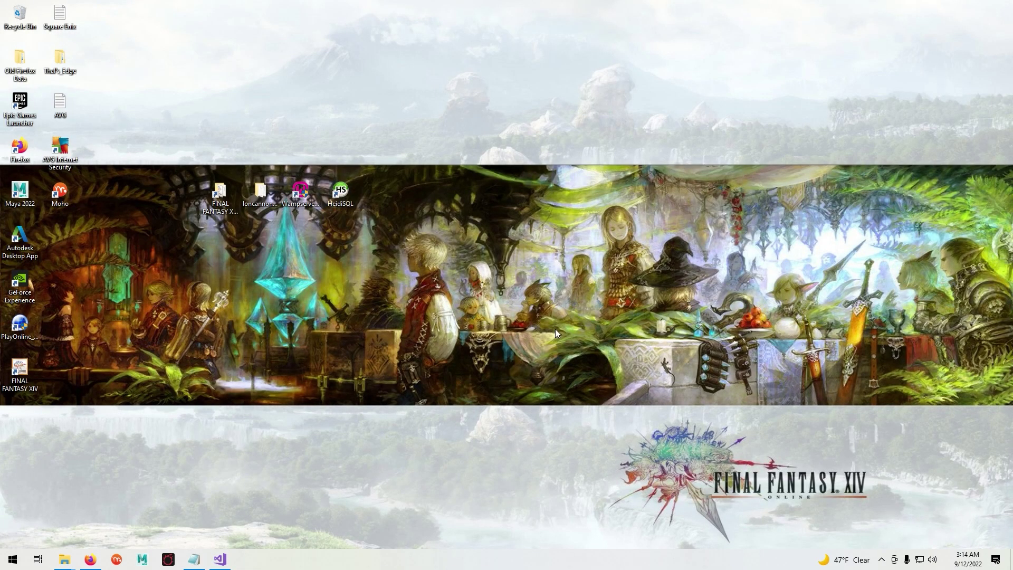
- Copy every item in the project meteor server's Data\www\login_su folder
double_click(260, 191)
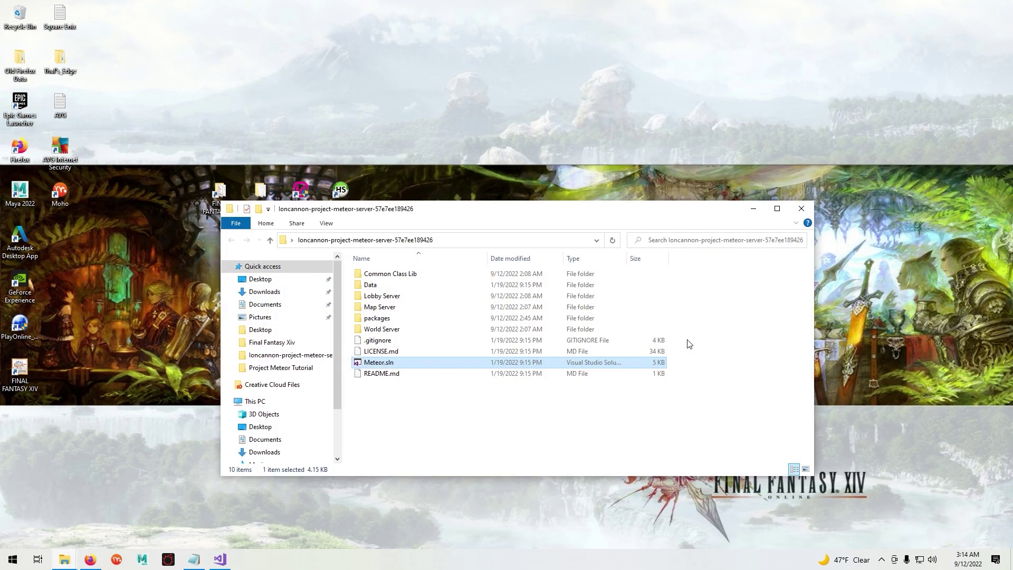
double_click(381, 285)
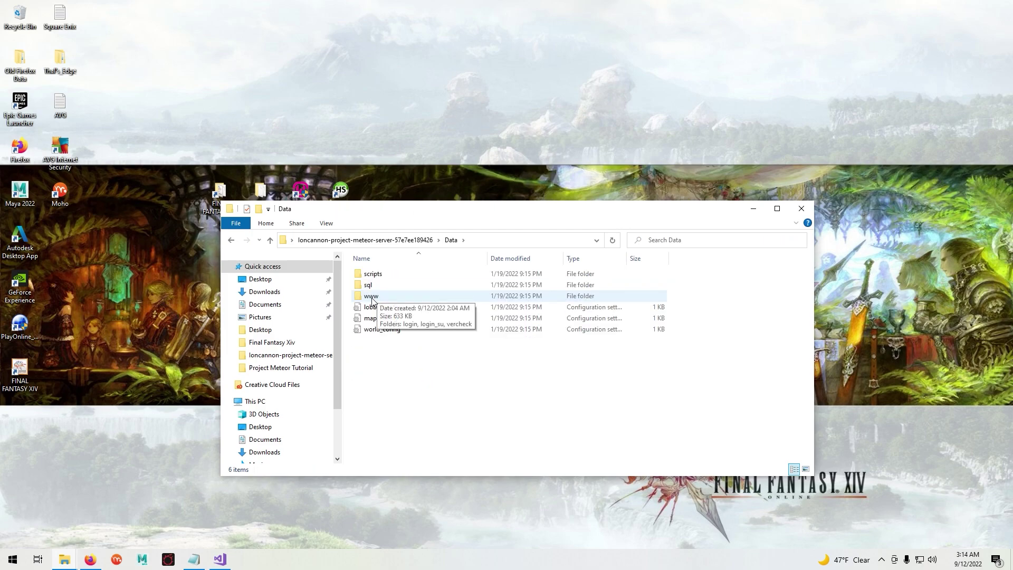
double_click(372, 296)
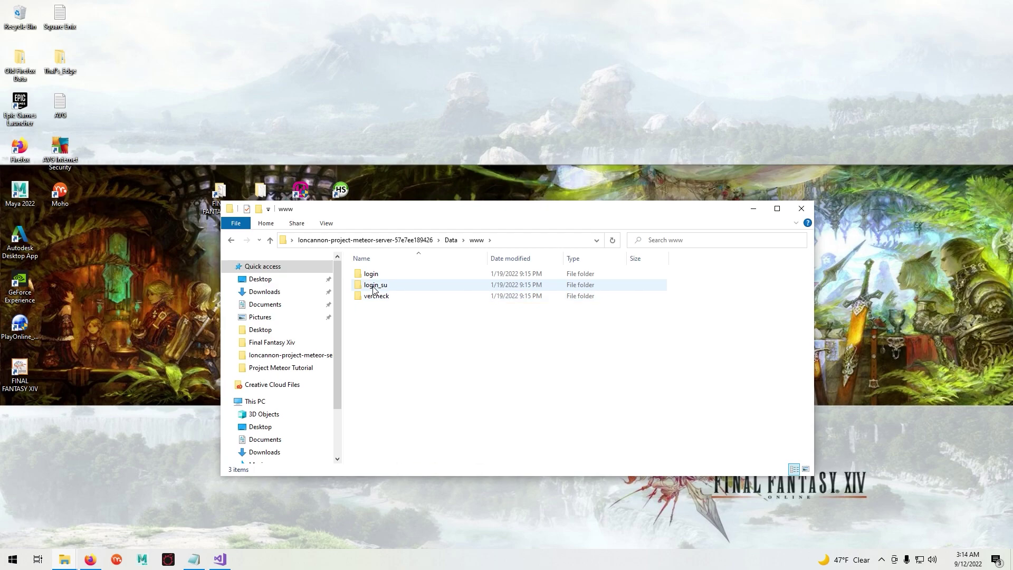
double_click(375, 285)
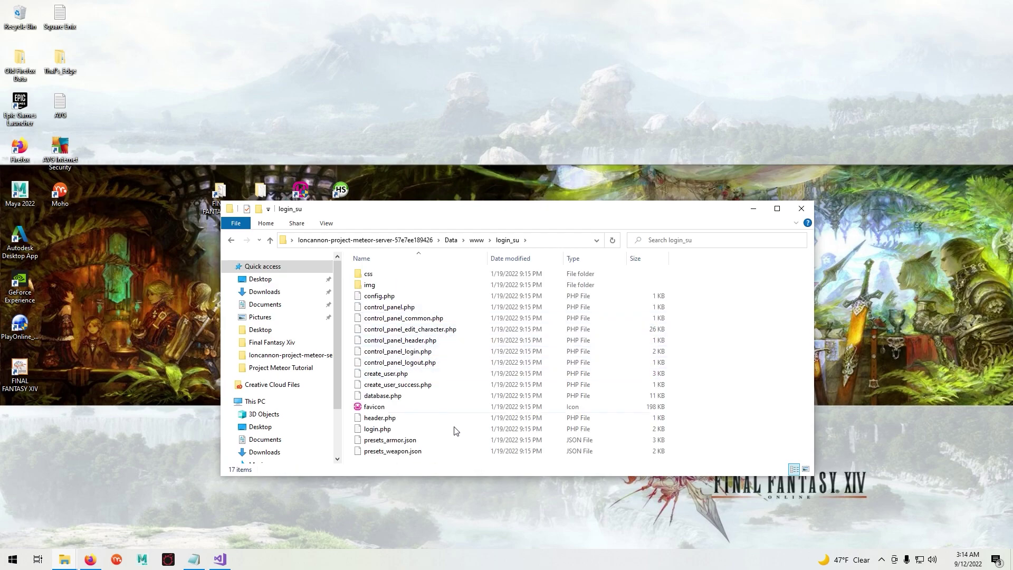
left_click_drag(349, 271, 407, 458)
right_click(405, 356)
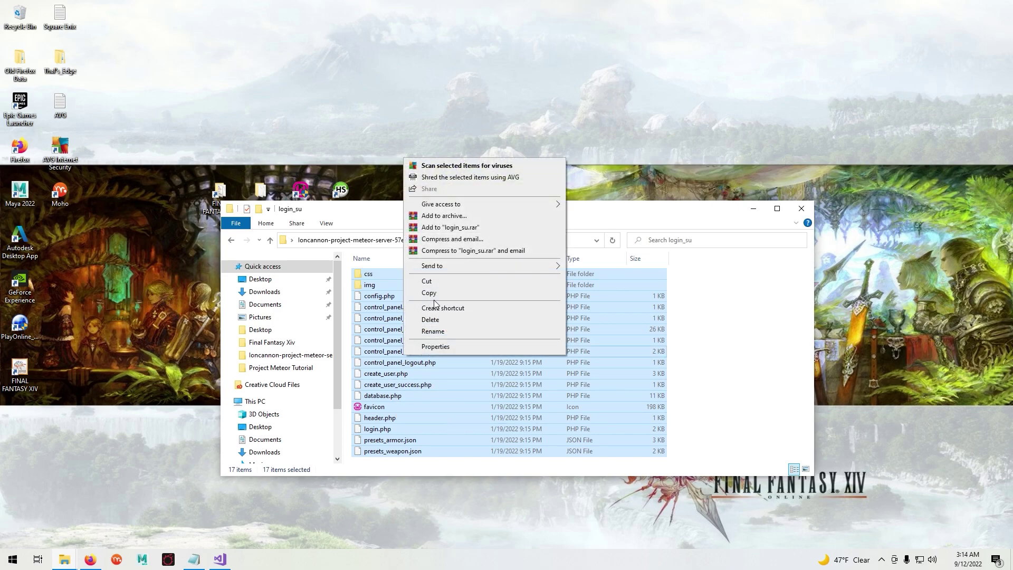
left_click(432, 293)
- Paste the items into C:\wamp64\www, replacing the existing file
scroll(283, 418, "down", 1)
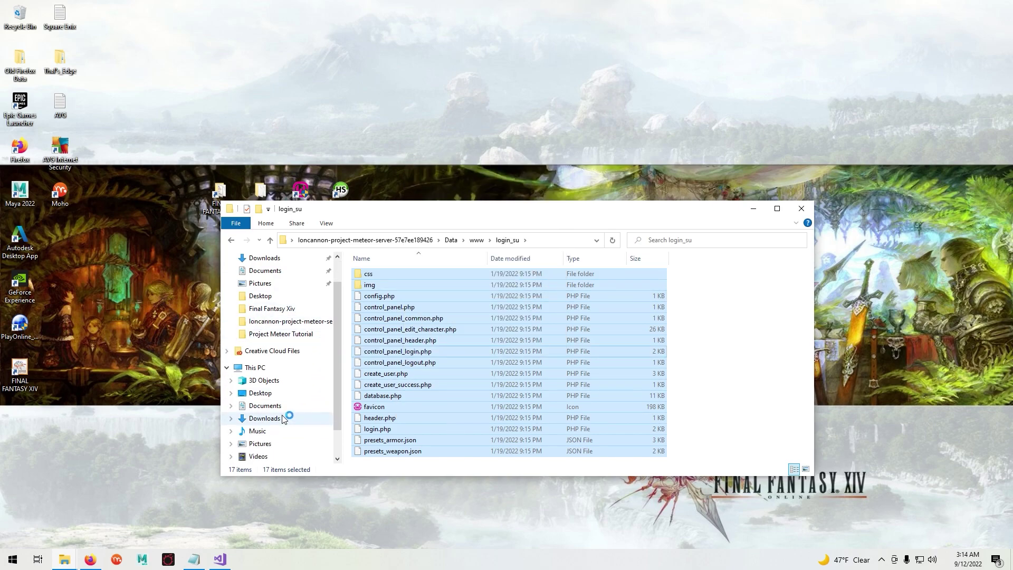
scroll(284, 419, "down", 2)
left_click(295, 431)
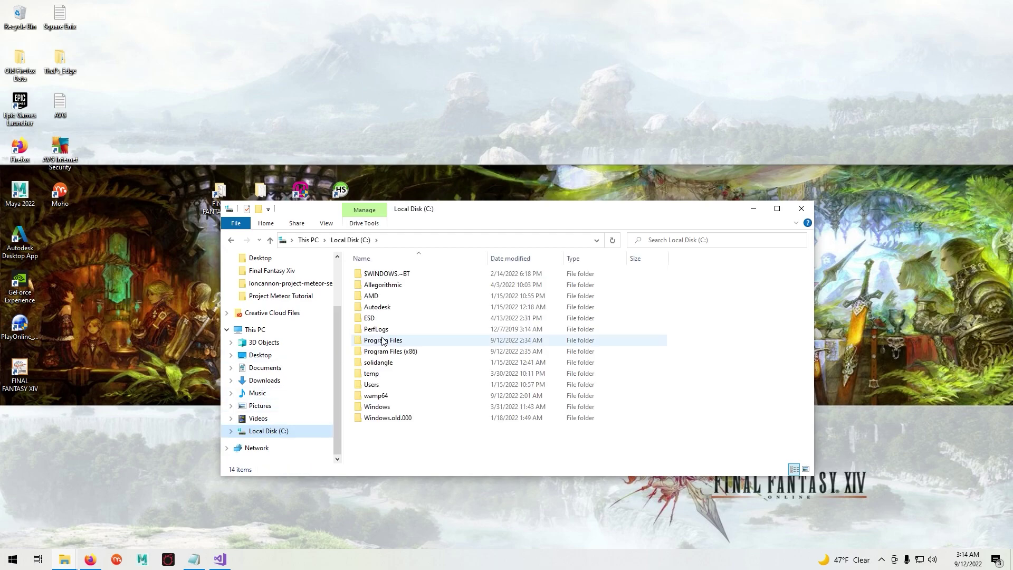
double_click(382, 397)
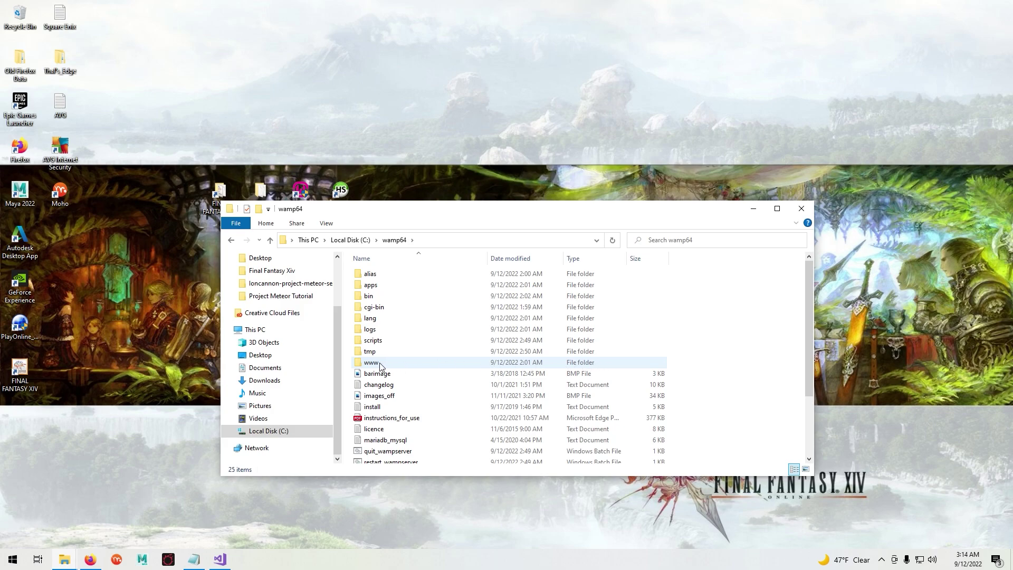
double_click(380, 365)
right_click(347, 290)
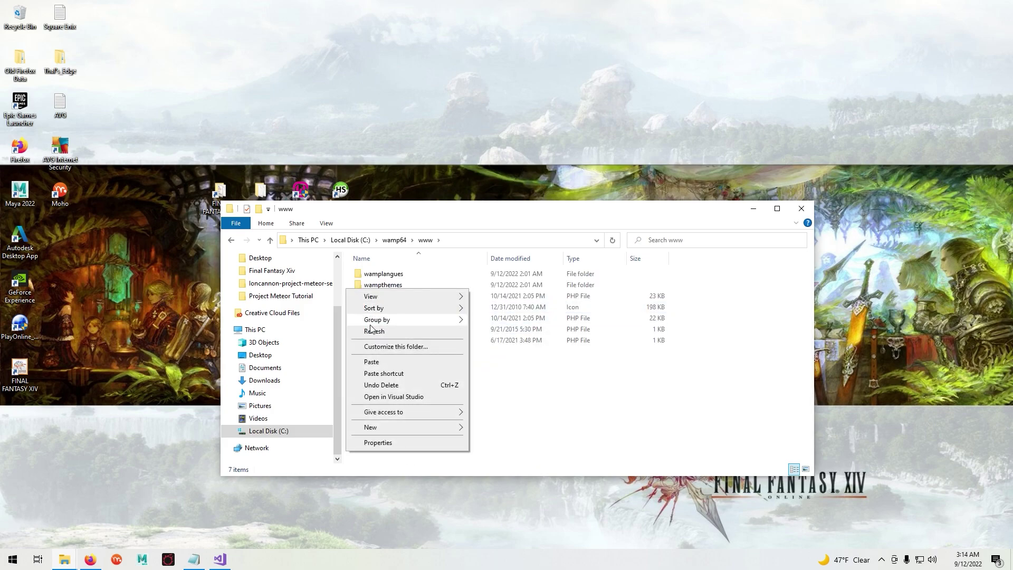
left_click(375, 362)
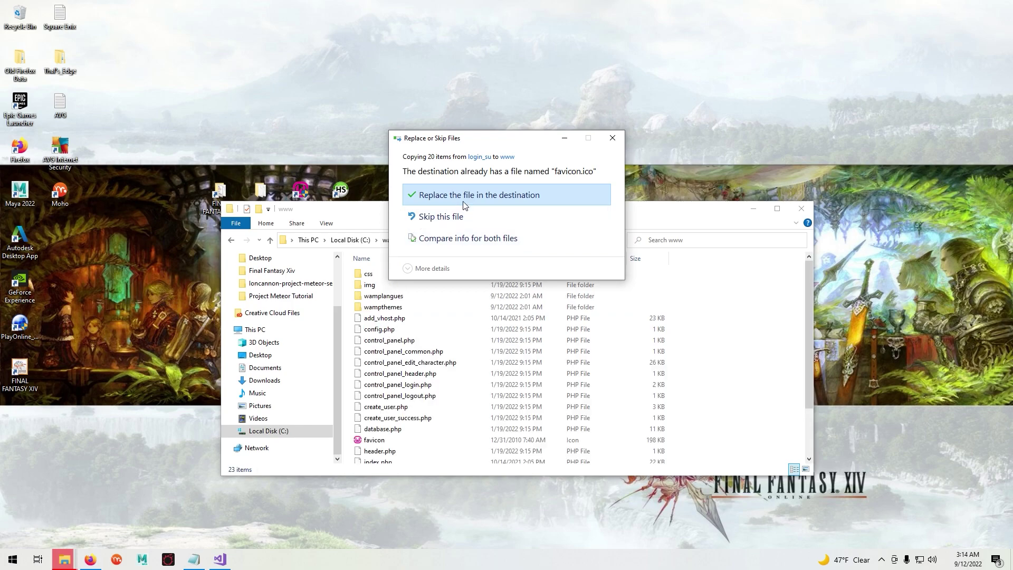
left_click(476, 195)
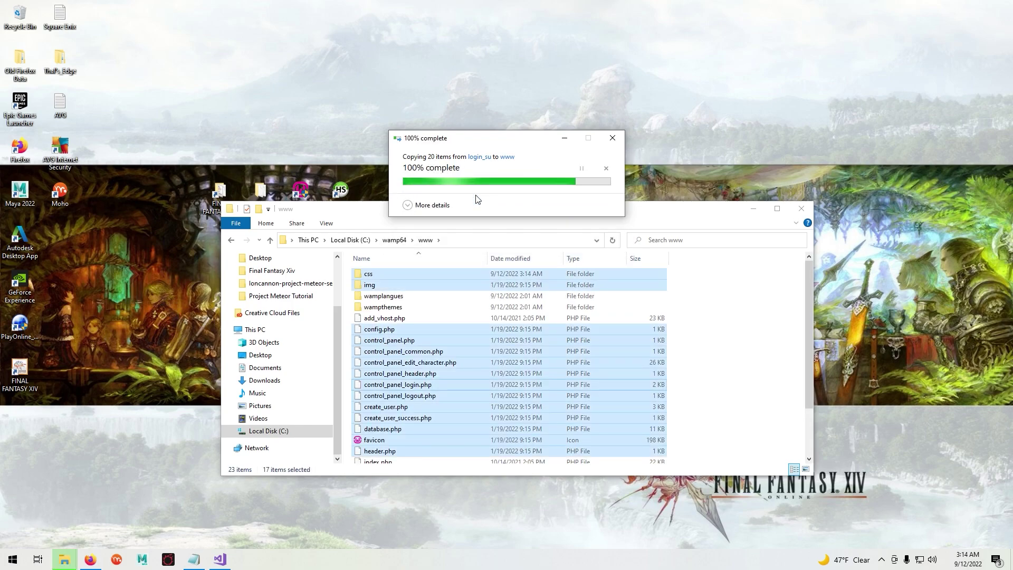
left_click(652, 183)
- Refresh WampServer's services and copy the create_user page address from the notes
left_click(753, 209)
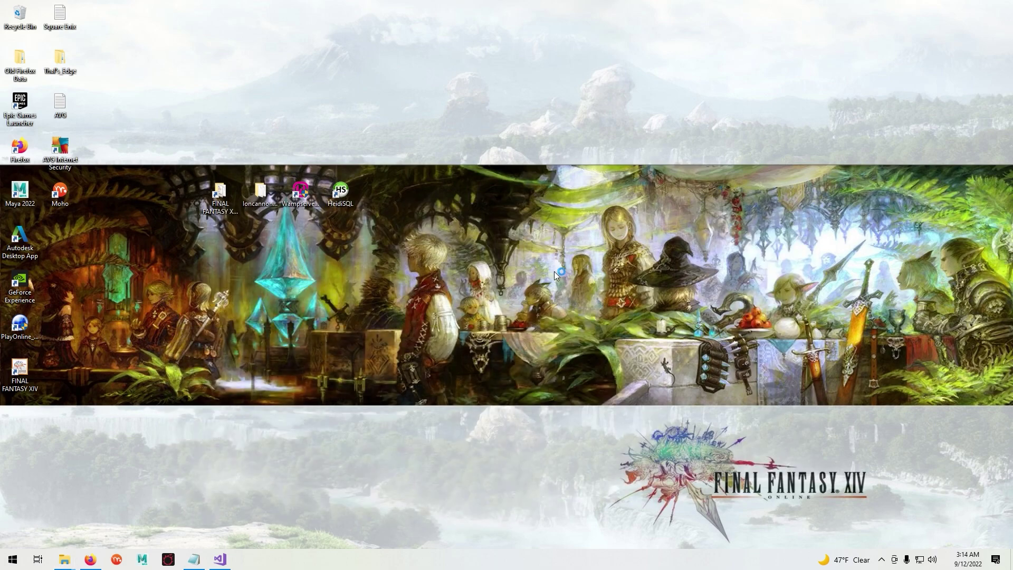
left_click(881, 560)
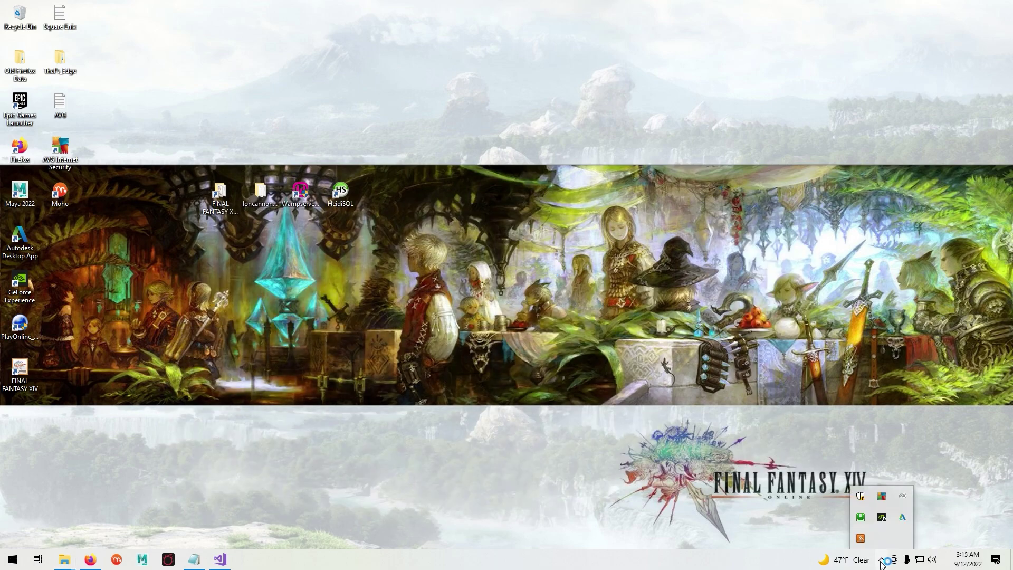
right_click(860, 518)
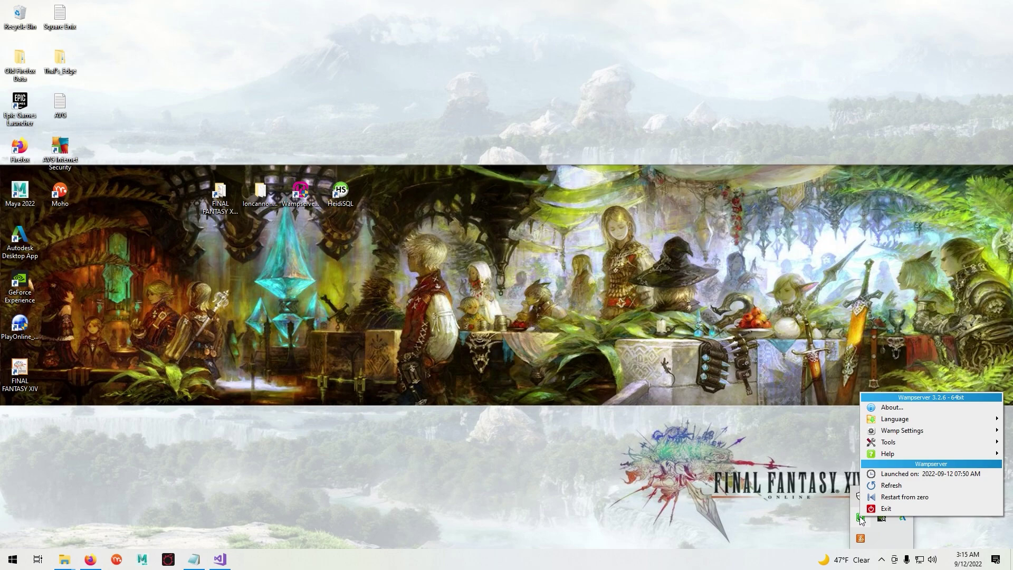
left_click(895, 484)
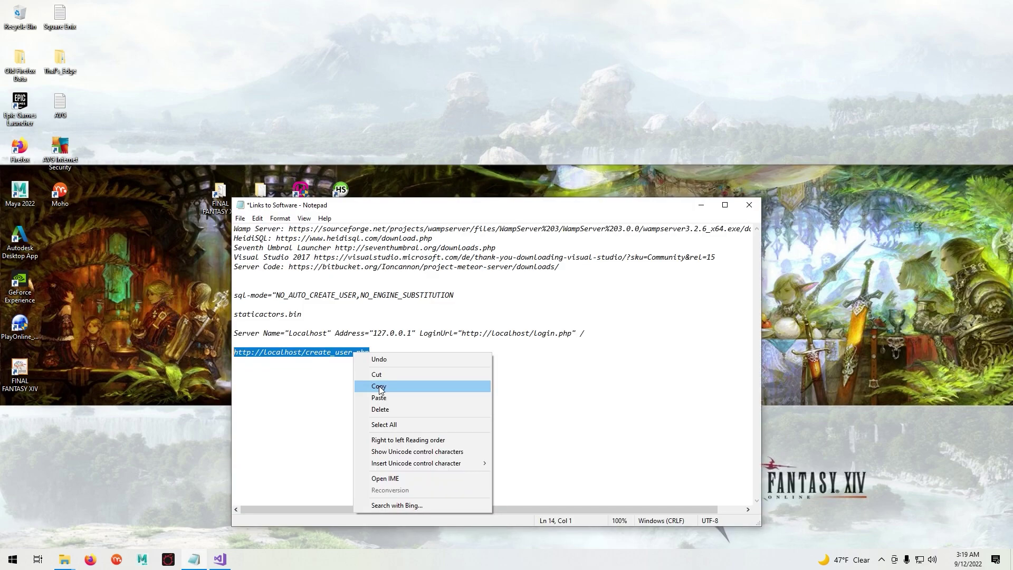
left_click(380, 385)
left_click(701, 205)
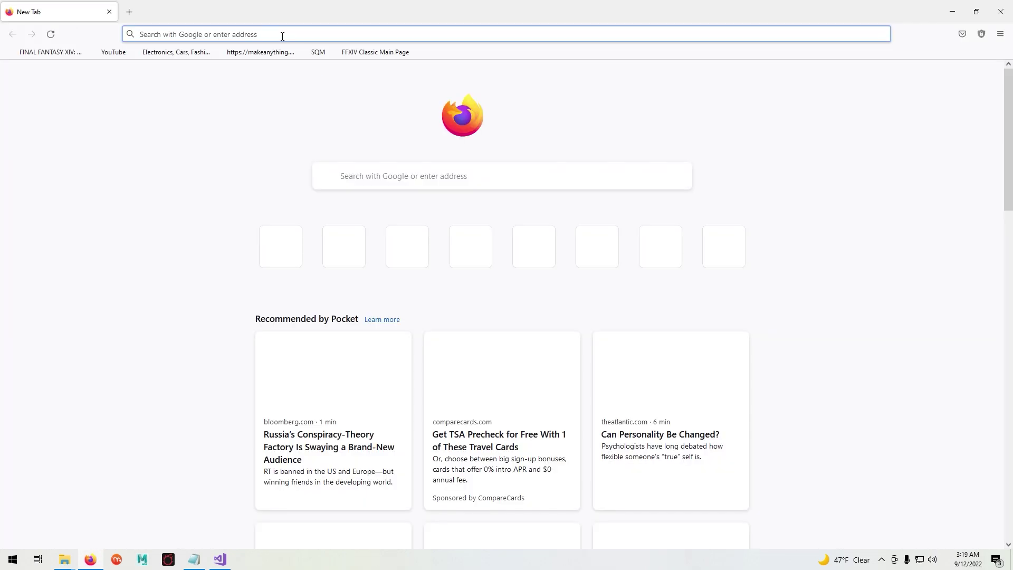
- Load the copied create_user page address in Firefox
left_click(283, 34)
right_click(283, 34)
left_click(298, 114)
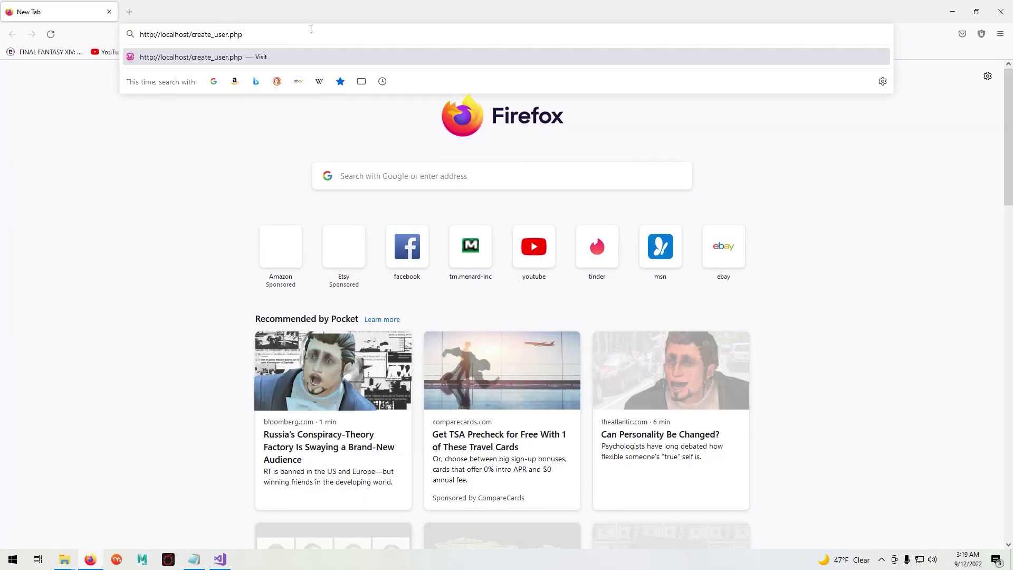
key("Return")
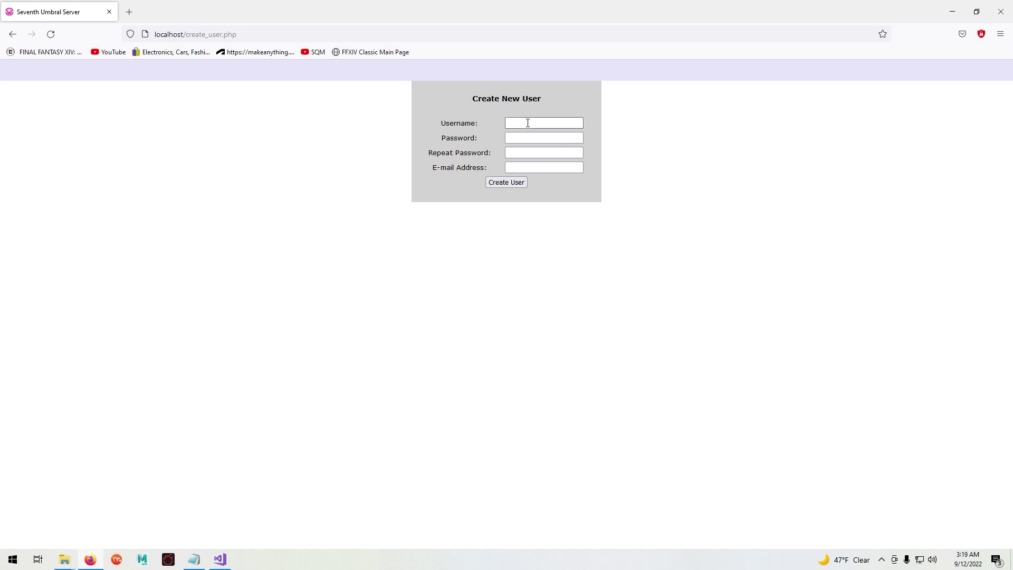
- Enter a username, password twice and e-mail, create the user, decline saving the login, close Firefox
left_click(520, 122)
type("s")
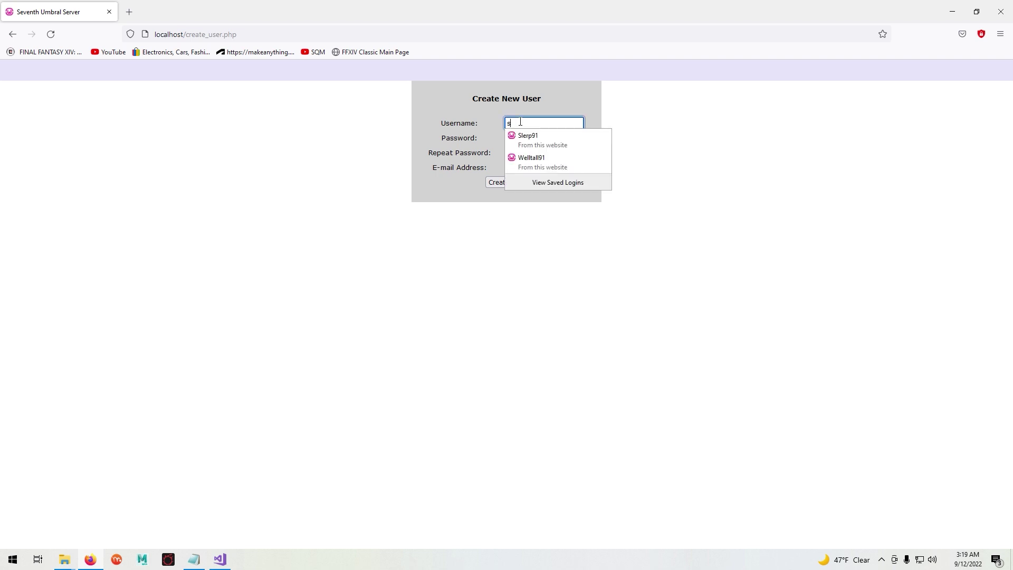
type("lerplederp")
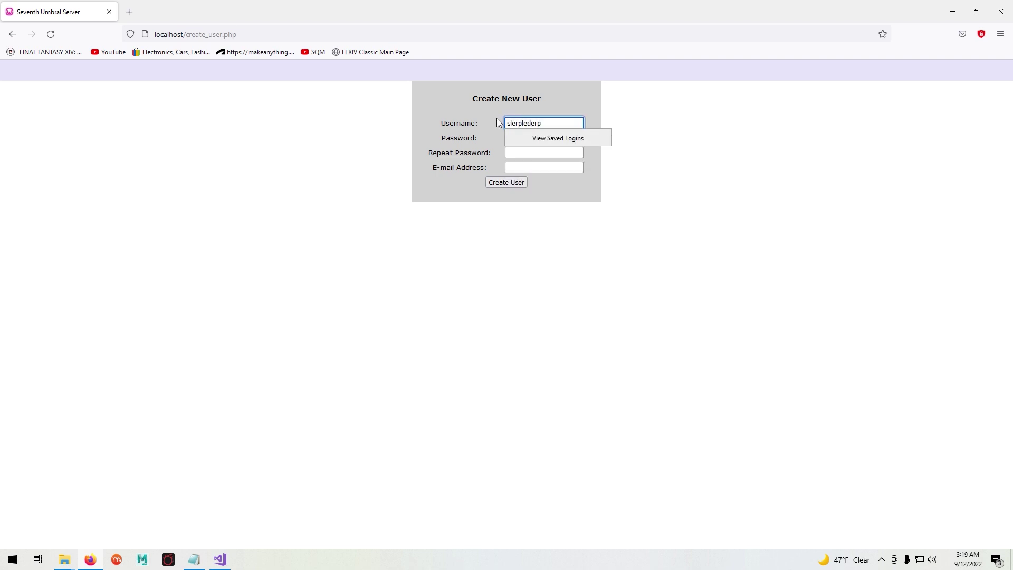
left_click(522, 137)
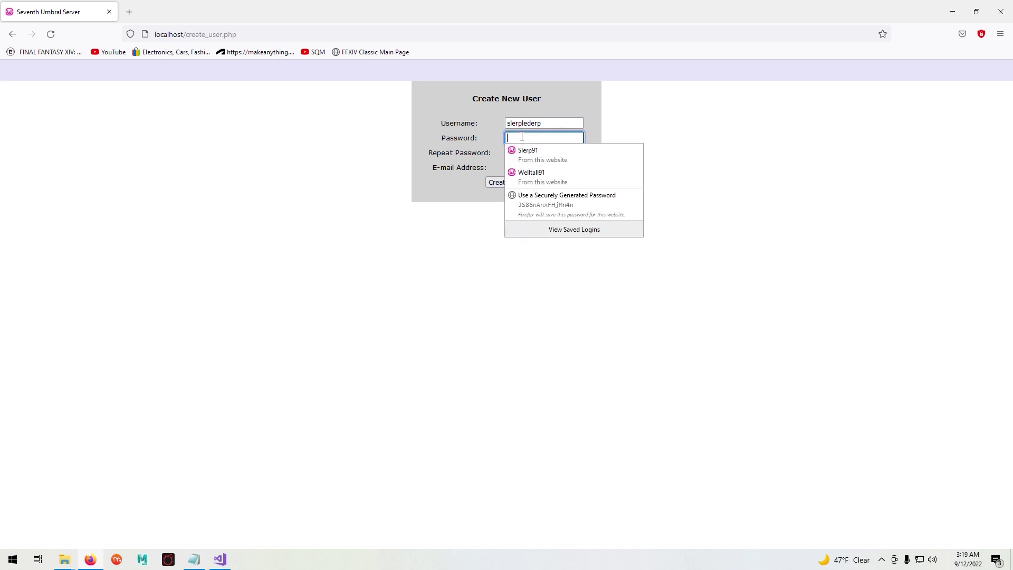
type("123")
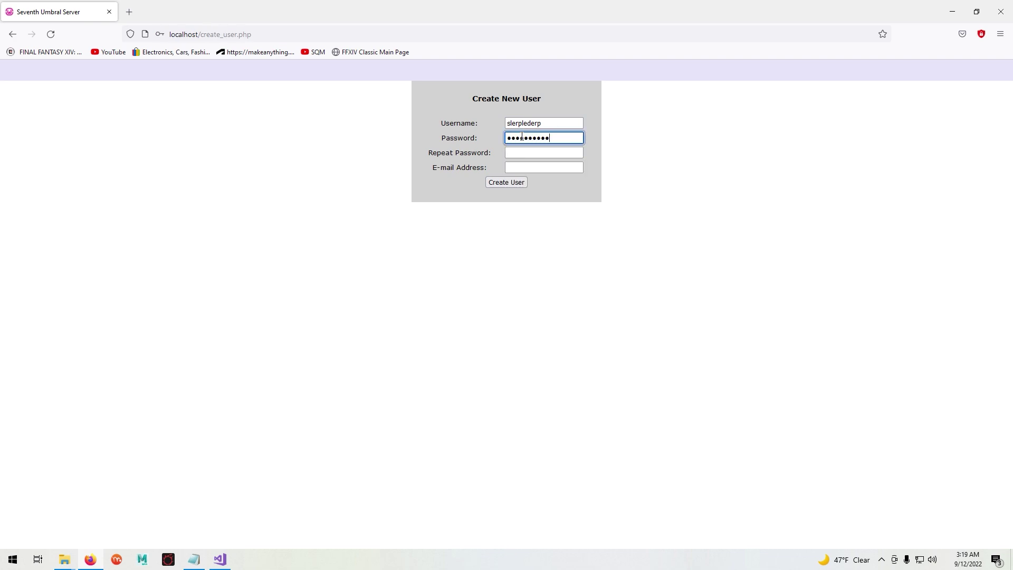
left_click(532, 152)
type("12345")
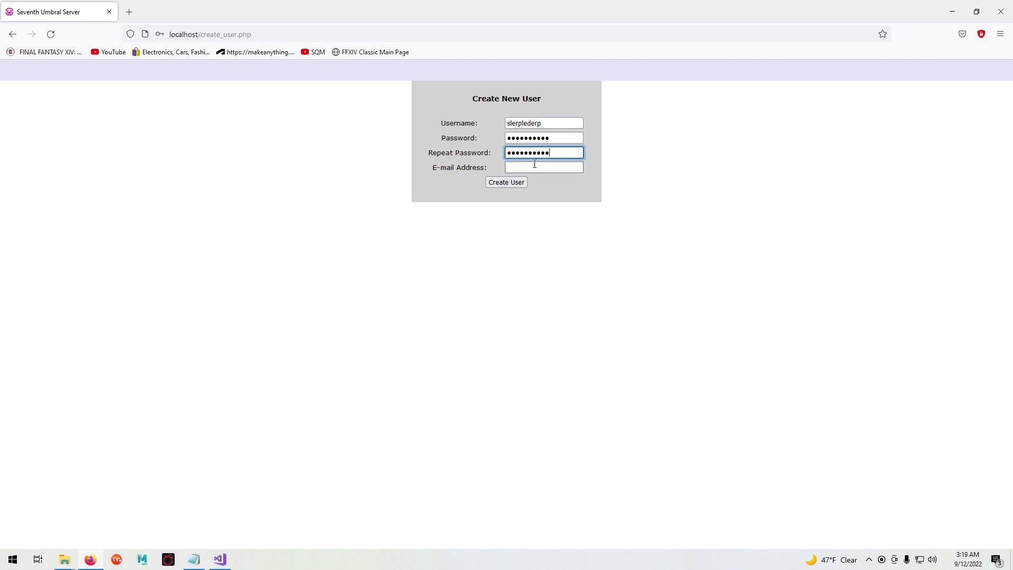
left_click(533, 166)
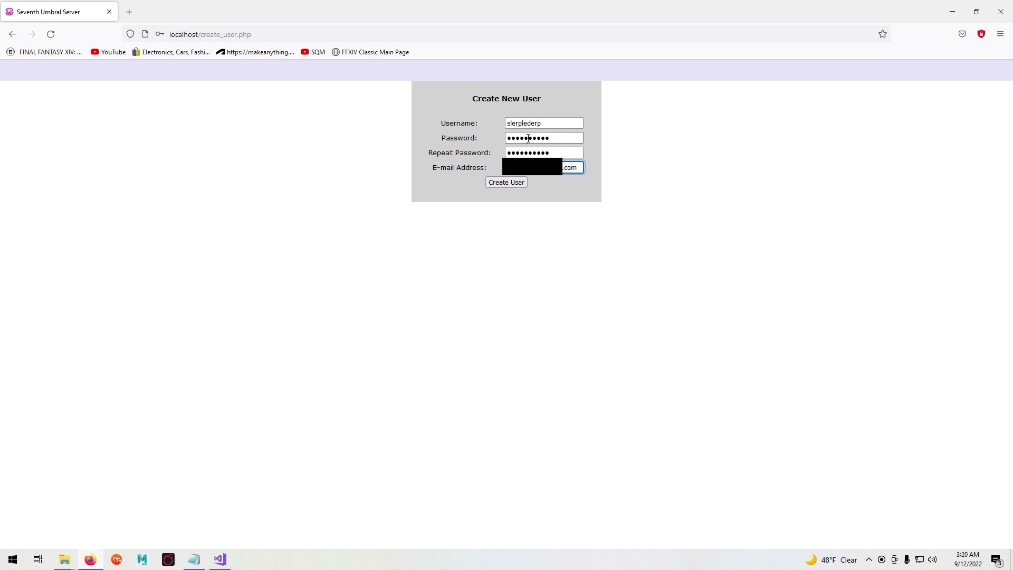
left_click(507, 182)
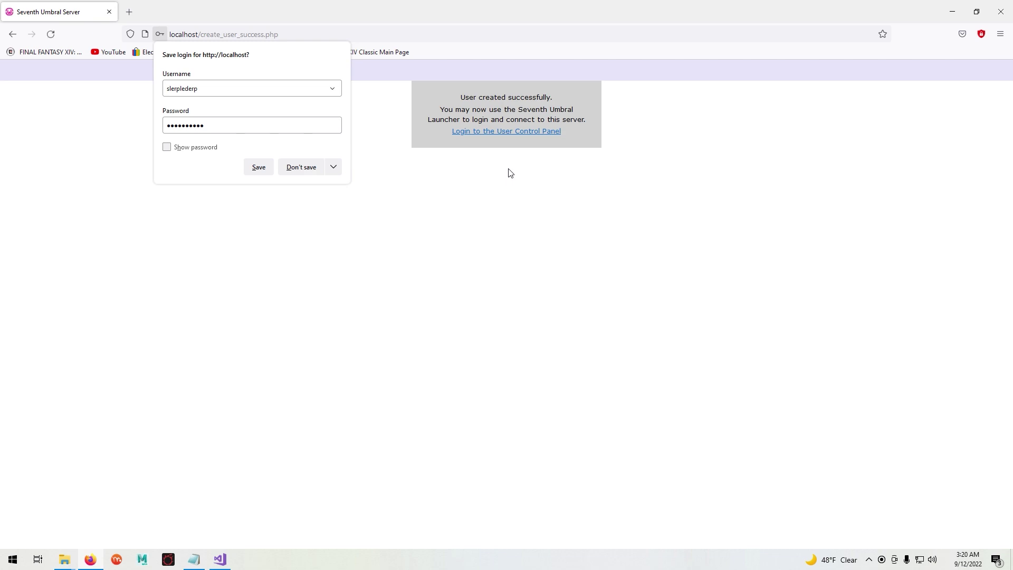
left_click(299, 167)
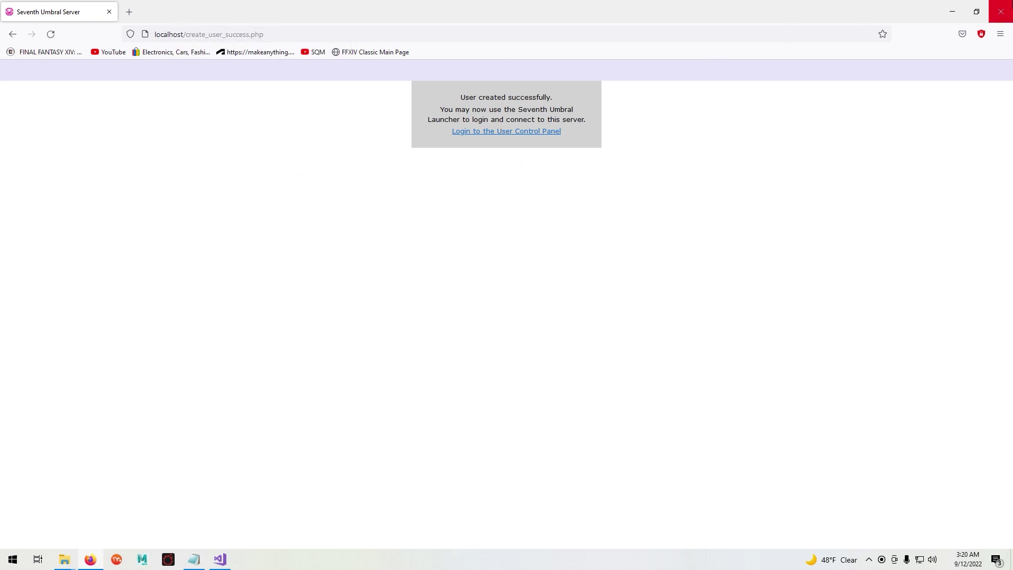
left_click(1000, 11)
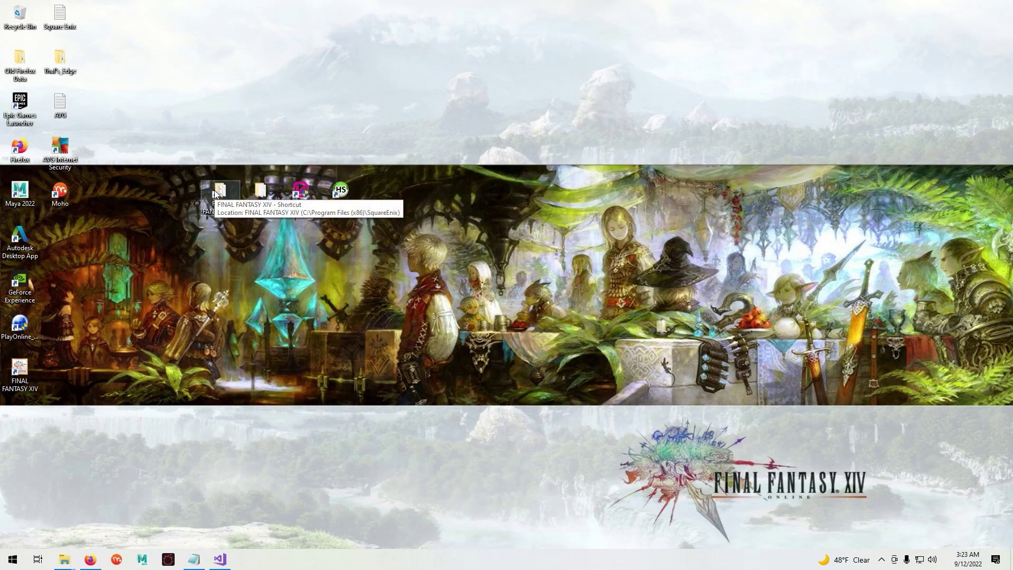
- Copy rq9q1797qvs.san from the FINAL FANTASY XIV client\script folder
left_click(214, 193)
double_click(215, 193)
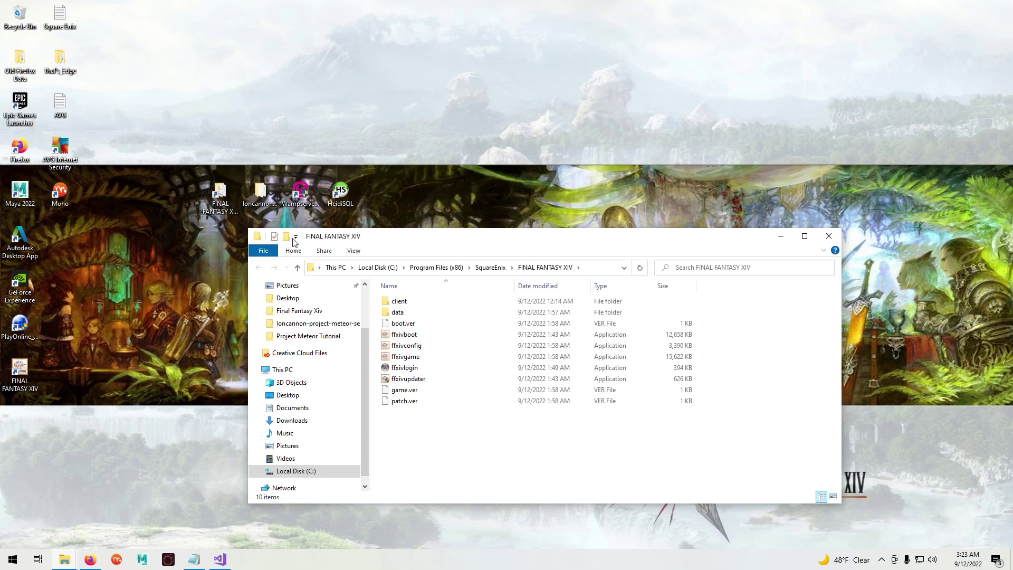
double_click(406, 304)
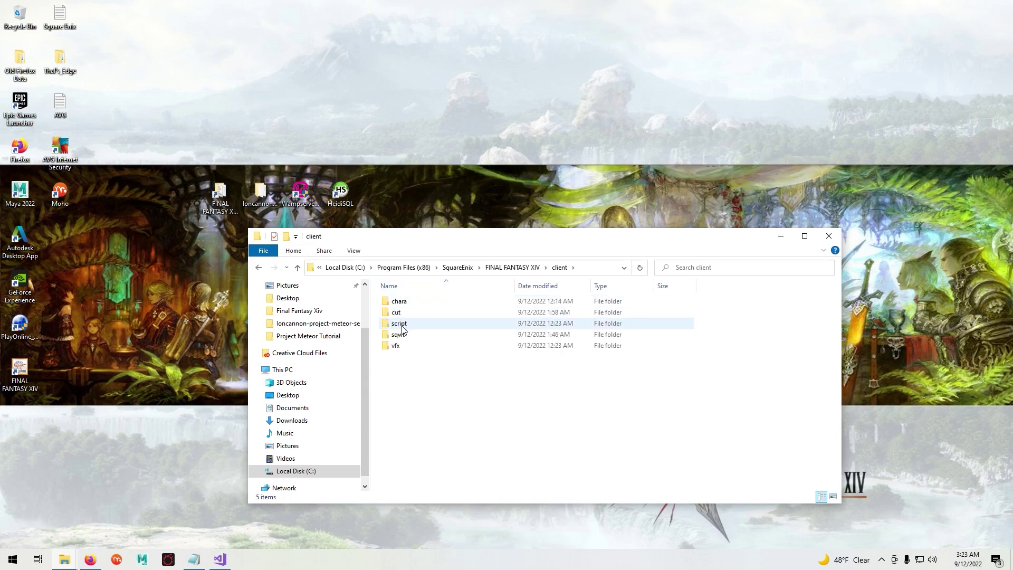
double_click(400, 323)
scroll(441, 423, "down", 1)
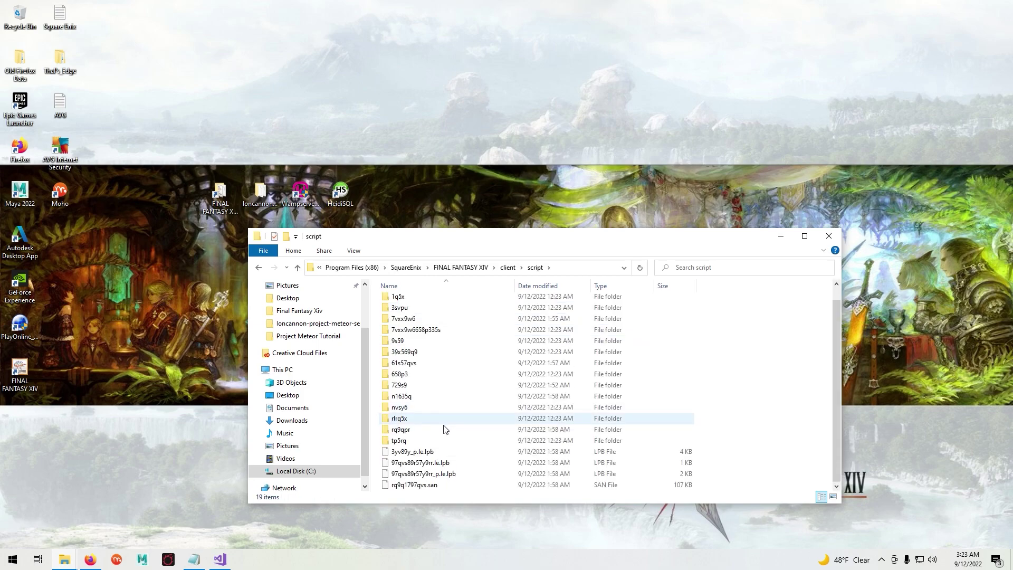
right_click(417, 485)
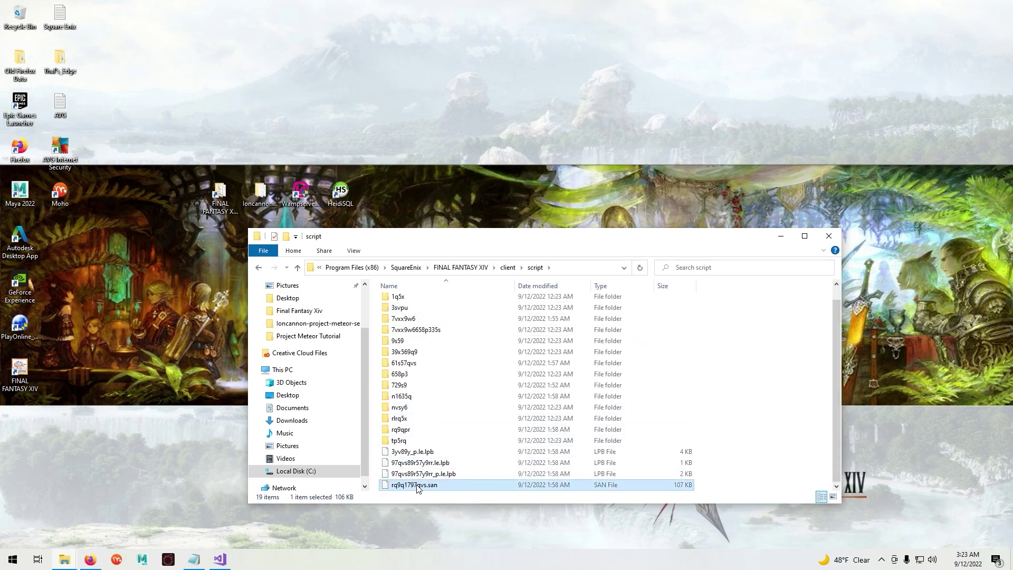
left_click(460, 423)
- Go to the Desktop and enter the project meteor server folder
scroll(332, 353, "up", 2)
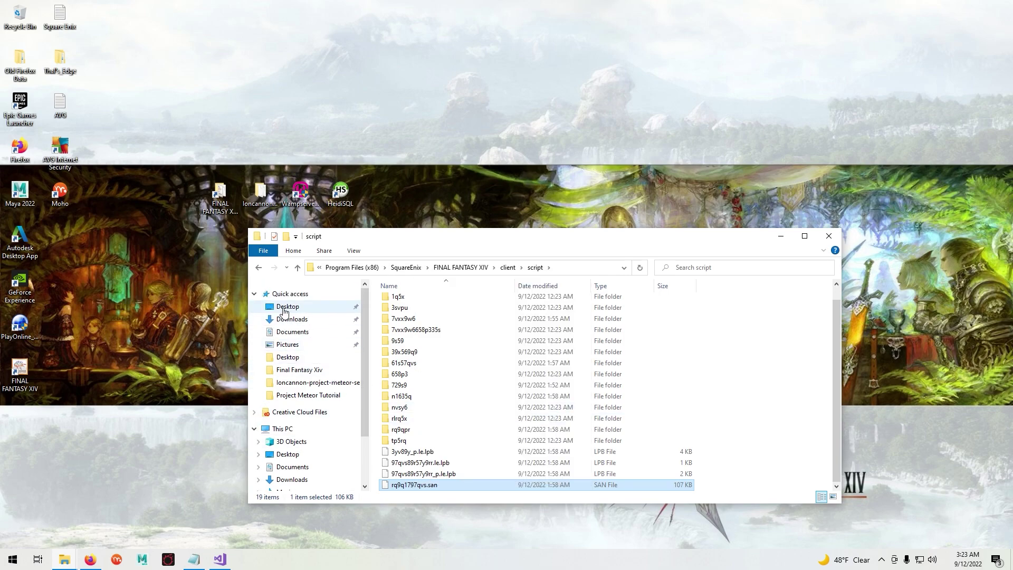
left_click(285, 307)
double_click(396, 336)
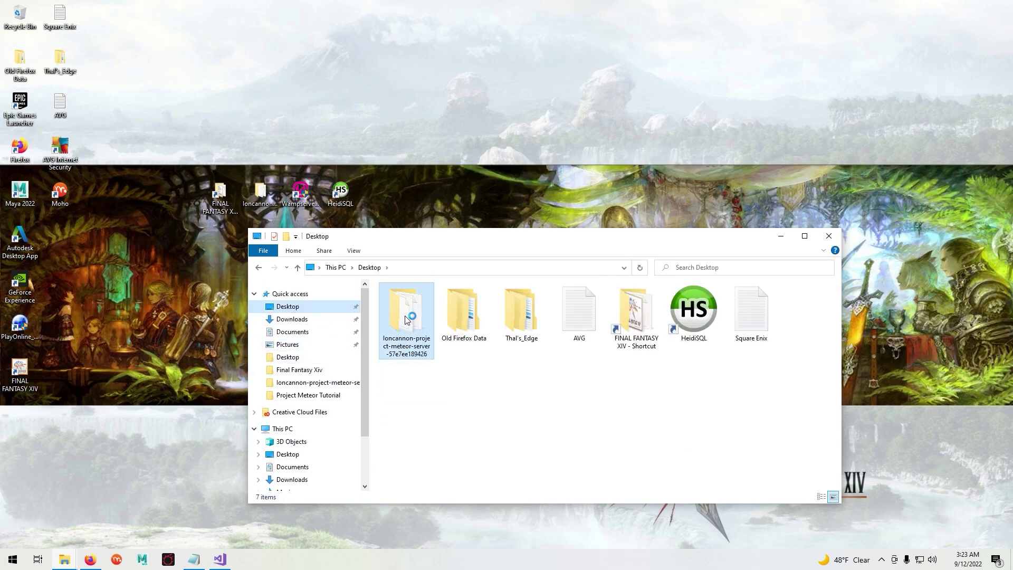
- Paste the copied file into the server's Data folder
left_click(413, 316)
double_click(412, 315)
right_click(407, 381)
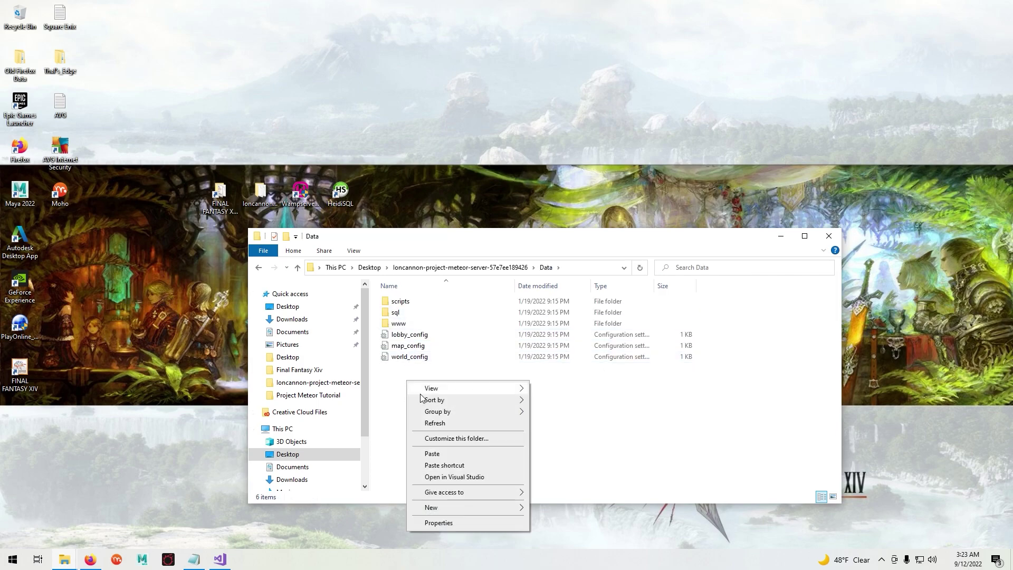
left_click(438, 454)
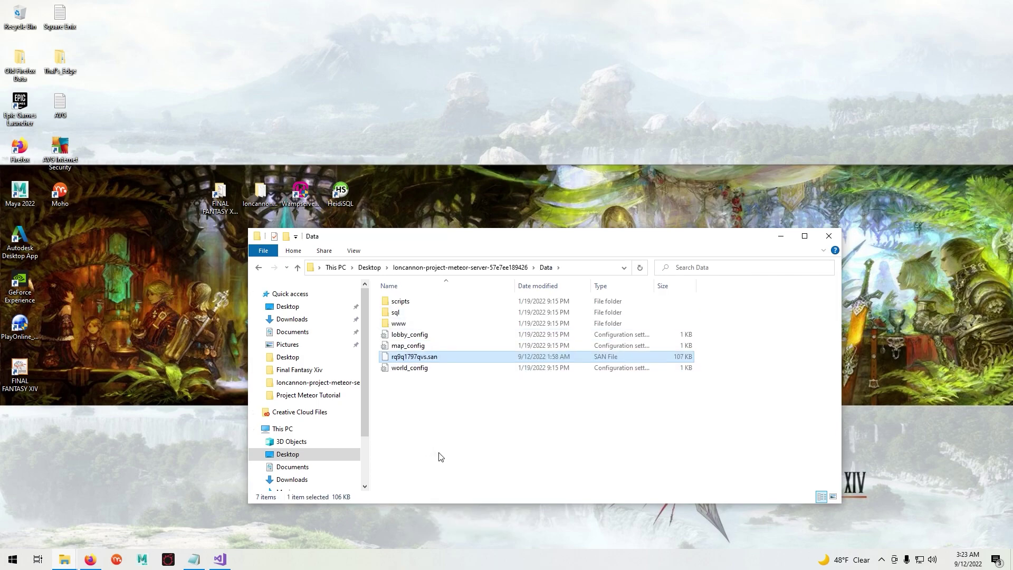
- Rename the pasted file to staticactors.bin, accepting the extension change
right_click(409, 360)
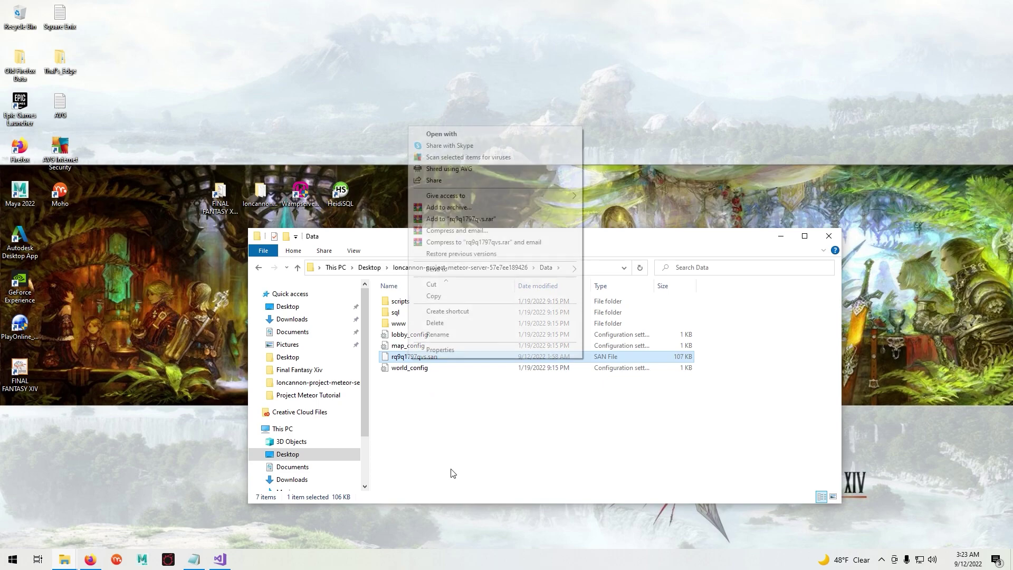
left_click(429, 338)
type("staticact")
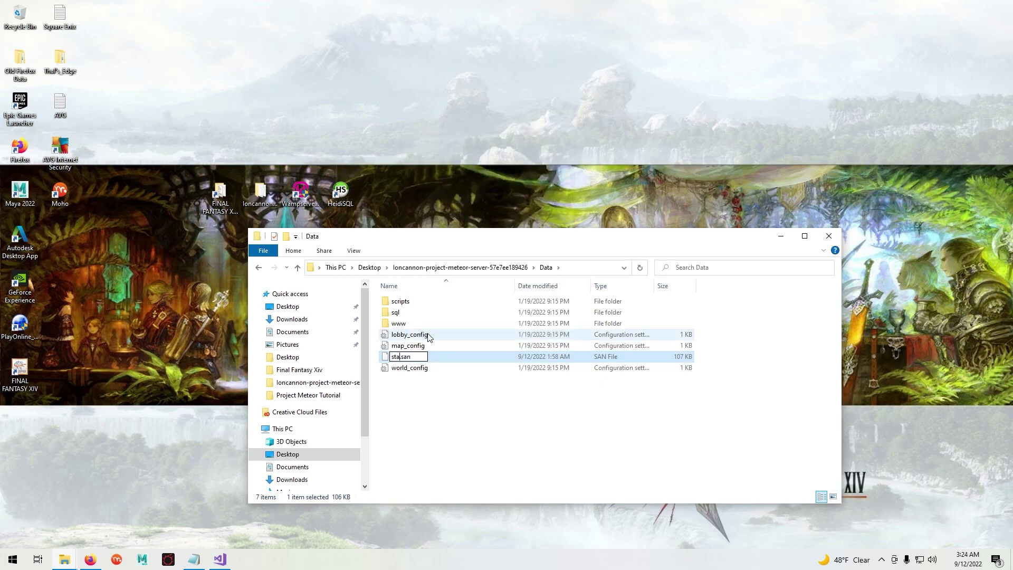
type("ors")
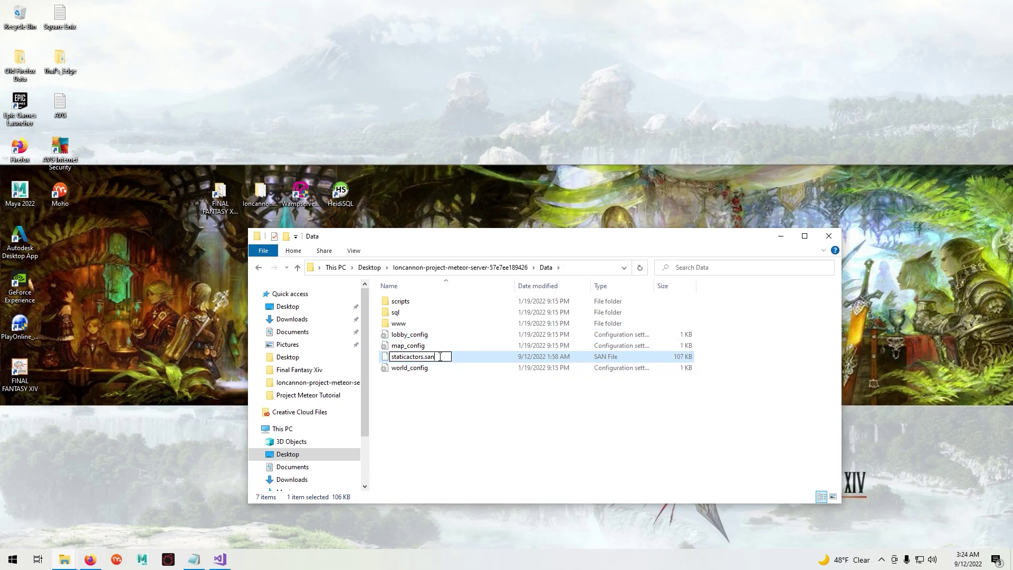
key("BackSpace")
key("BackSpace")
key("BackSpace")
type("bin")
key("Return")
left_click(558, 285)
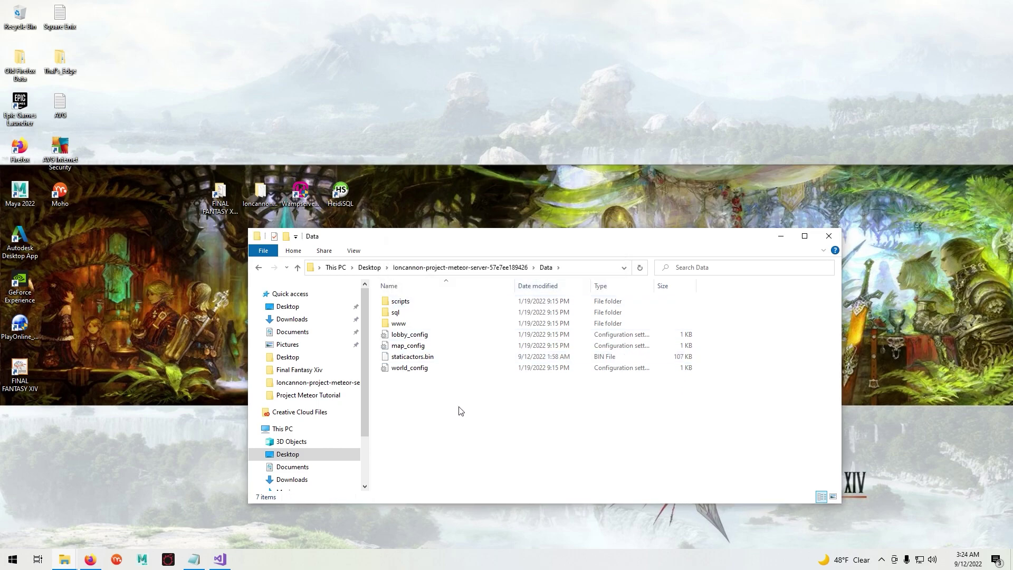
- Bring the Meteor solution forward and run Build Solution, getting 4 projects succeeded
left_click(780, 236)
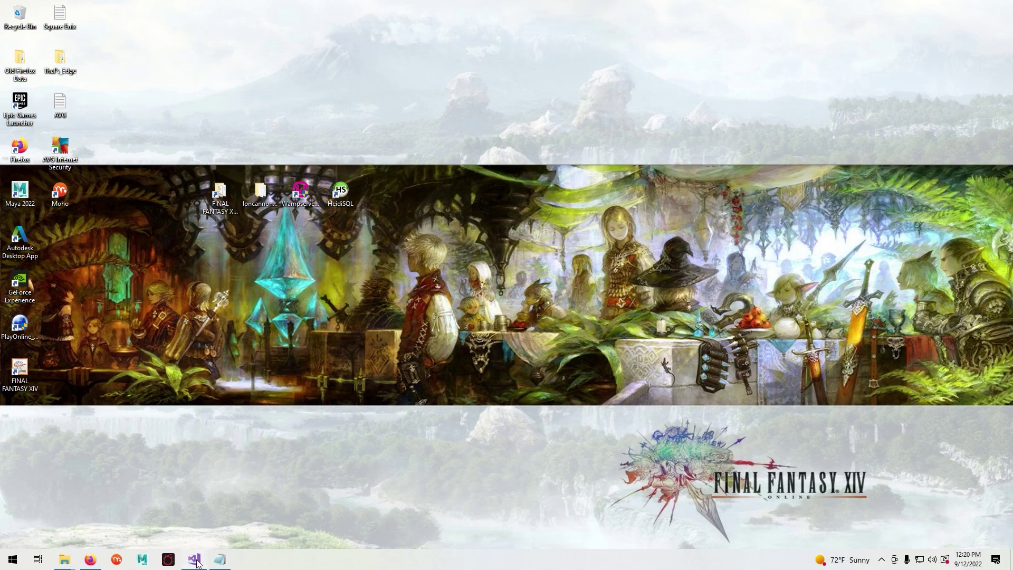
left_click(195, 561)
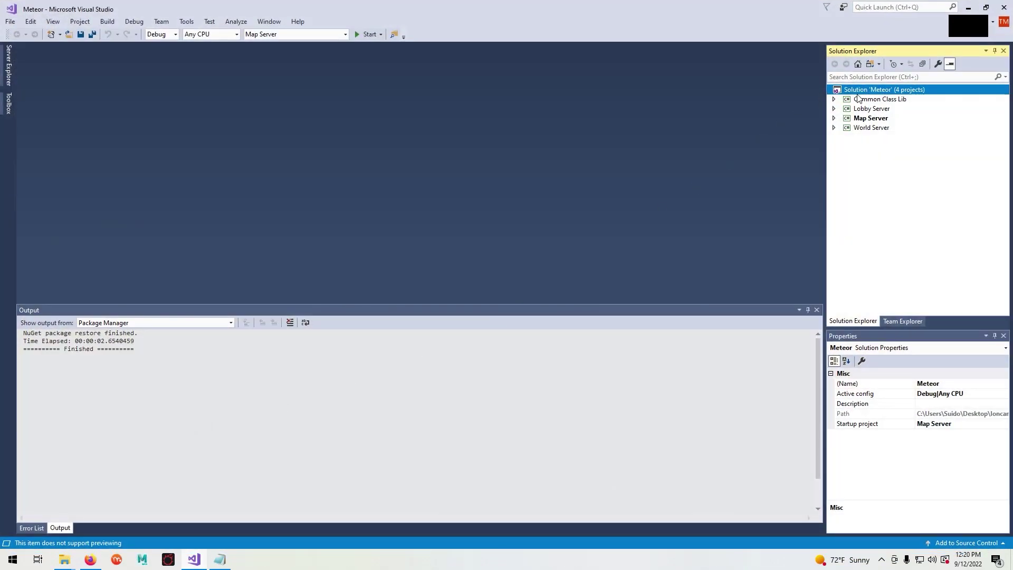
left_click(866, 91)
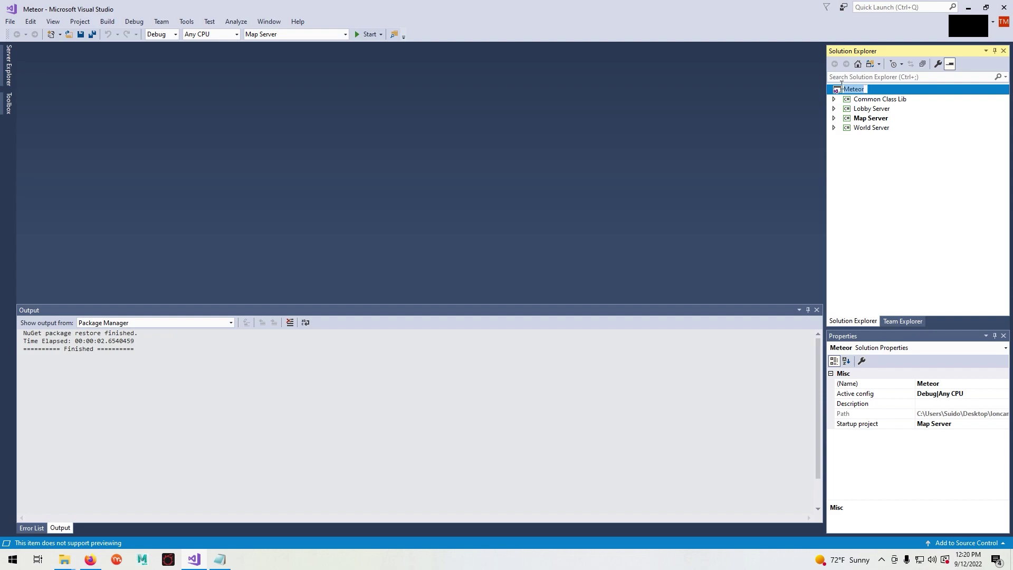
left_click(110, 23)
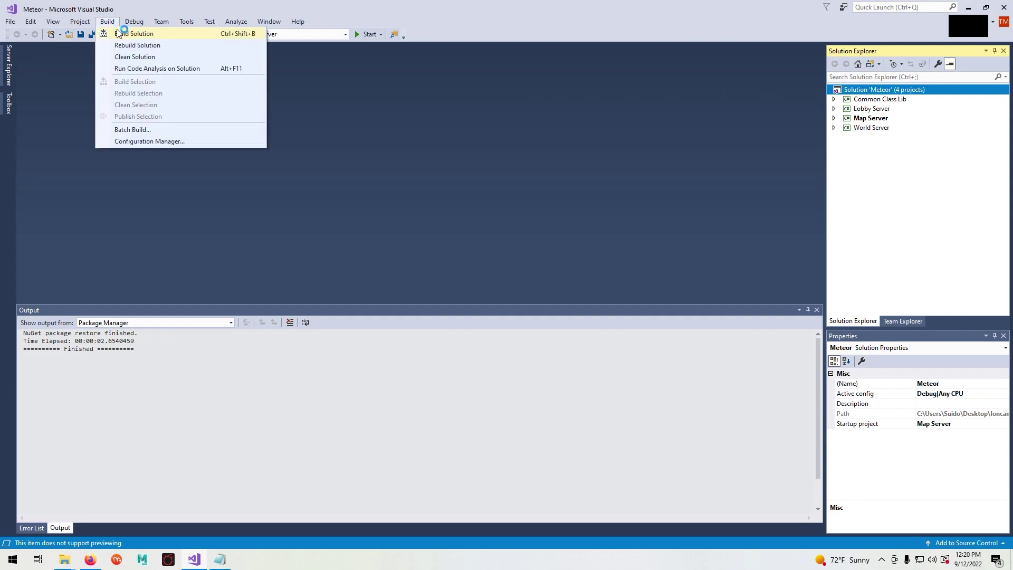
left_click(117, 33)
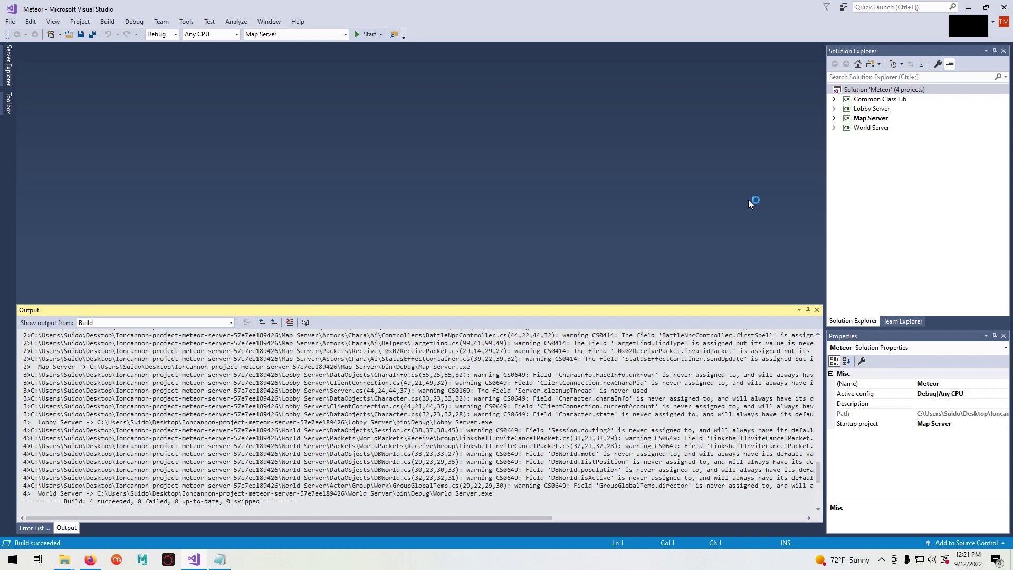
- Open the meteor server project folder and check the built Lobby Server application in Lobby Server\bin\Debug
left_click(971, 6)
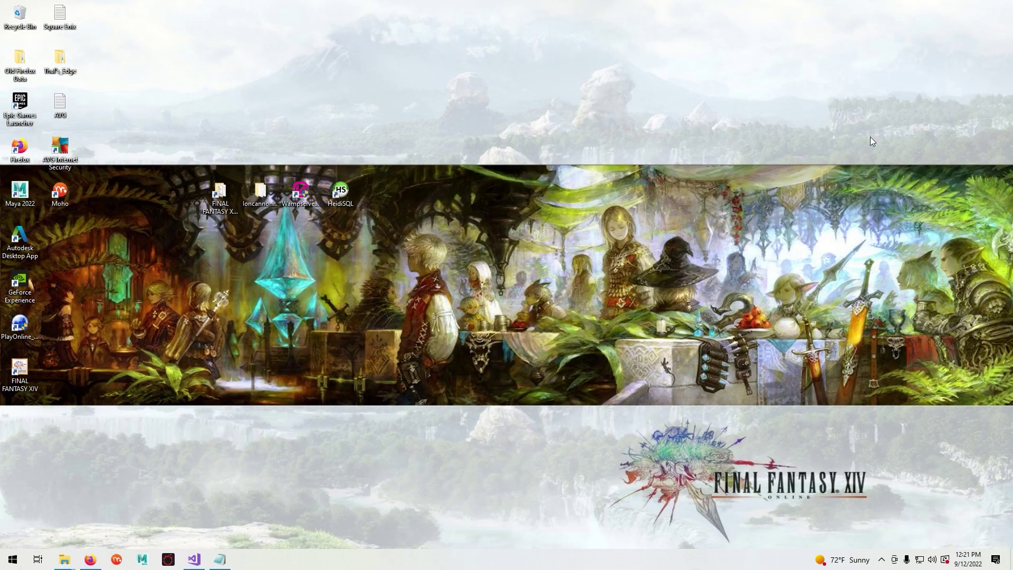
double_click(261, 205)
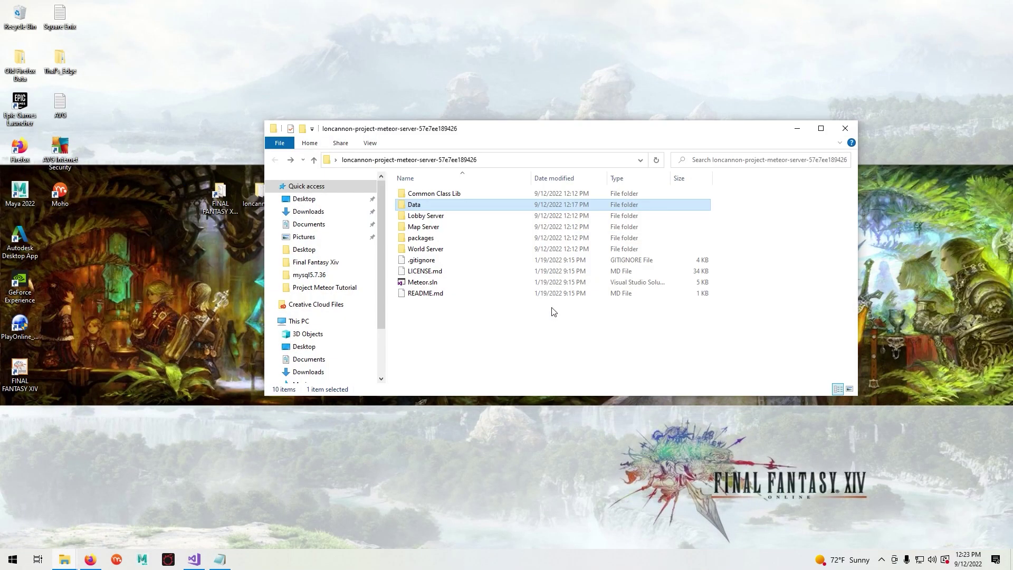
left_click(444, 217)
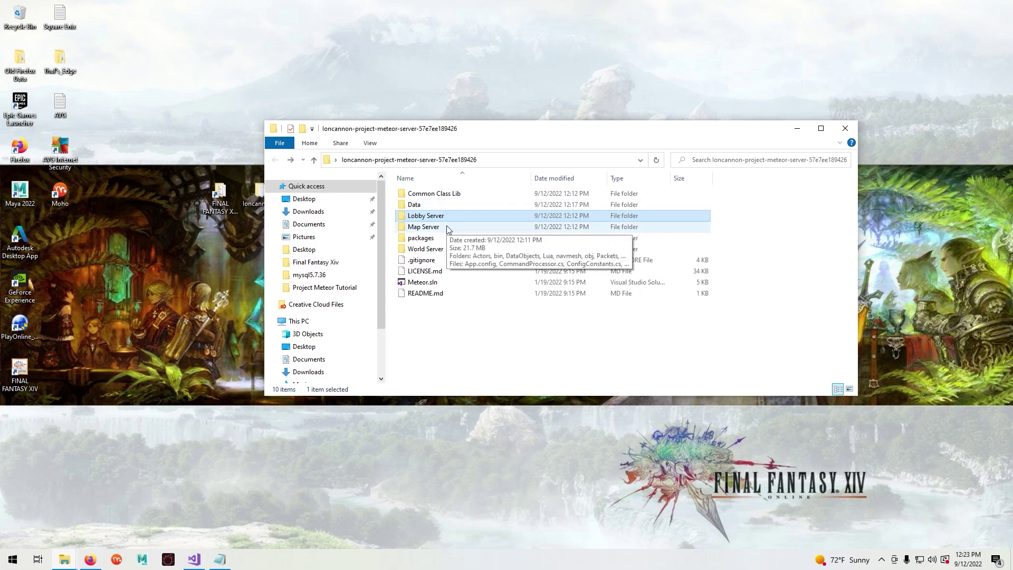
left_click(444, 236)
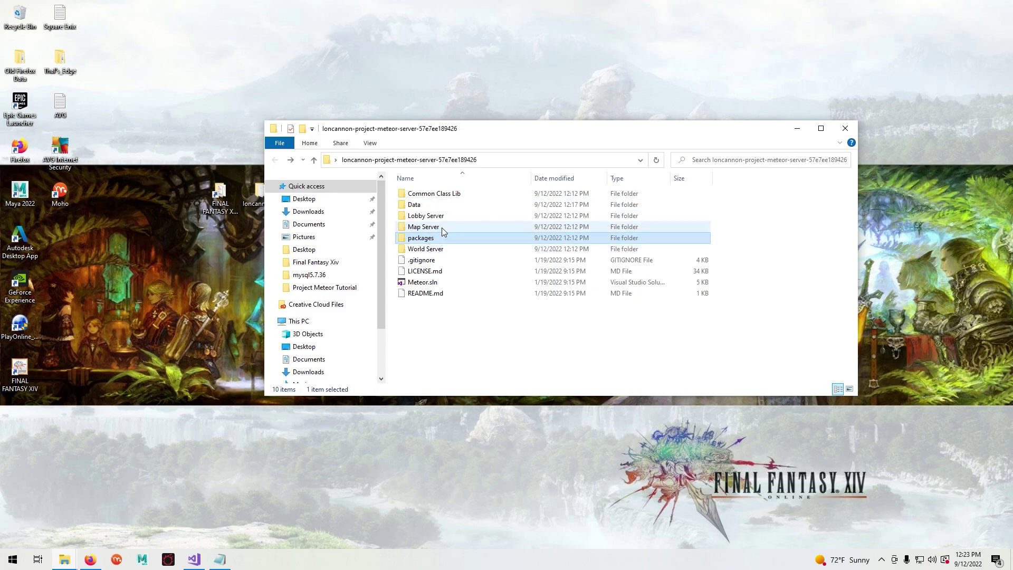
left_click(443, 249)
left_click(442, 216)
left_click(442, 248)
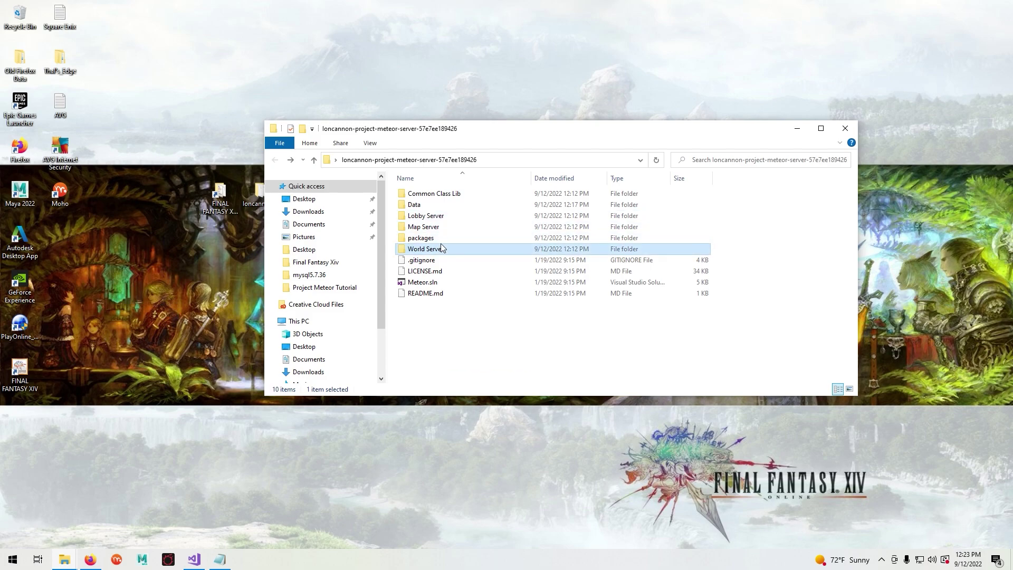
double_click(441, 216)
double_click(422, 201)
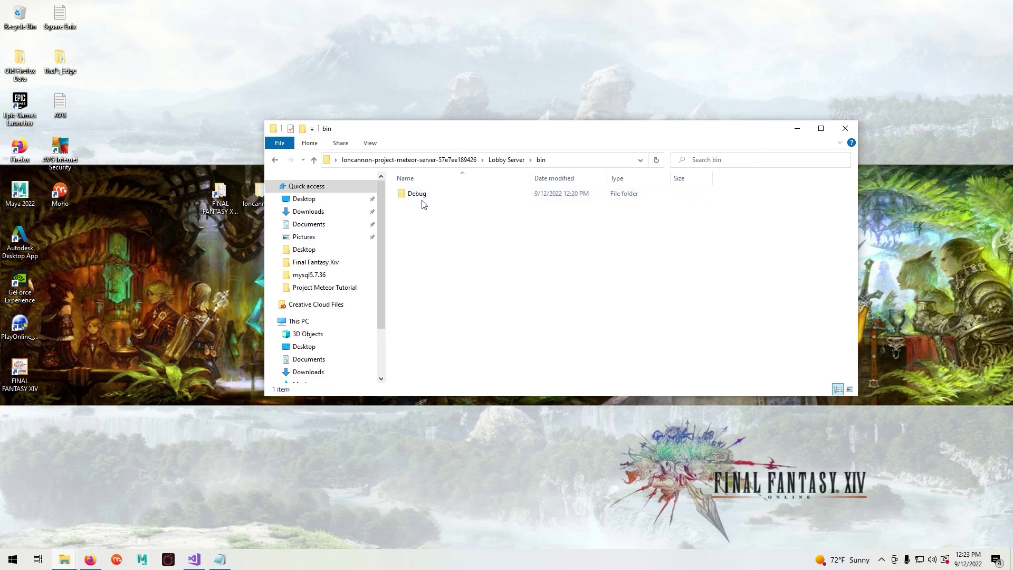
double_click(419, 195)
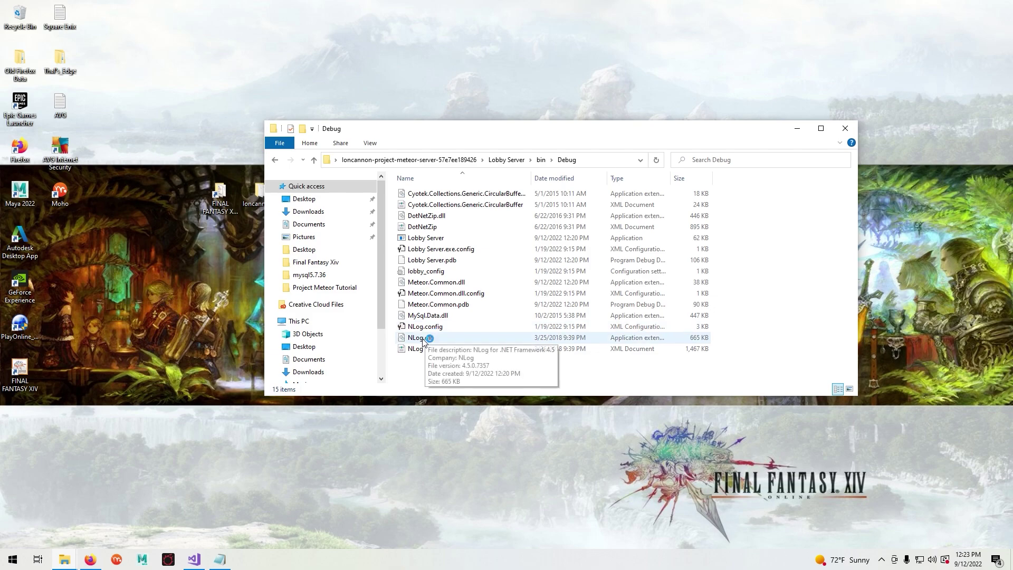
left_click(438, 238)
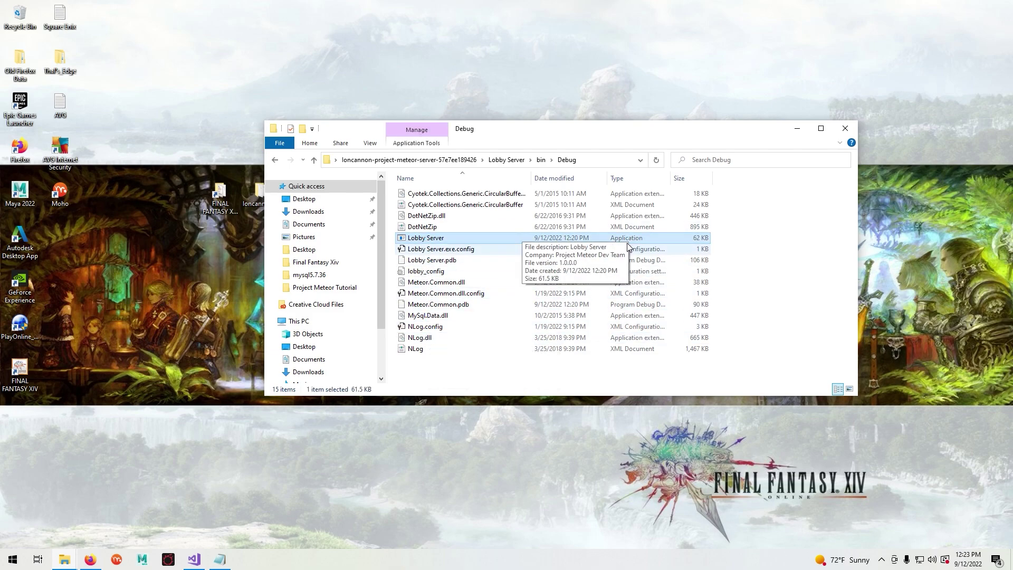
- Check the Map Server\bin\Debug build output, then return to the project root
left_click(274, 160)
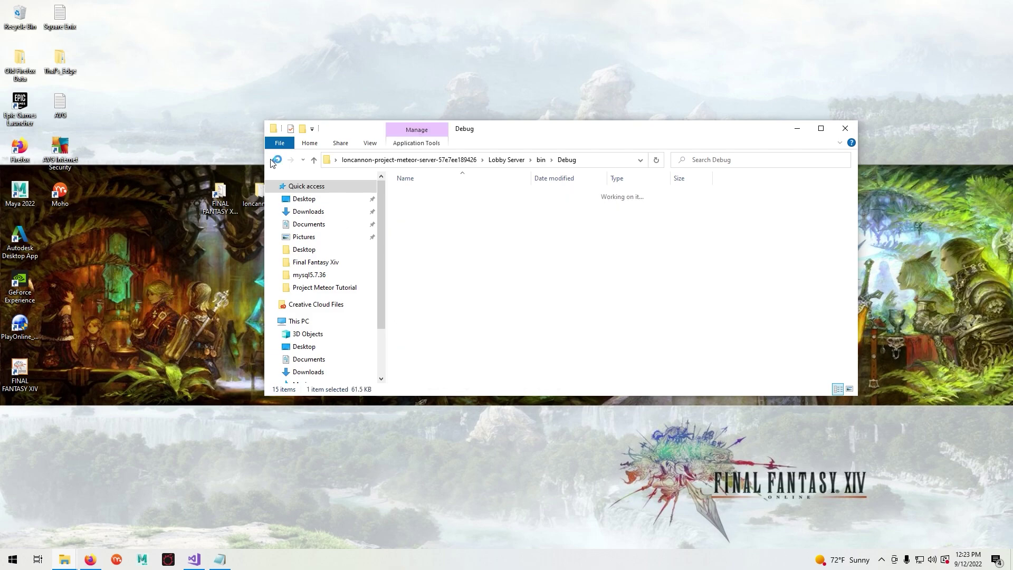
left_click(274, 160)
left_click(275, 160)
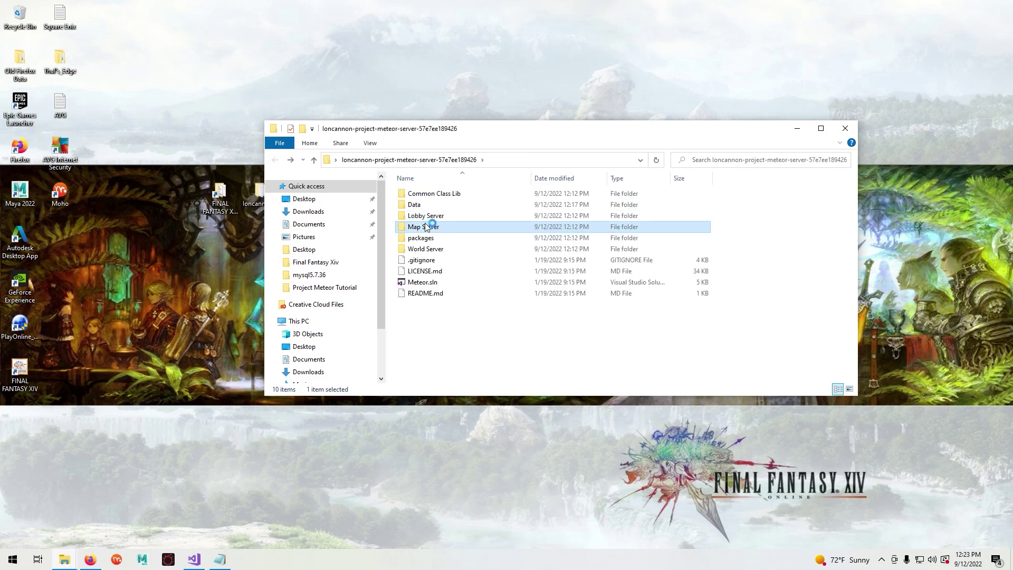
double_click(425, 226)
double_click(426, 205)
left_click(428, 198)
double_click(428, 199)
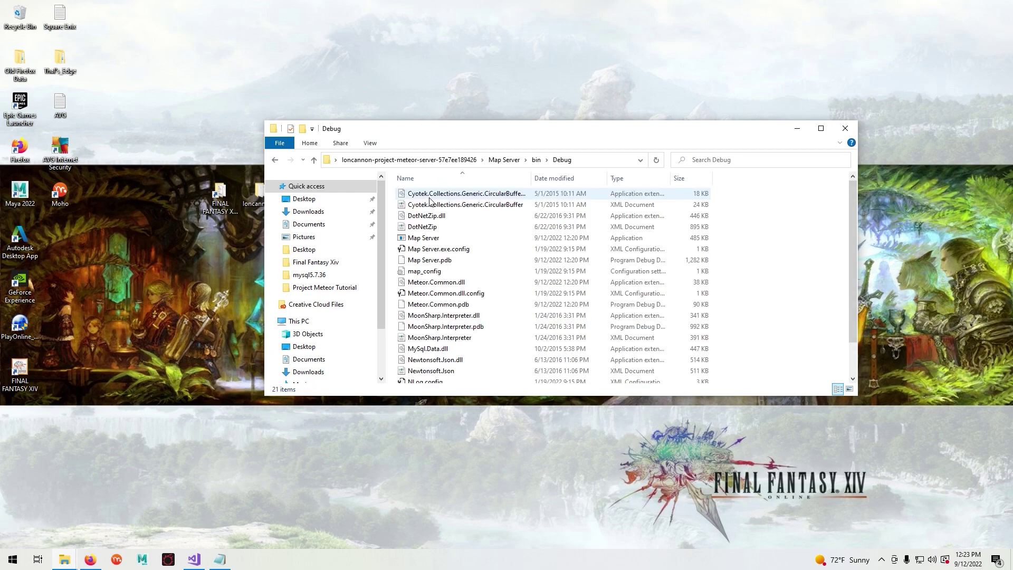
left_click(275, 160)
left_click(275, 160)
left_click(274, 160)
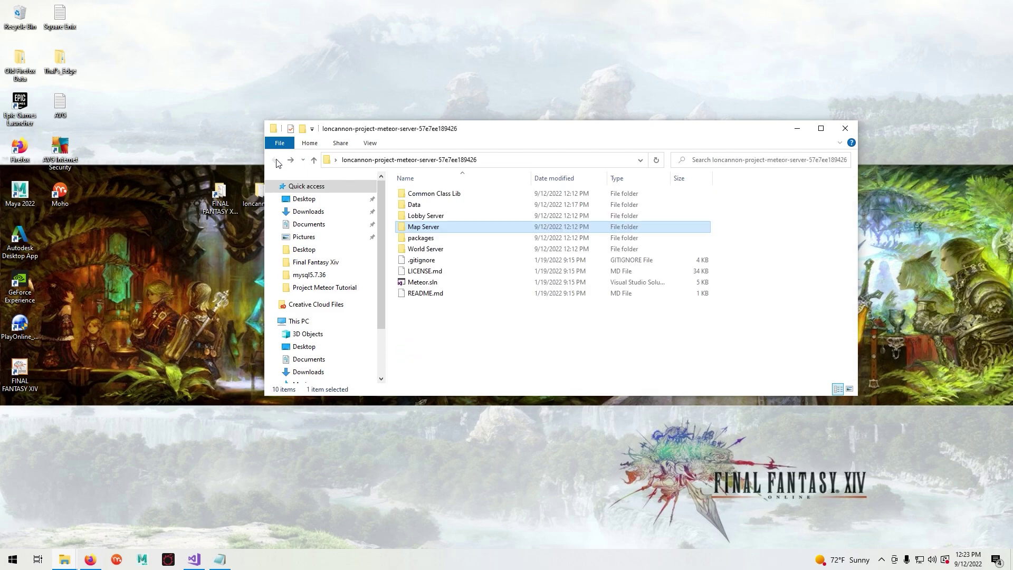
- Copy lobby_config from the Data folder
double_click(416, 206)
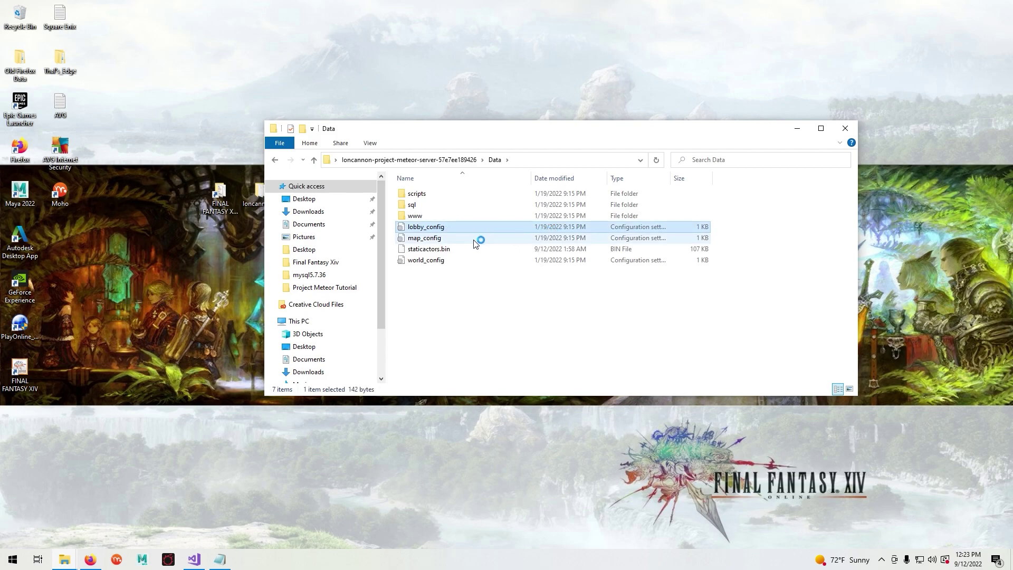
left_click(458, 261)
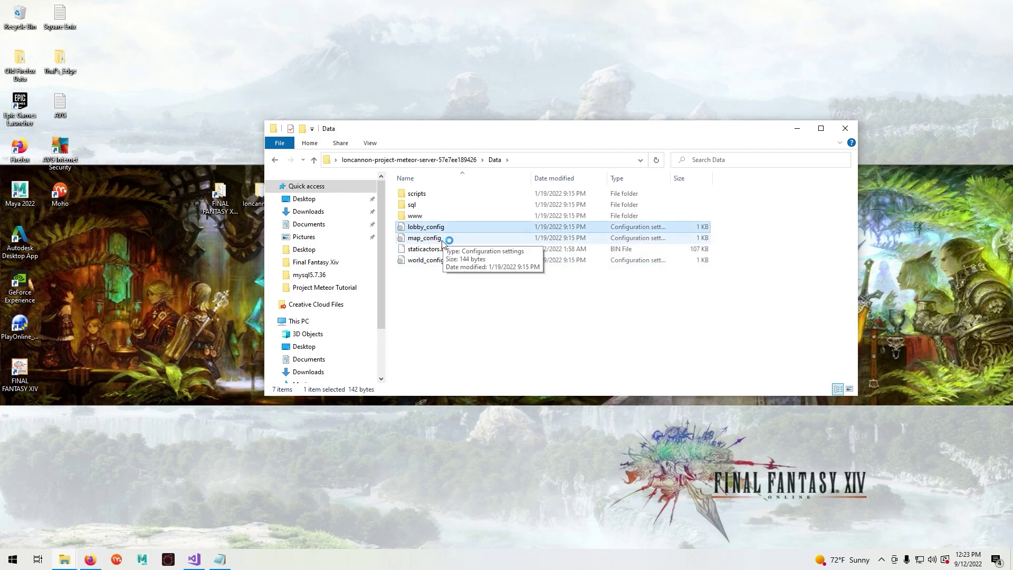
double_click(445, 260)
left_click(429, 229)
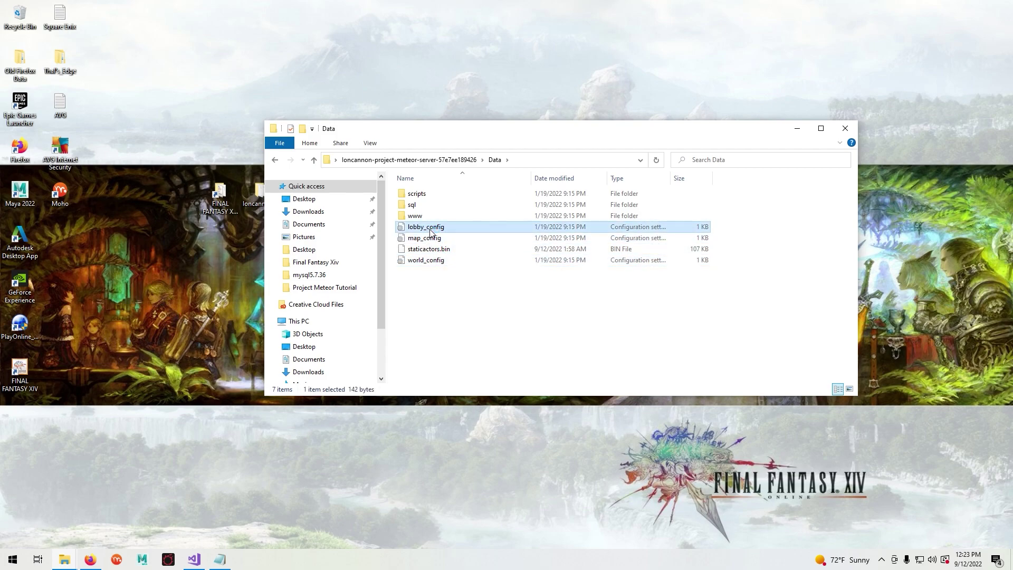
right_click(430, 230)
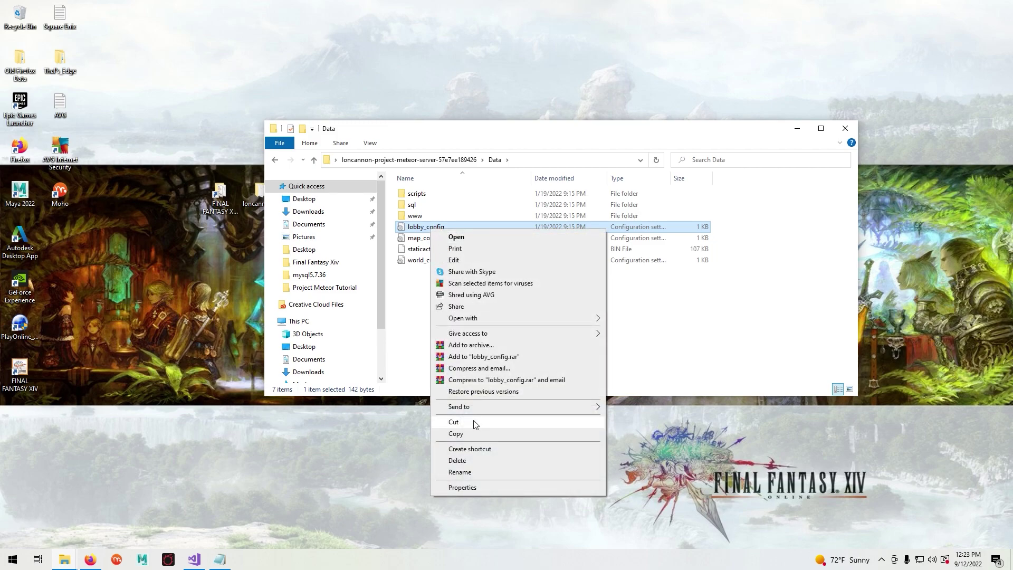
left_click(464, 433)
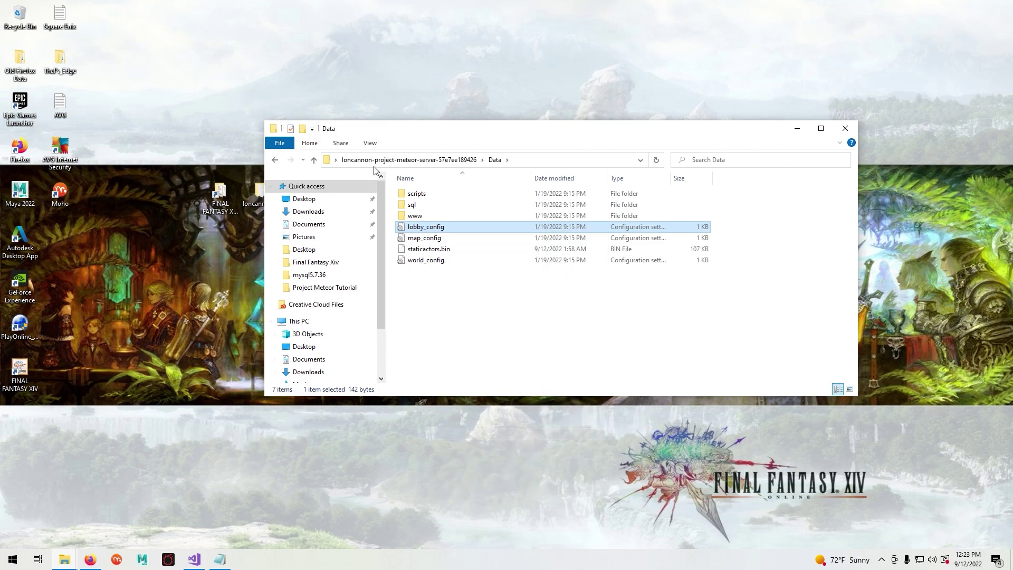
- Paste lobby_config into Lobby Server\bin\Debug, replacing the existing file, then go back to Data
left_click(275, 160)
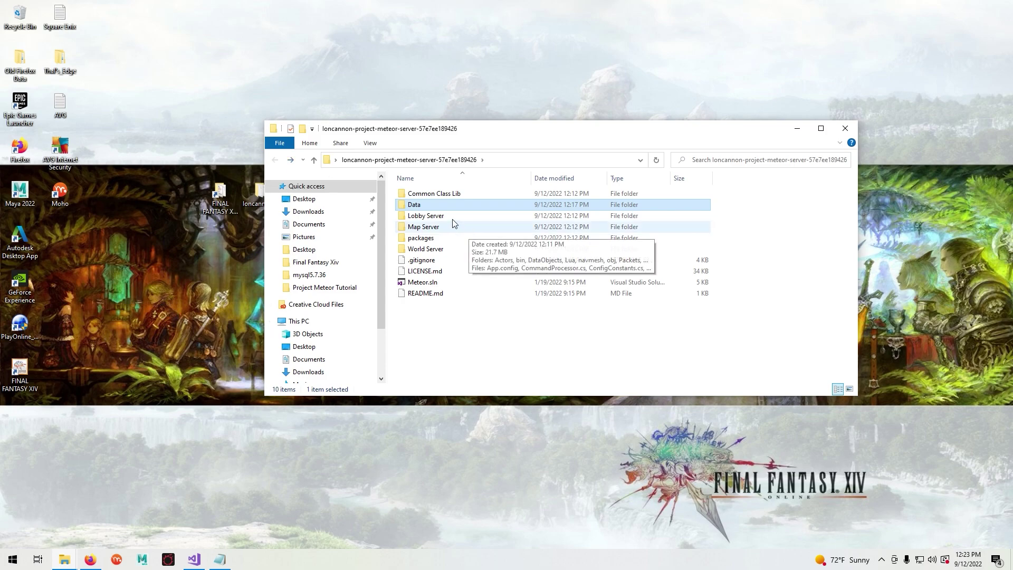
double_click(422, 215)
double_click(414, 194)
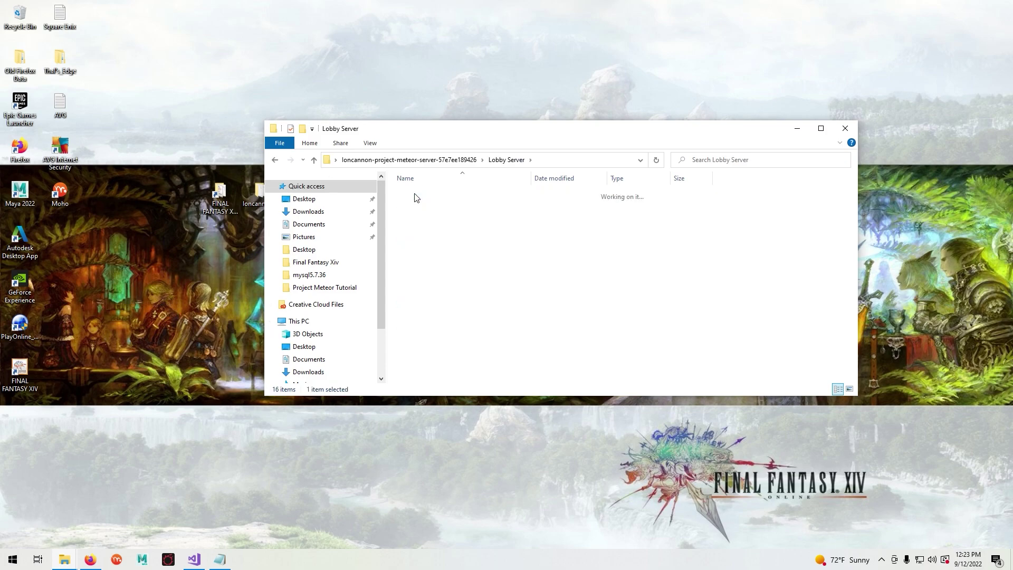
double_click(414, 194)
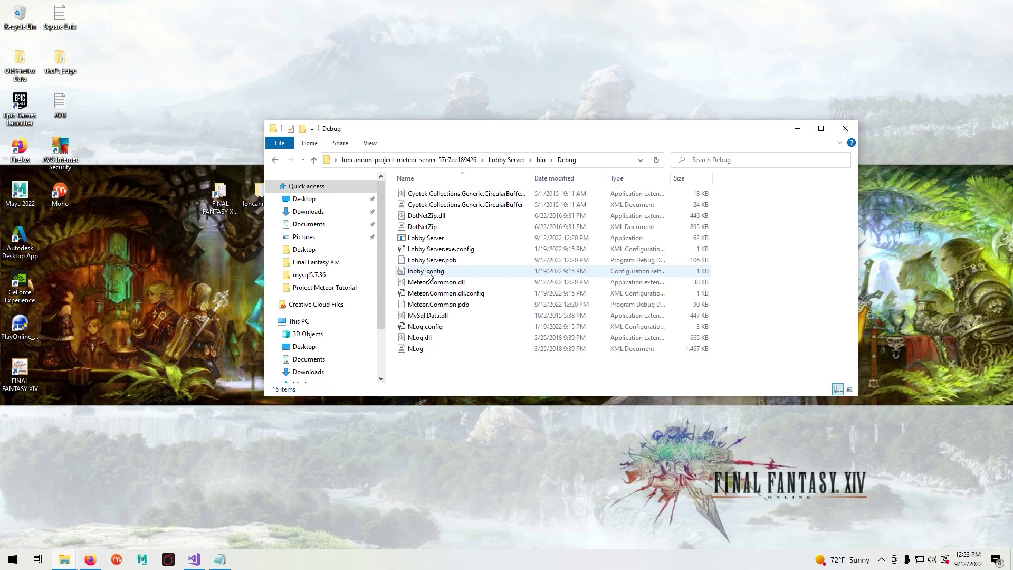
right_click(468, 369)
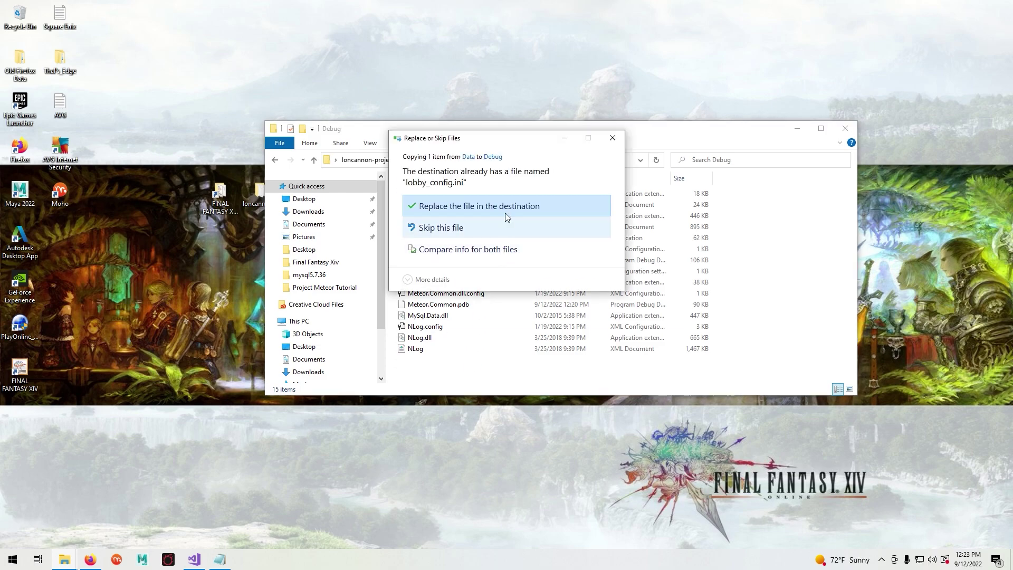
left_click(494, 205)
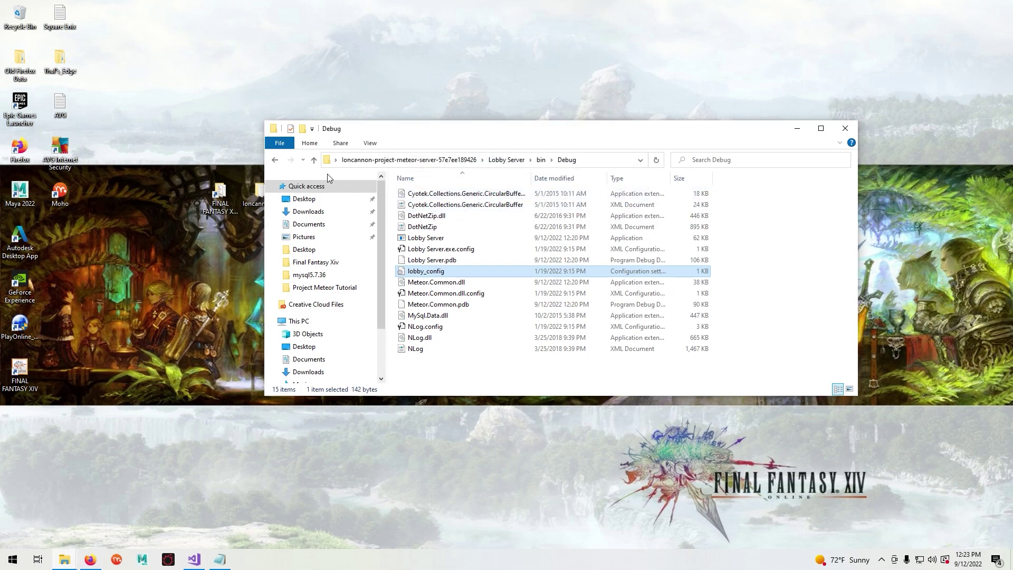
left_click(276, 160)
left_click(275, 159)
double_click(422, 204)
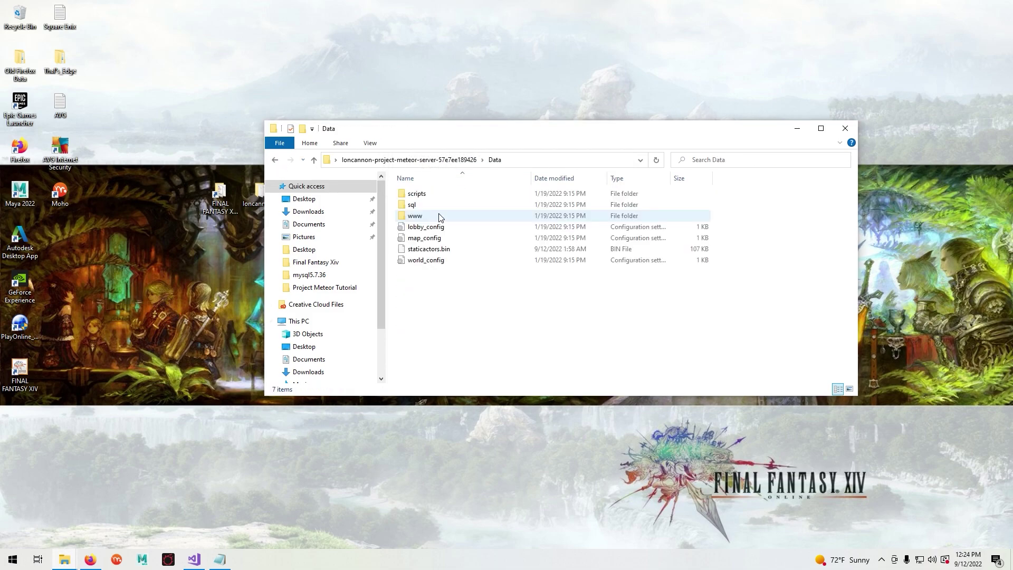
- Copy map_config from Data over the existing one in Map Server\bin\Debug
right_click(431, 238)
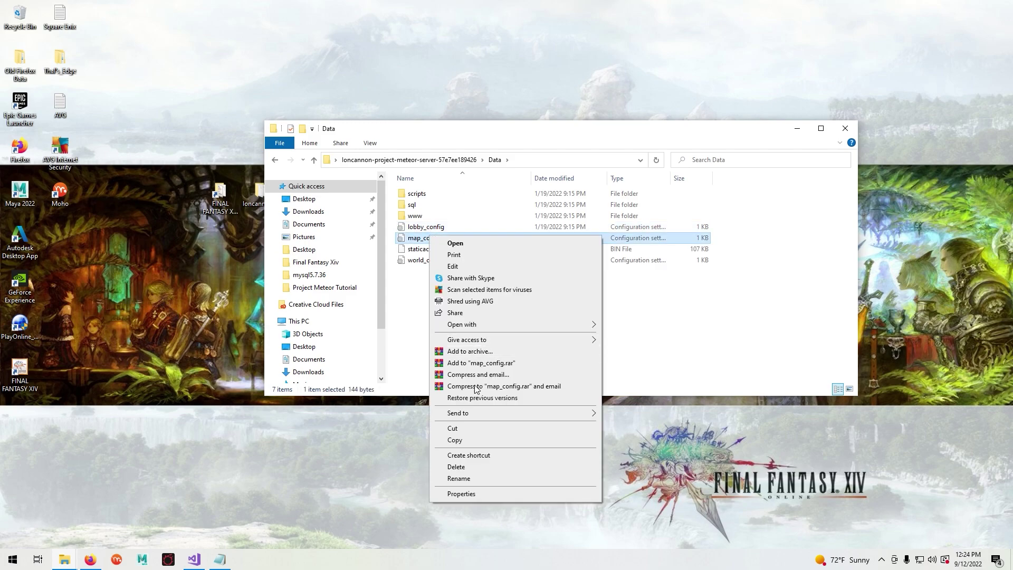
left_click(455, 440)
left_click(275, 160)
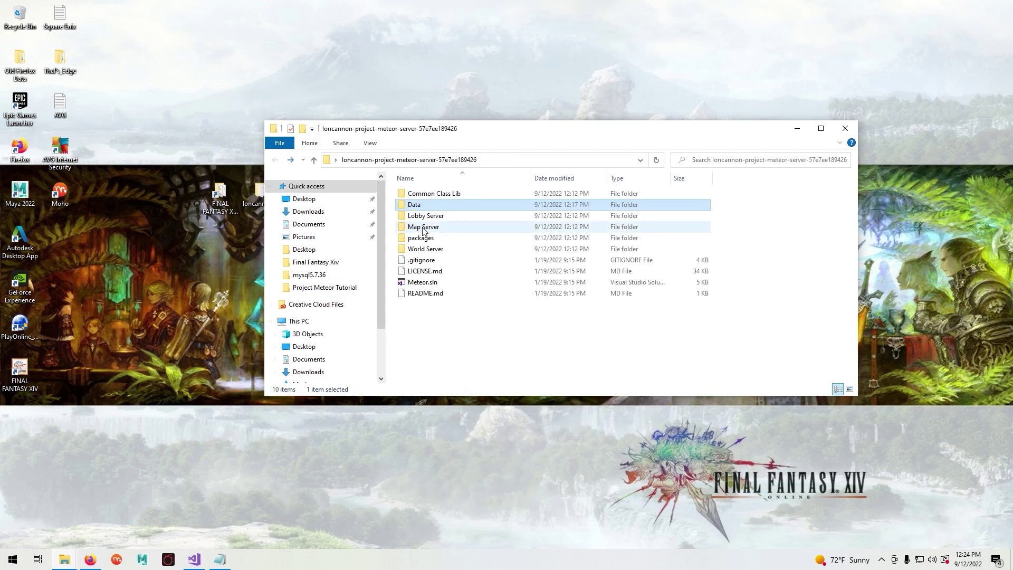
double_click(441, 227)
double_click(417, 206)
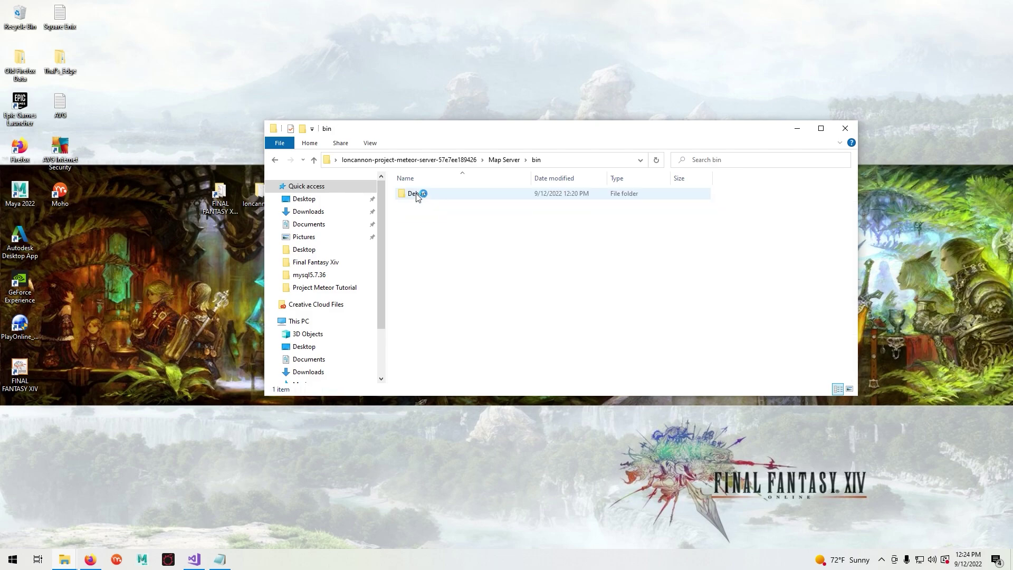
double_click(417, 194)
right_click(391, 243)
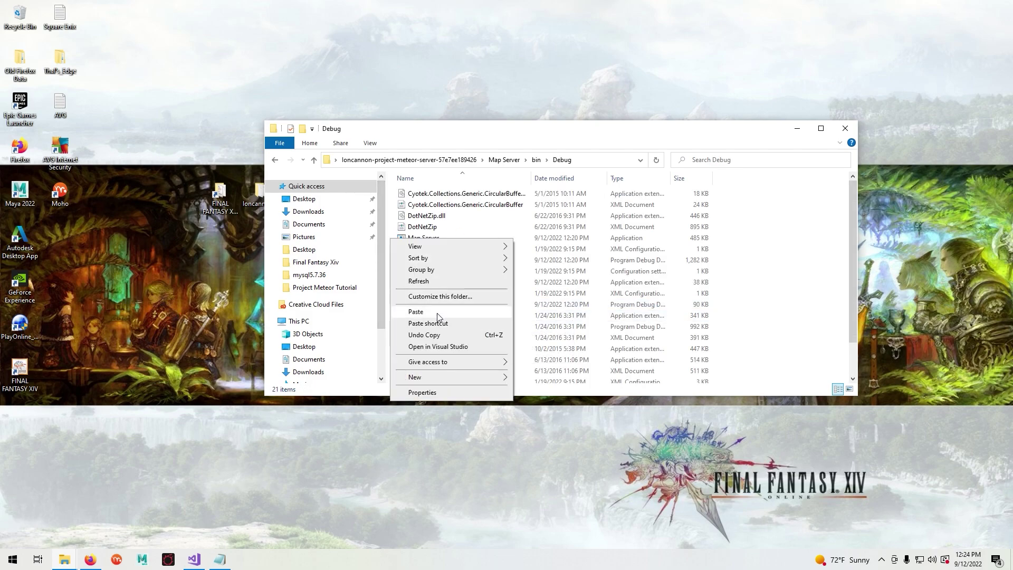
left_click(427, 314)
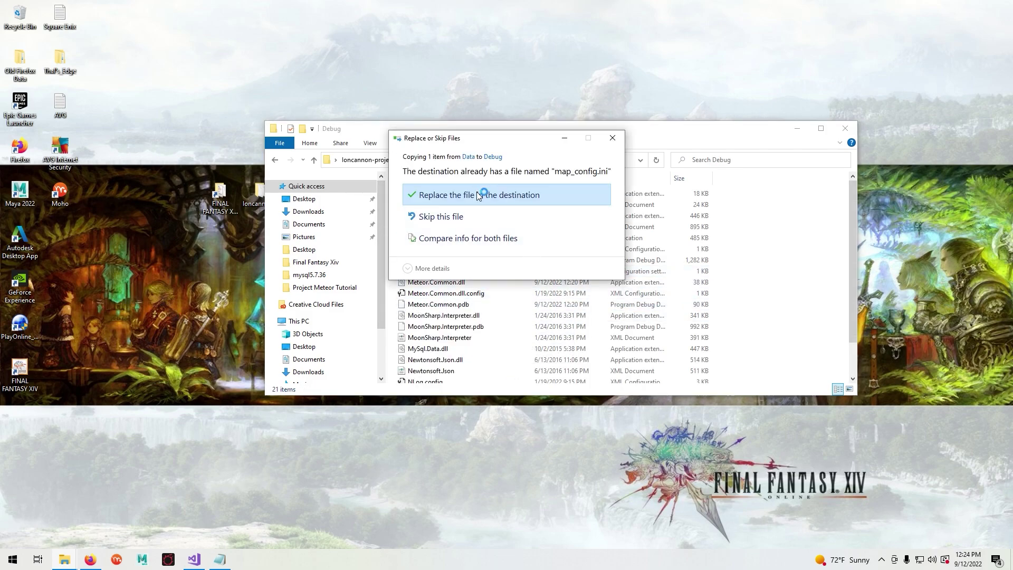
left_click(476, 195)
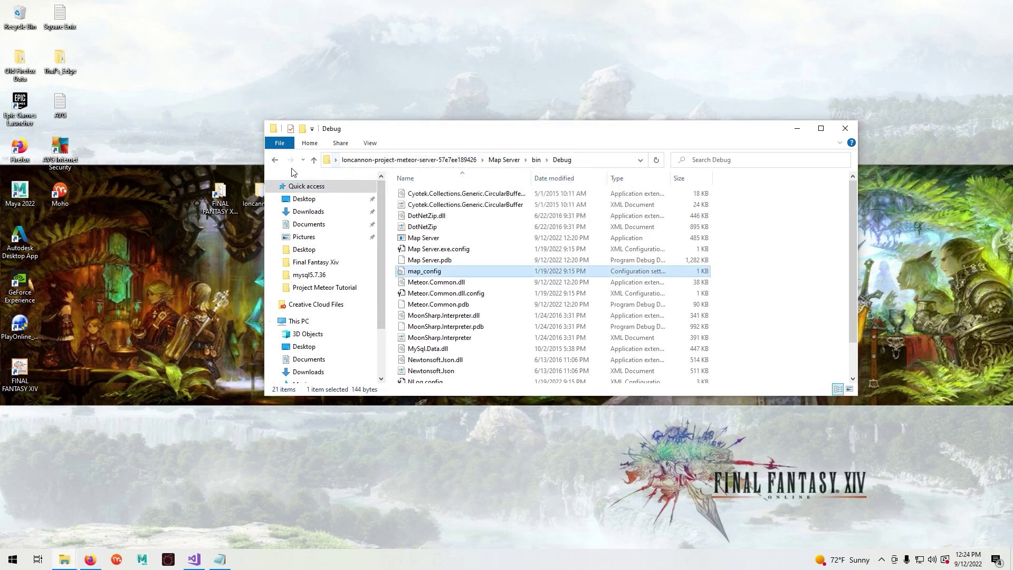
- Return to the project root, open Data, and select world_config
left_click(274, 160)
left_click(274, 160)
left_click(274, 159)
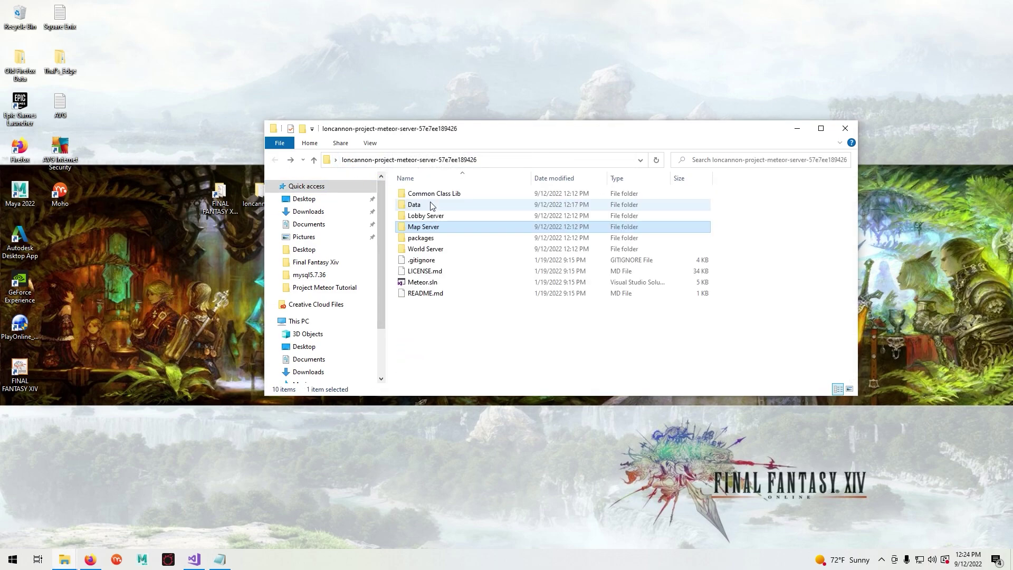
left_click(428, 207)
left_click(418, 267)
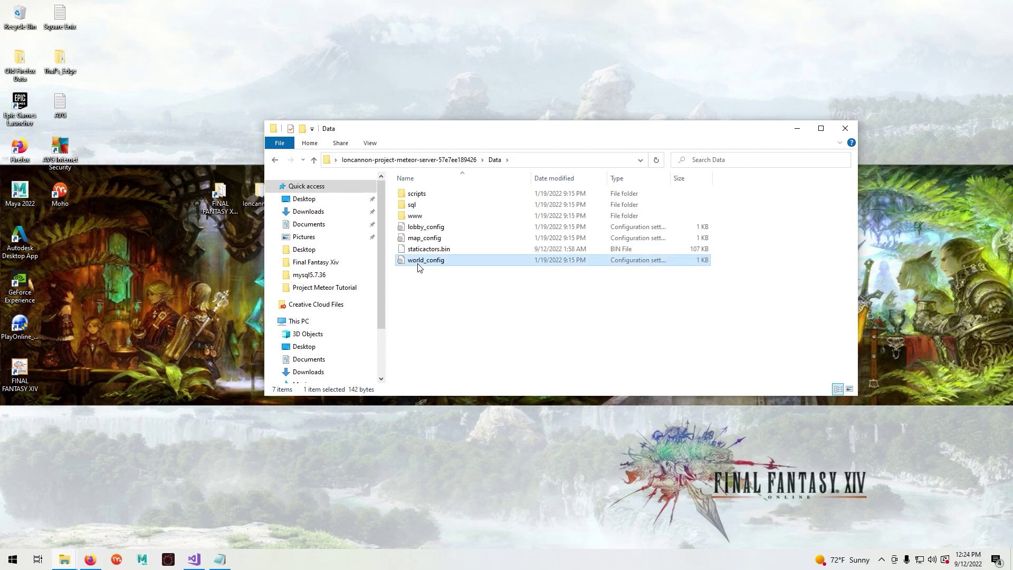
- Copy world_config from Data and paste it over the existing file in World Server\bin\Debug
right_click(416, 262)
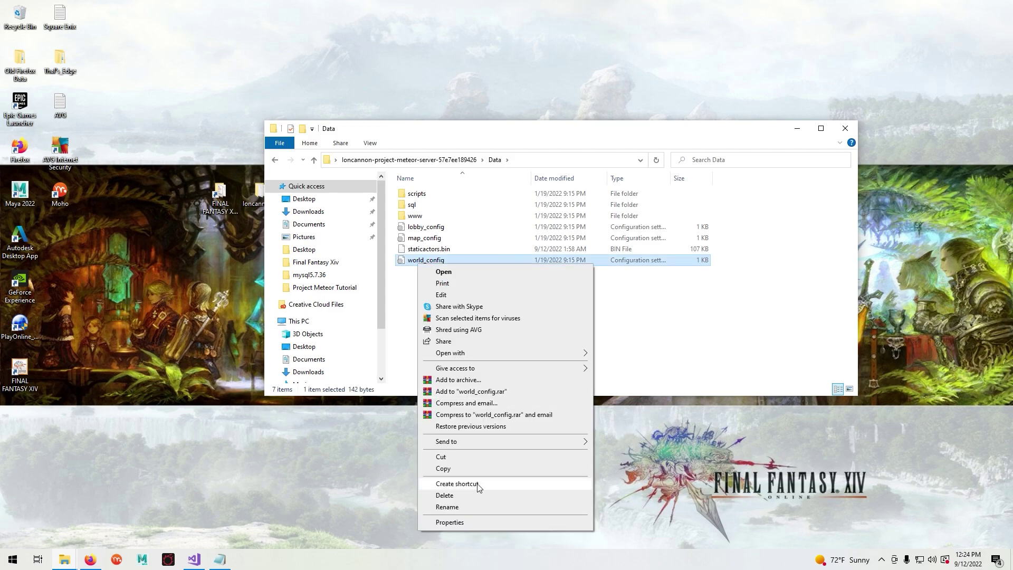
left_click(445, 469)
left_click(275, 163)
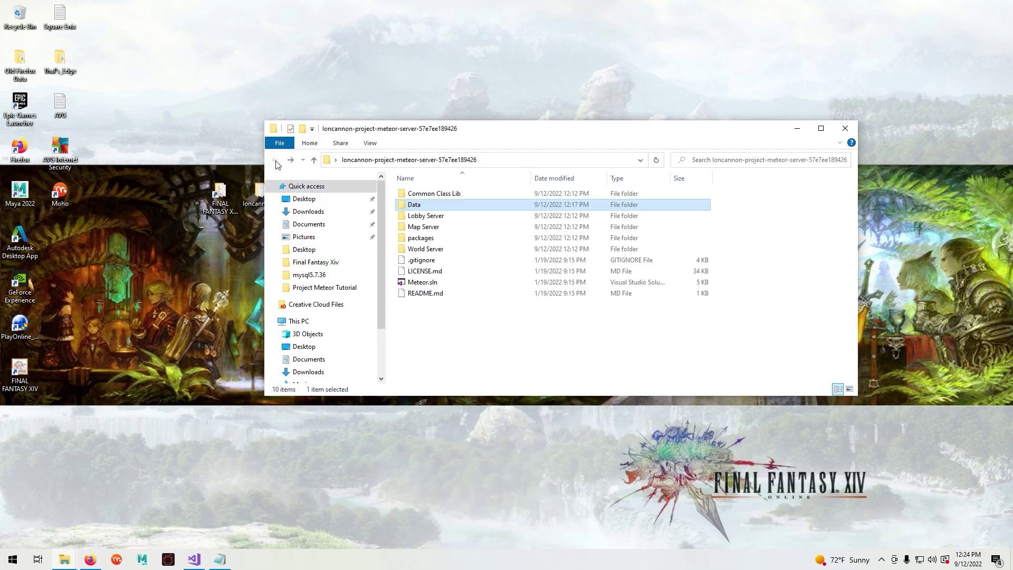
double_click(427, 248)
double_click(412, 205)
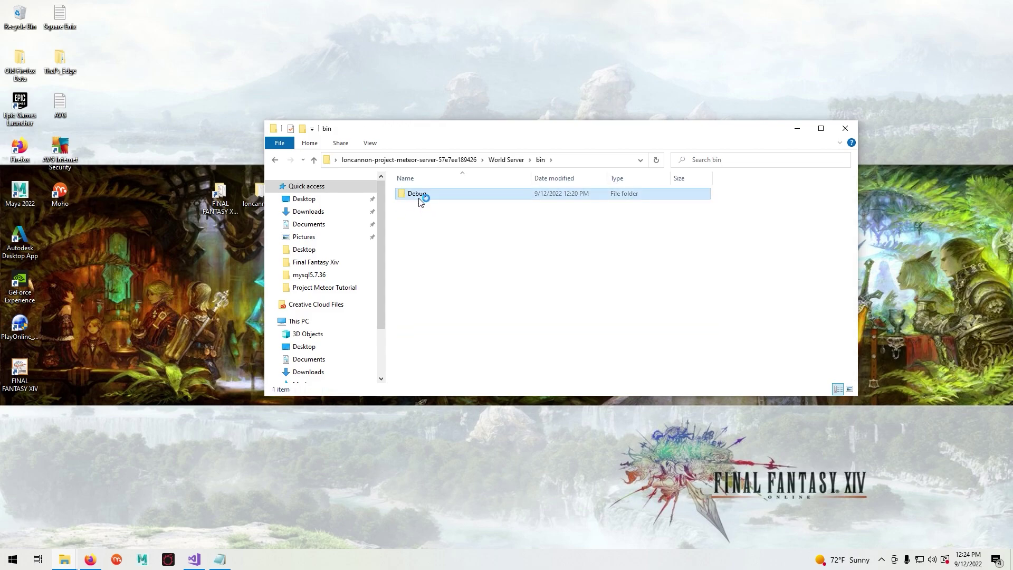
double_click(415, 194)
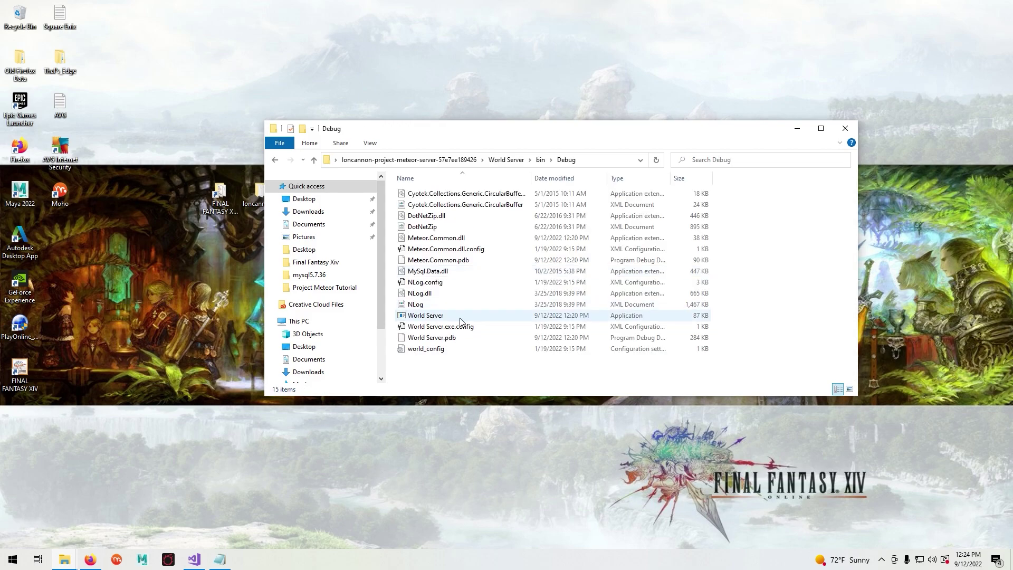
right_click(393, 262)
left_click(426, 330)
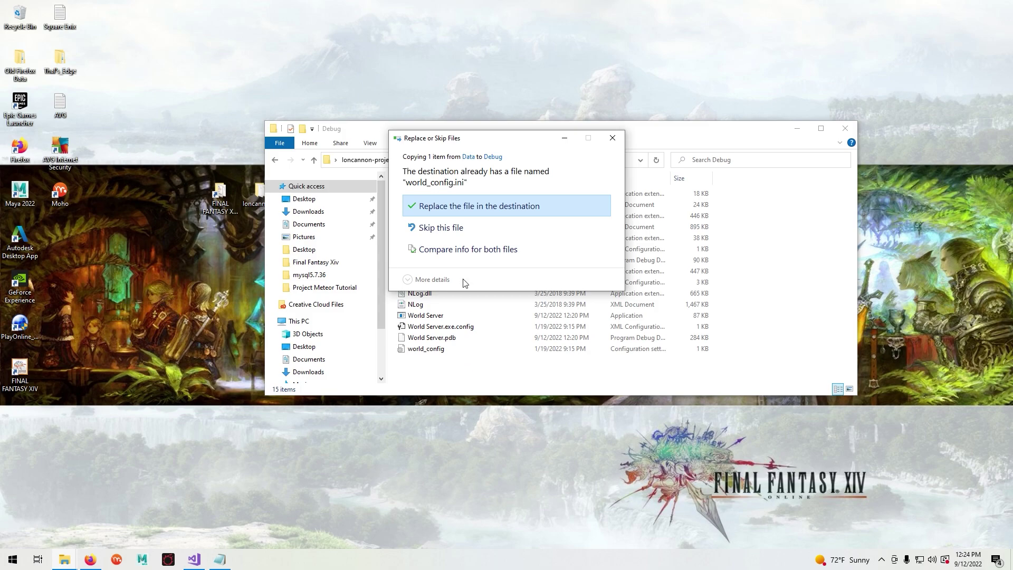
left_click(478, 210)
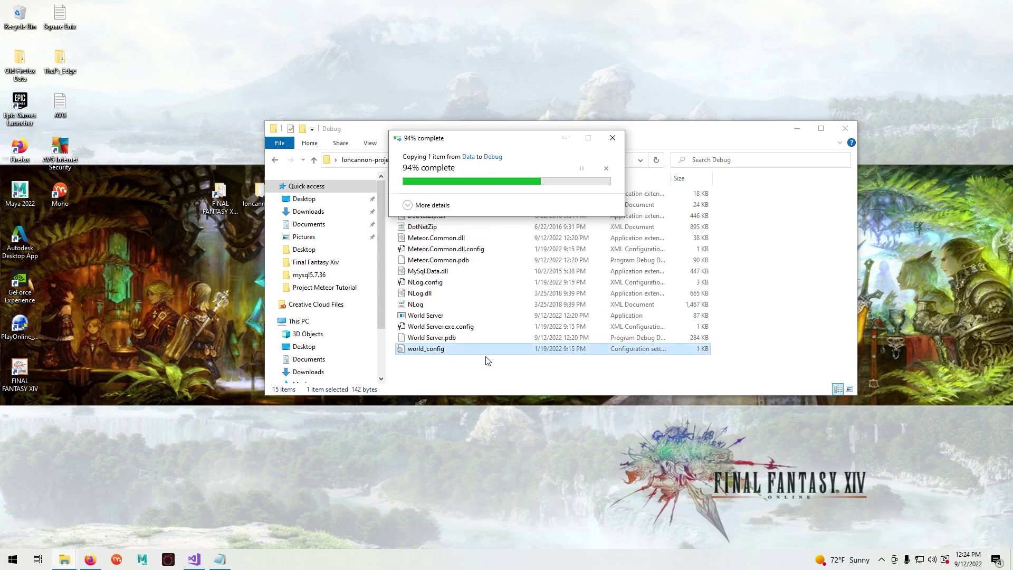
left_click(484, 371)
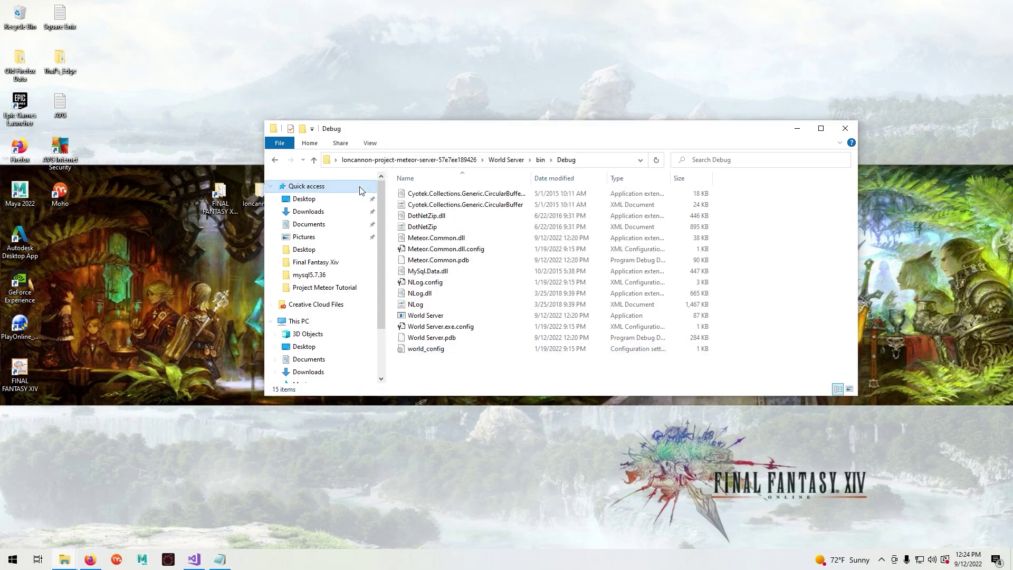
left_click(276, 160)
left_click(276, 160)
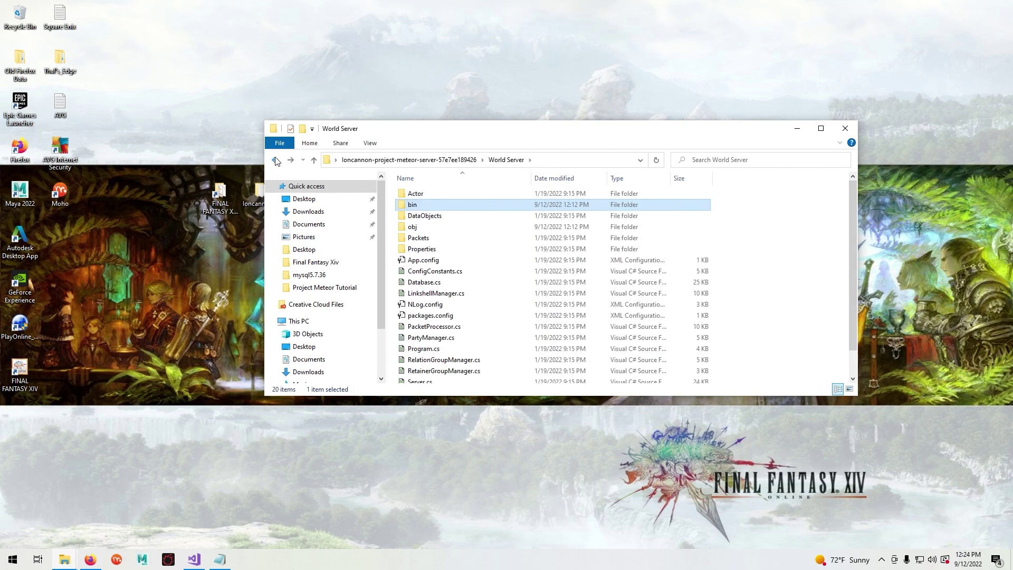
- Copy staticactors.bin from Data and paste it into Map Server\bin\Debug
left_click(276, 160)
double_click(433, 207)
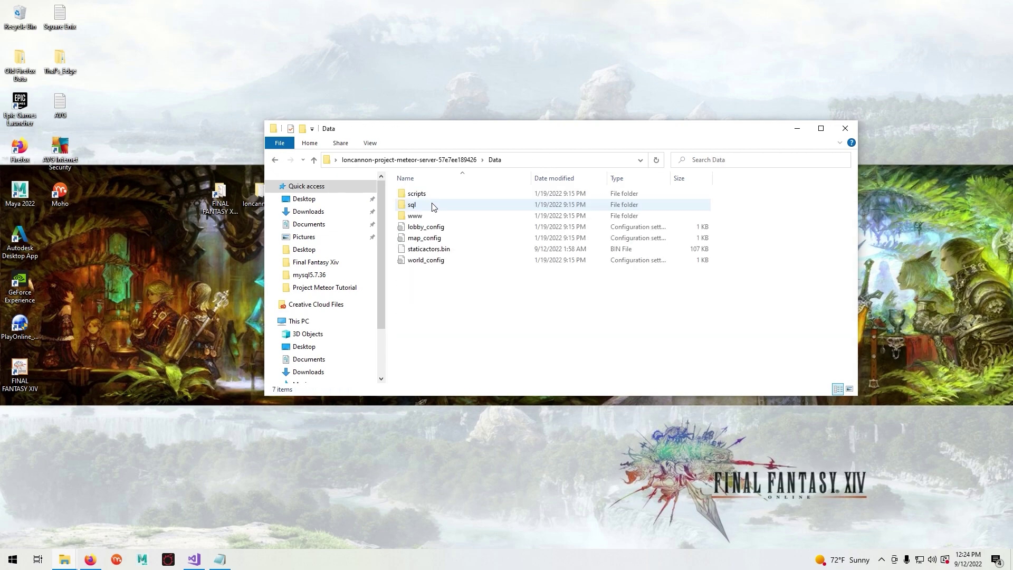
left_click(426, 253)
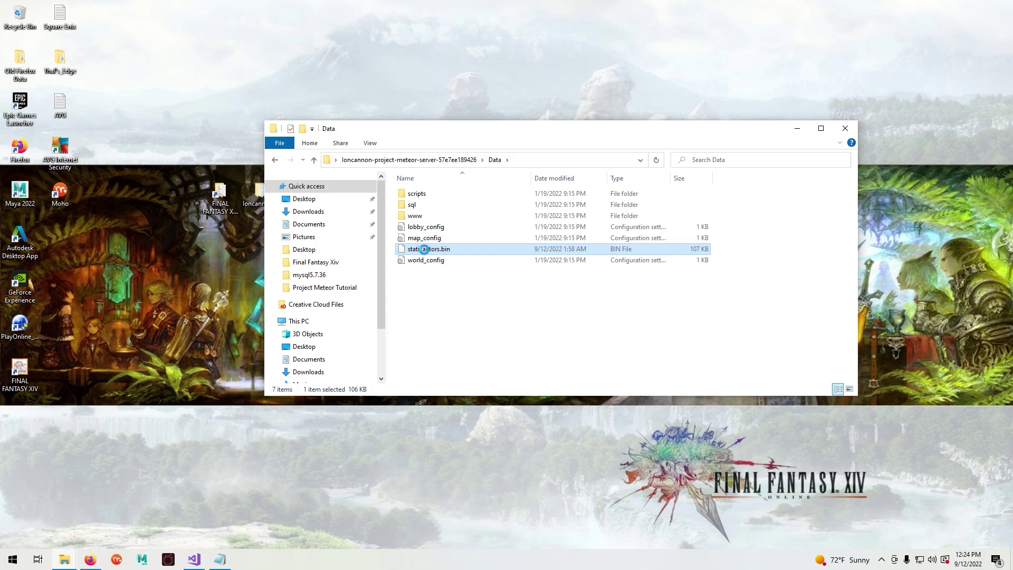
right_click(427, 253)
left_click(457, 424)
left_click(275, 159)
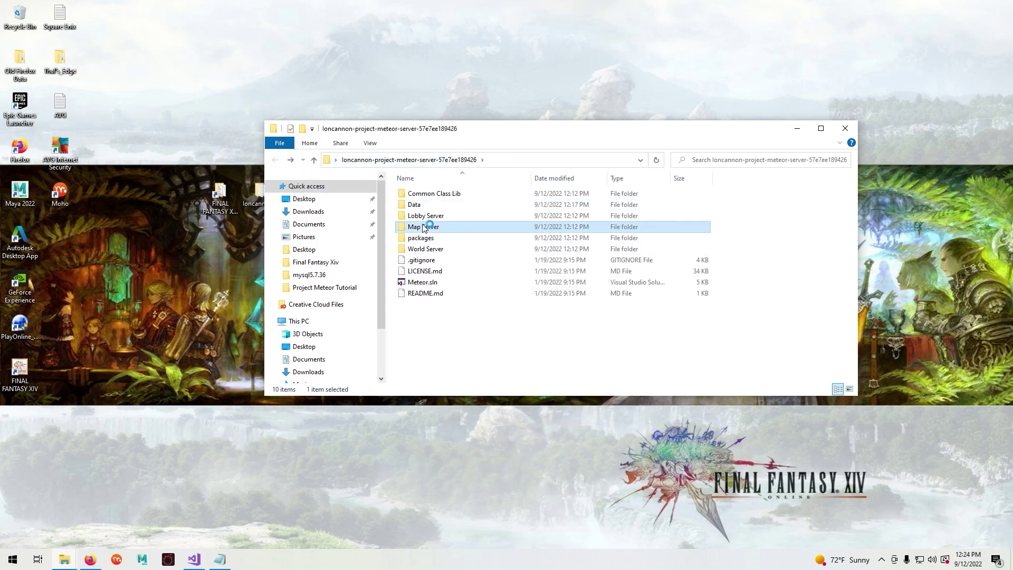
double_click(433, 227)
double_click(432, 205)
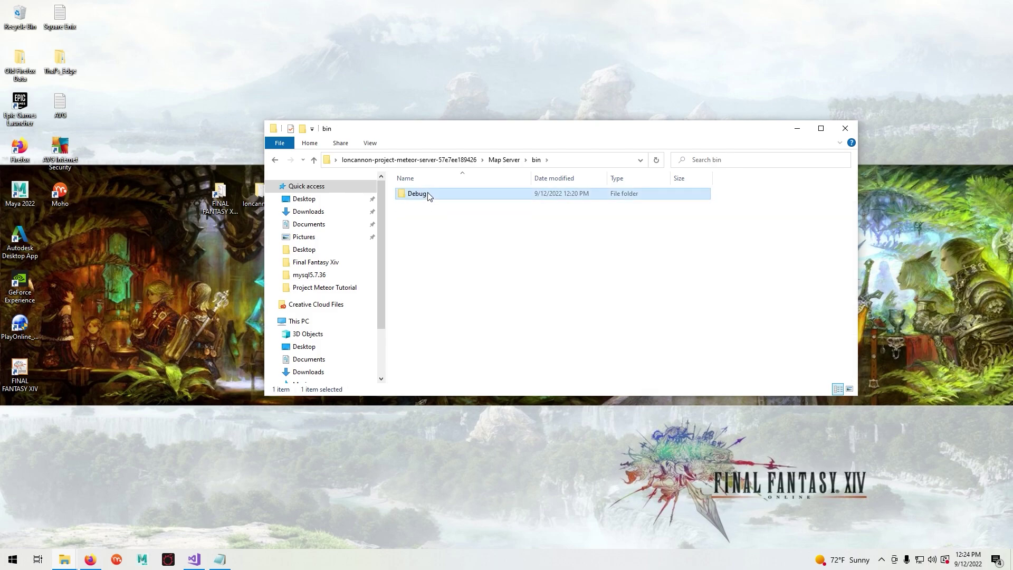
double_click(430, 193)
right_click(395, 253)
left_click(393, 325)
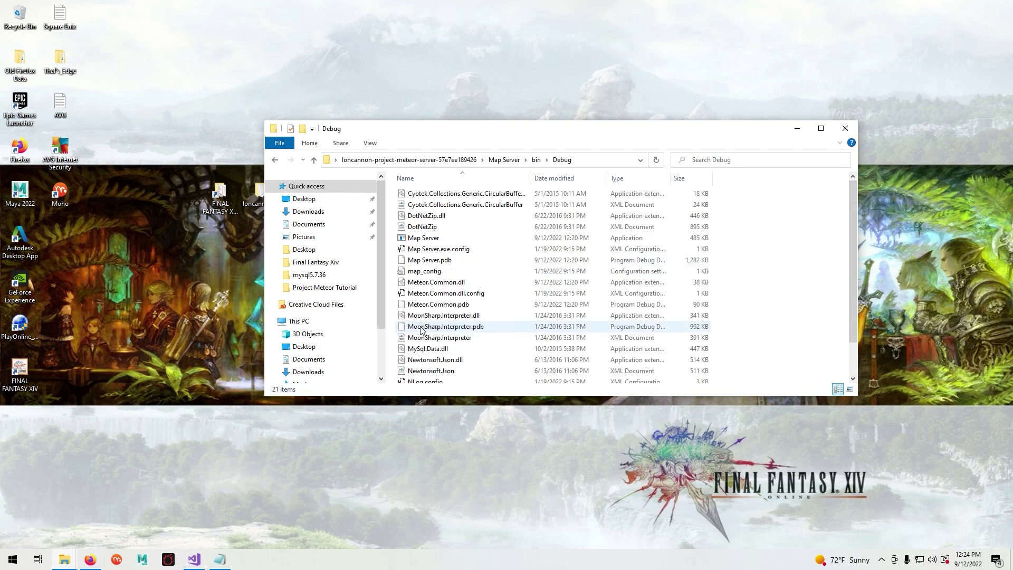
left_click(394, 325)
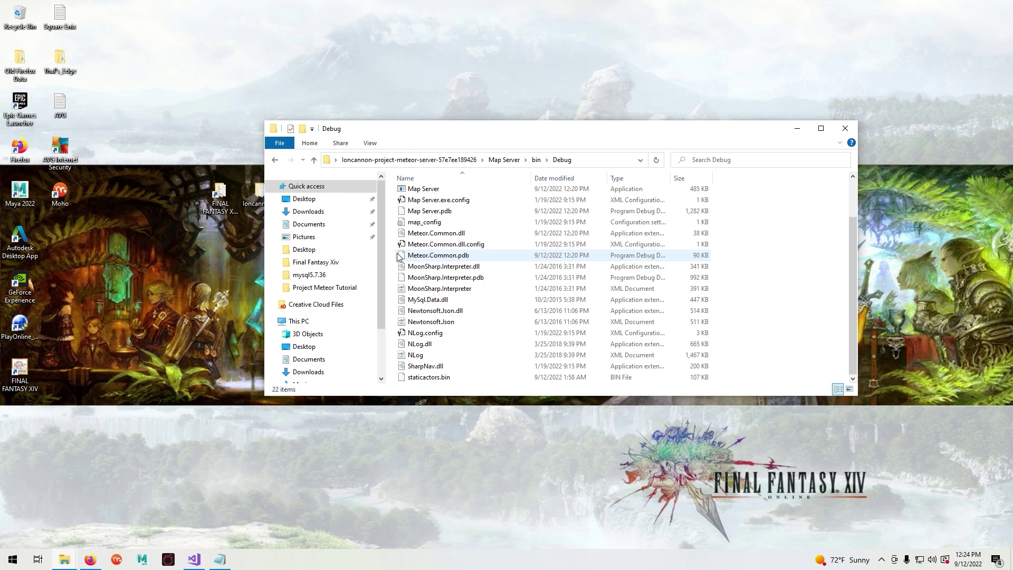
- Go back to the Data folder and copy the scripts folder
left_click(275, 163)
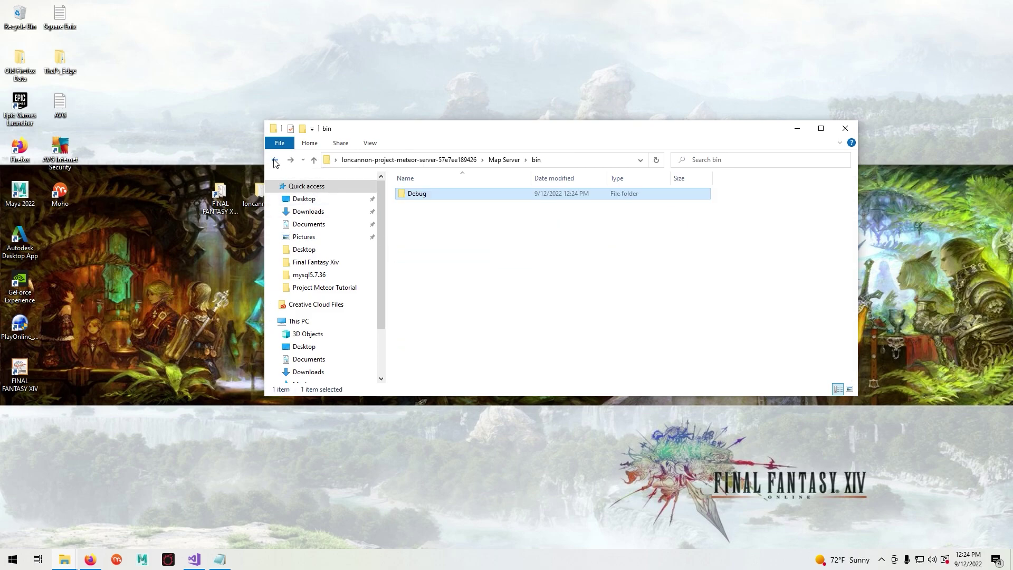
left_click(275, 163)
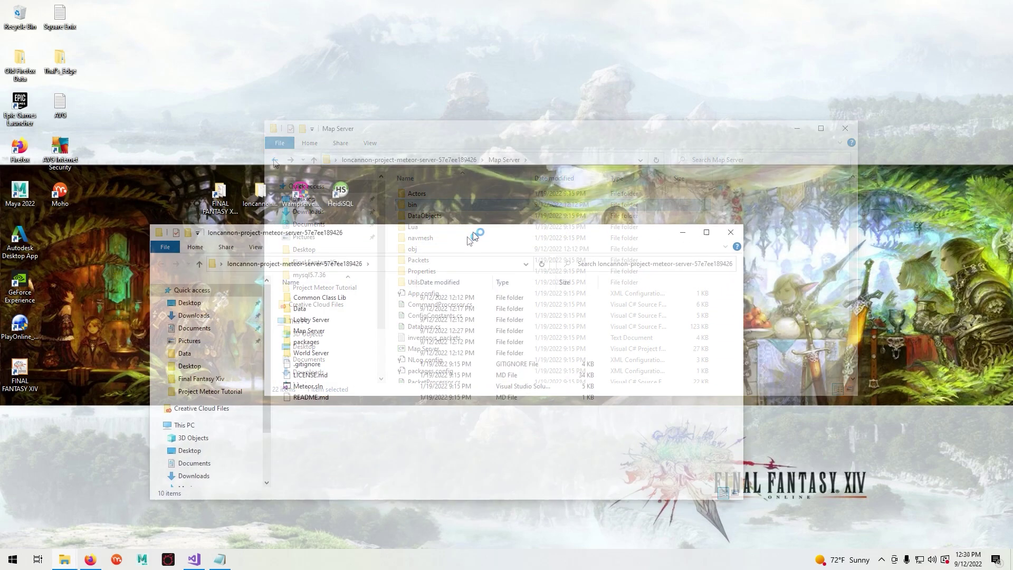
left_click_drag(471, 239, 571, 191)
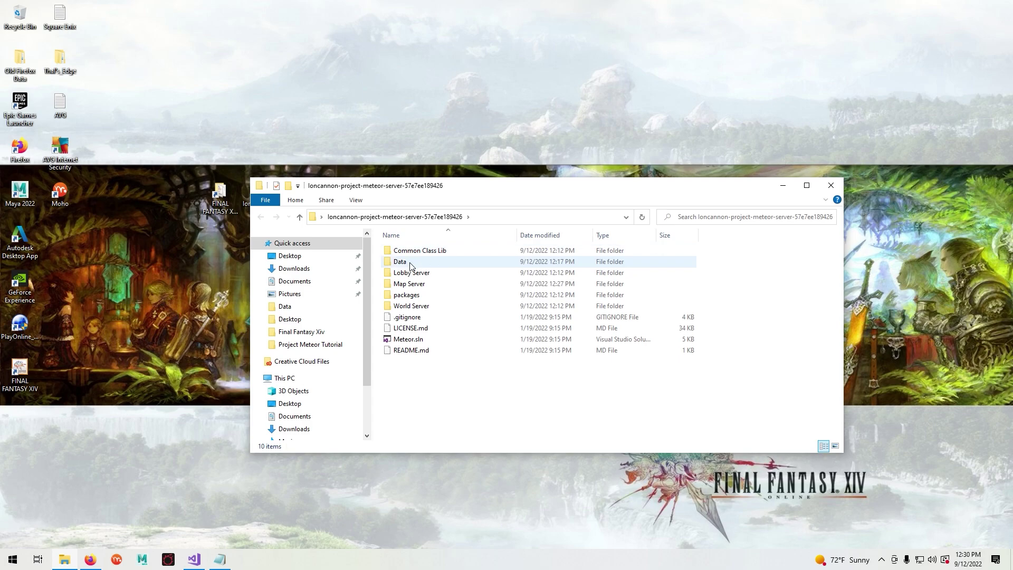
double_click(416, 260)
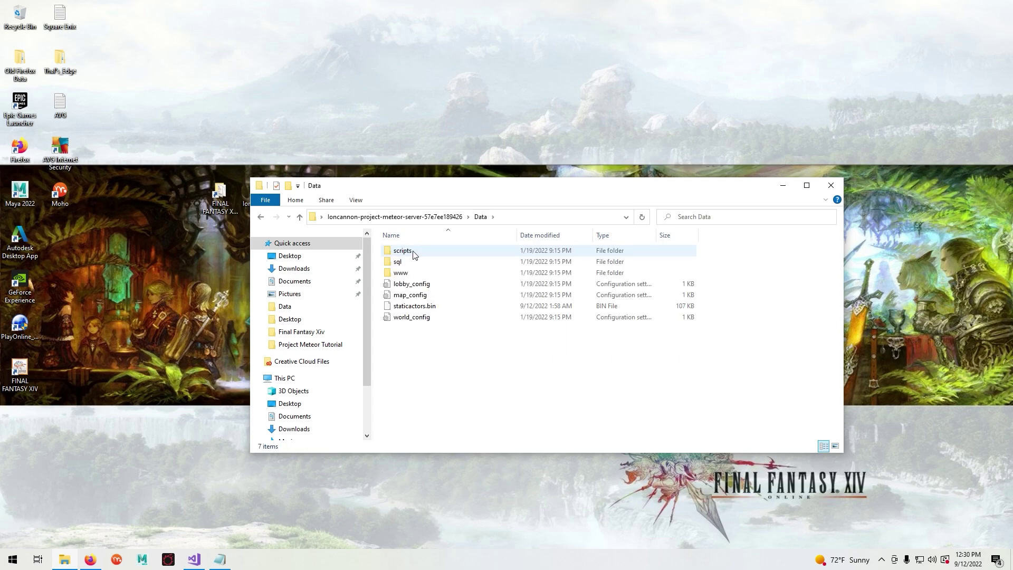
right_click(404, 253)
left_click(405, 252)
right_click(405, 255)
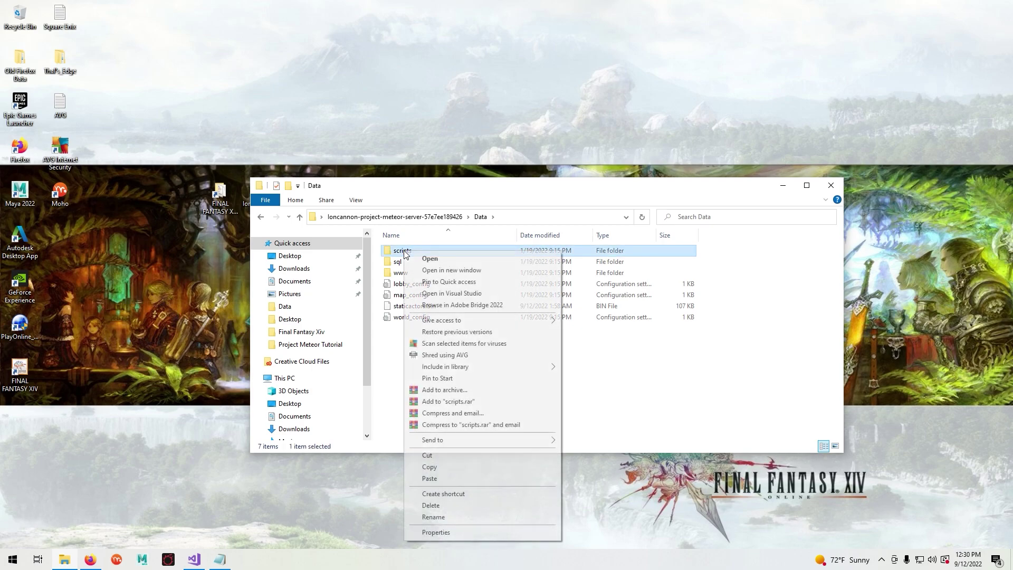
left_click(428, 467)
- Paste the scripts folder into Map Server\bin\Debug
left_click(260, 217)
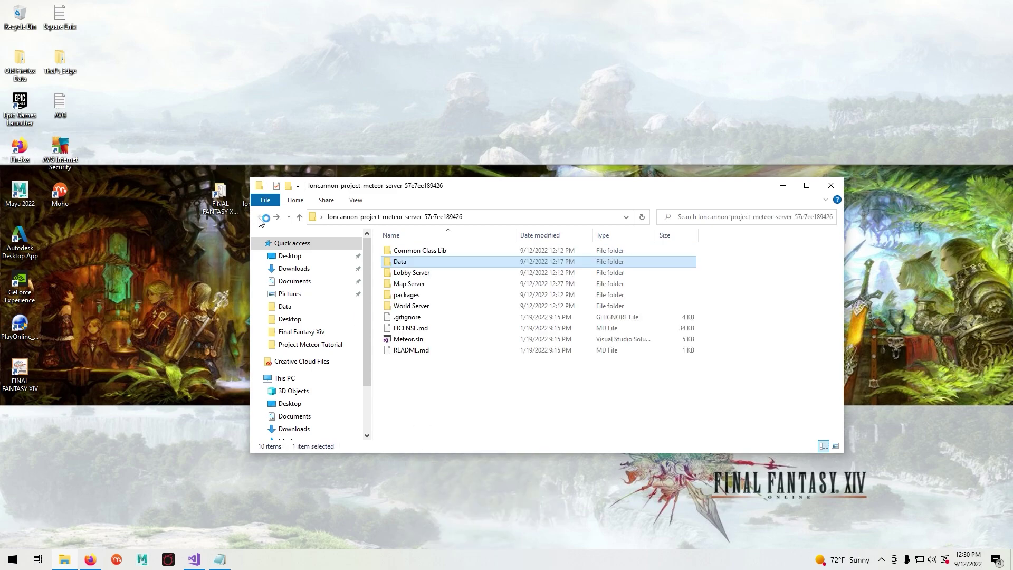
double_click(431, 285)
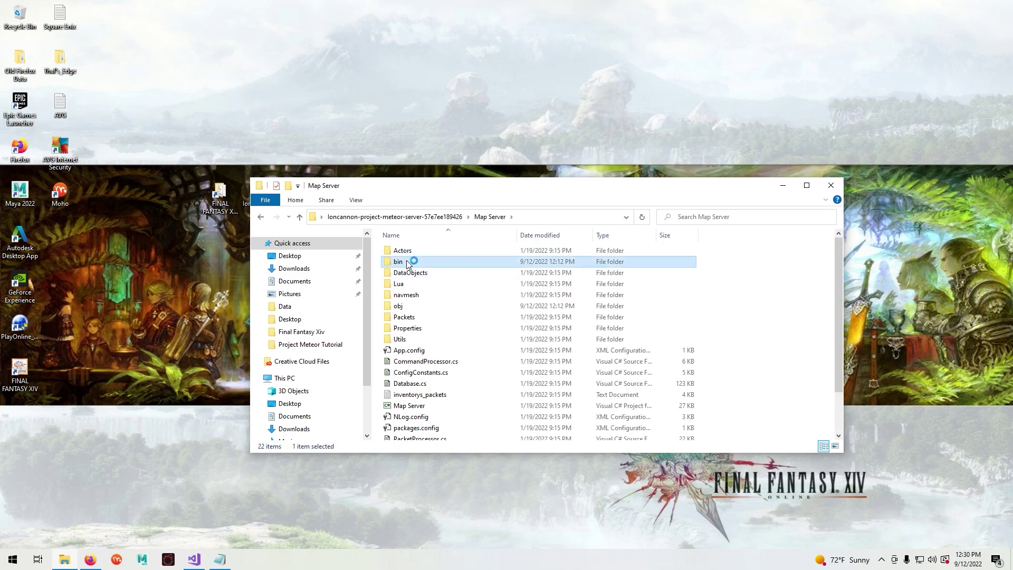
double_click(411, 261)
double_click(405, 252)
right_click(378, 262)
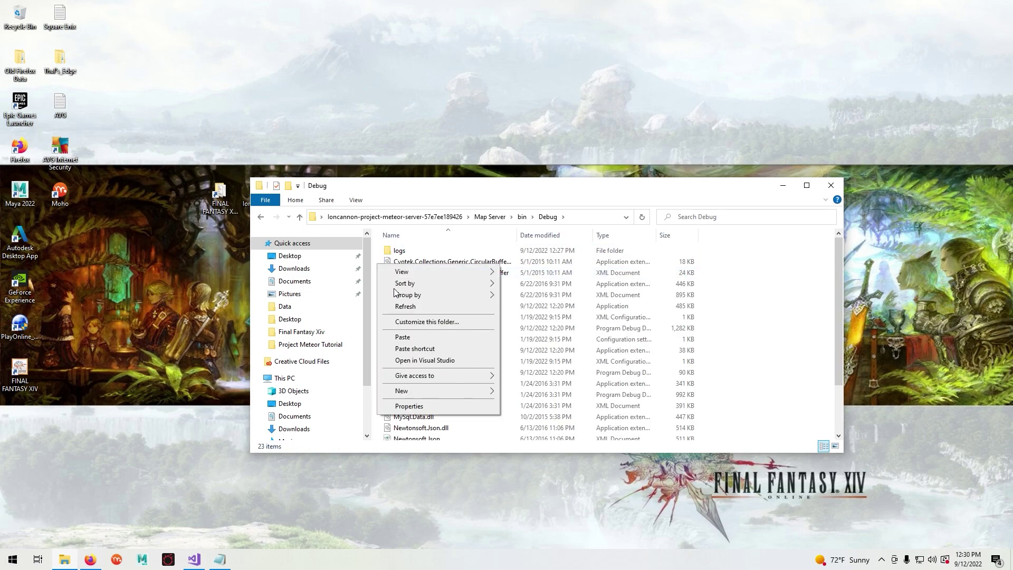
left_click(412, 336)
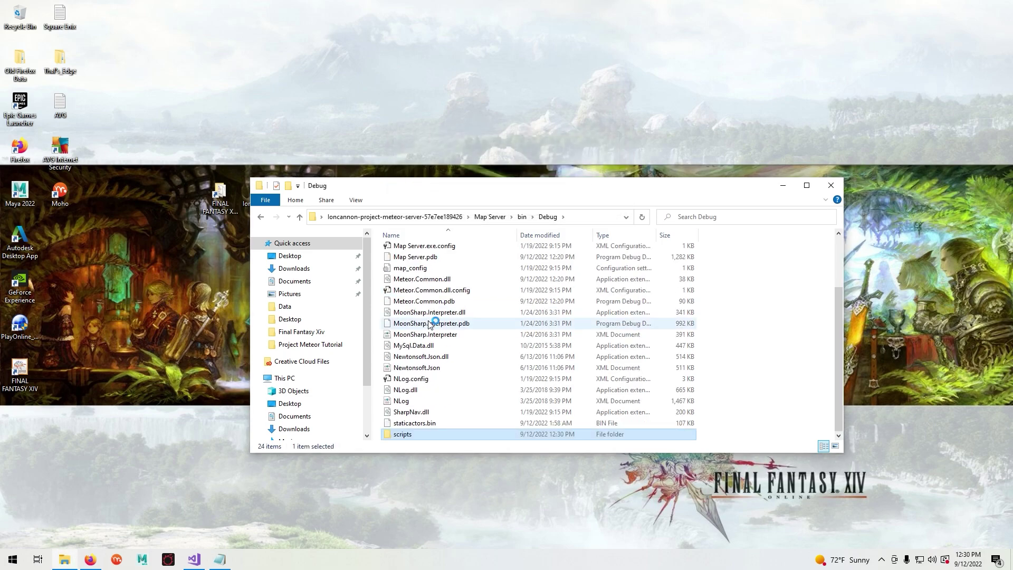
left_click(374, 292)
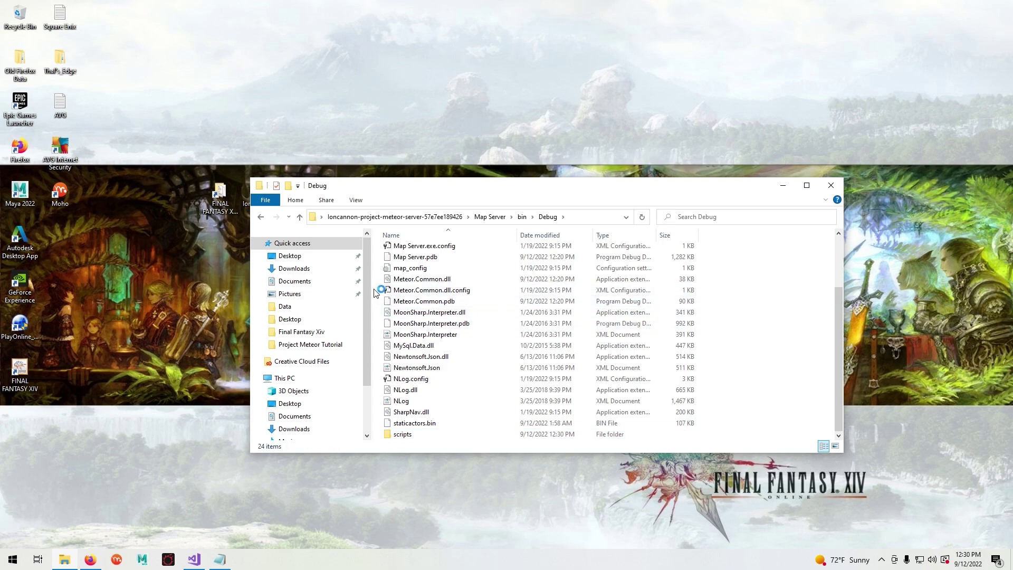
- Launch the Lobby Server from Lobby Server\bin\Debug and minimize its console
left_click(784, 186)
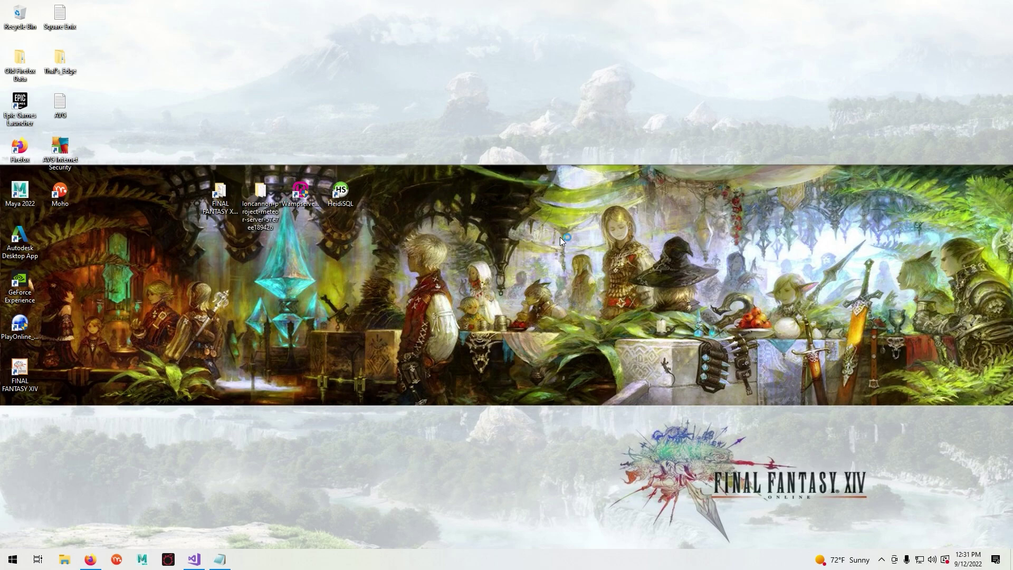
double_click(268, 215)
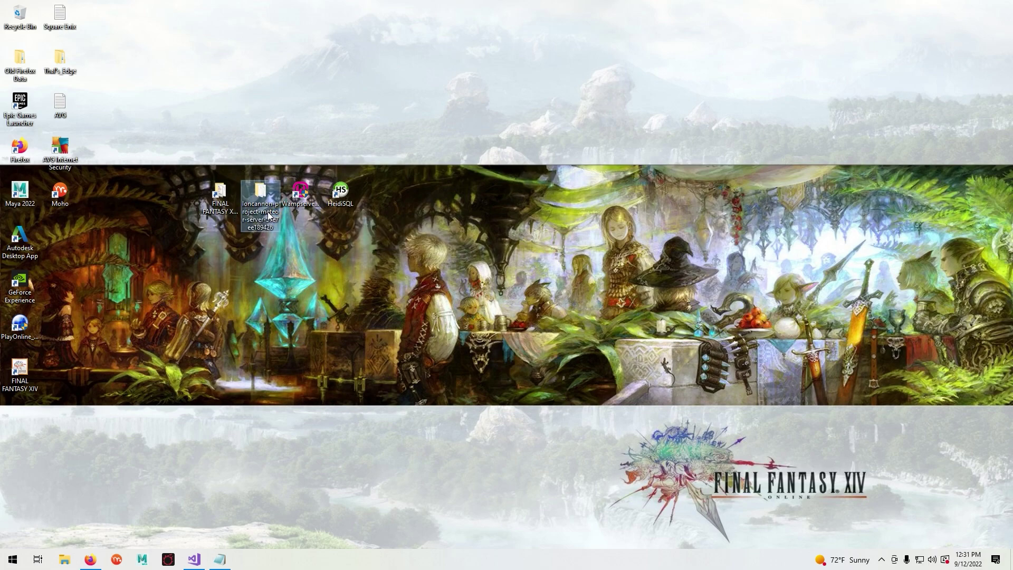
double_click(412, 272)
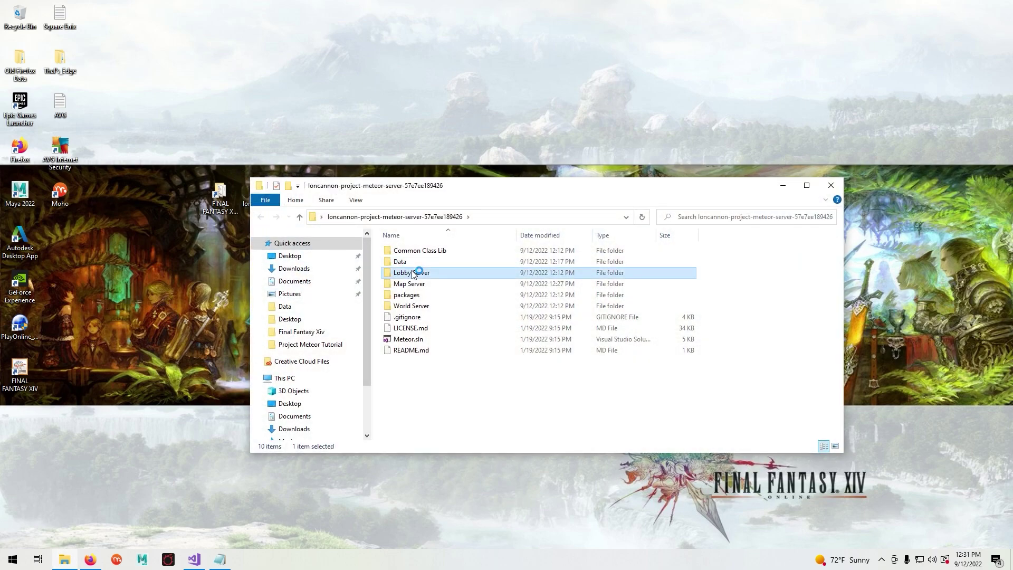
double_click(407, 252)
double_click(406, 251)
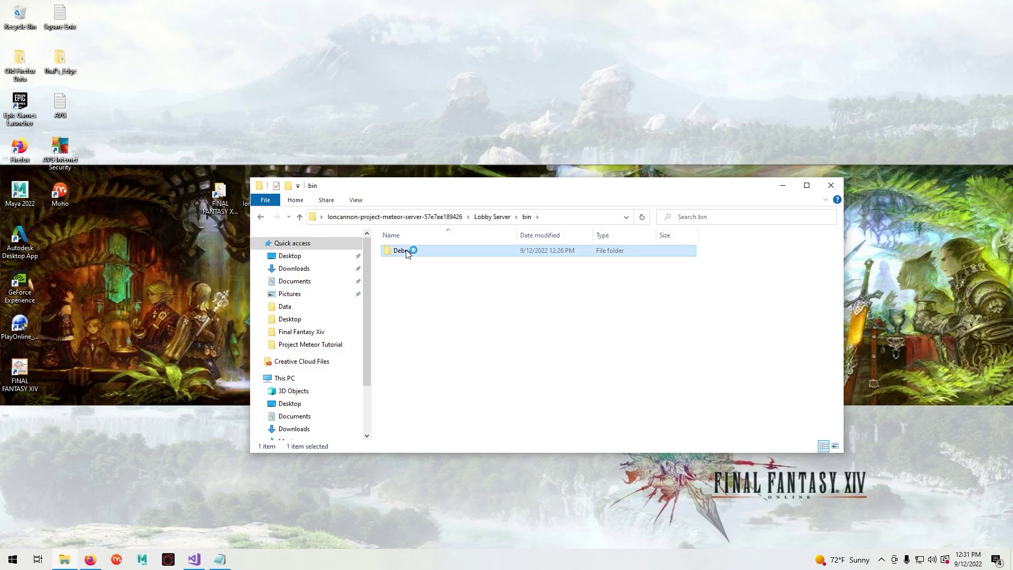
double_click(434, 306)
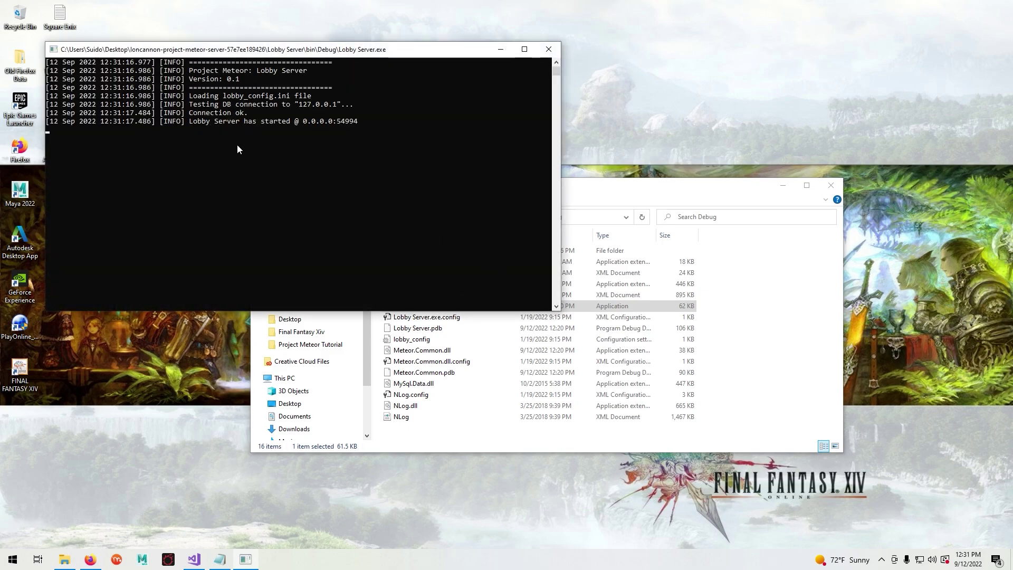
left_click(500, 50)
- Launch the Map Server from Map Server\bin\Debug and minimize its console
left_click(261, 218)
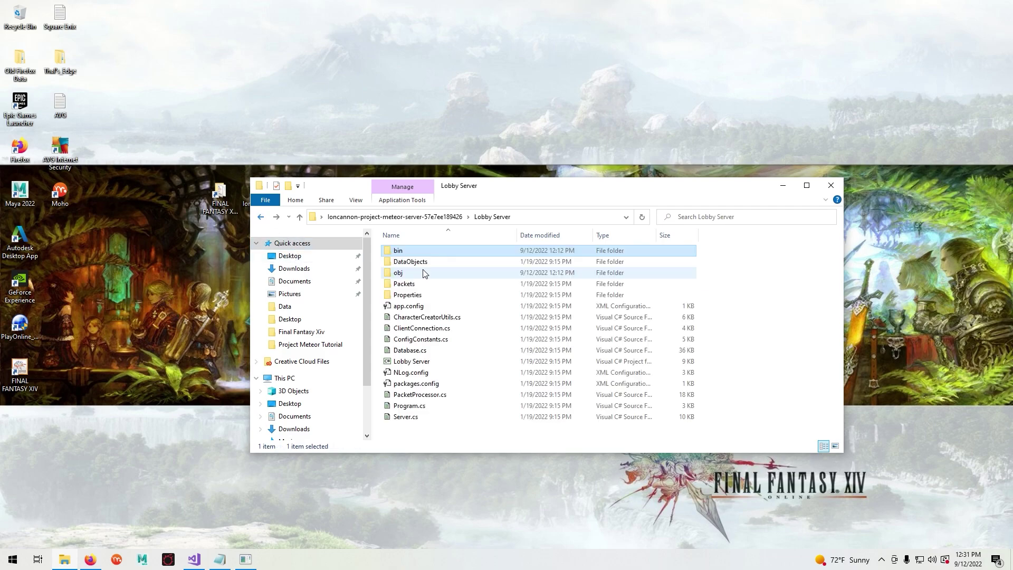
key("alt+Left")
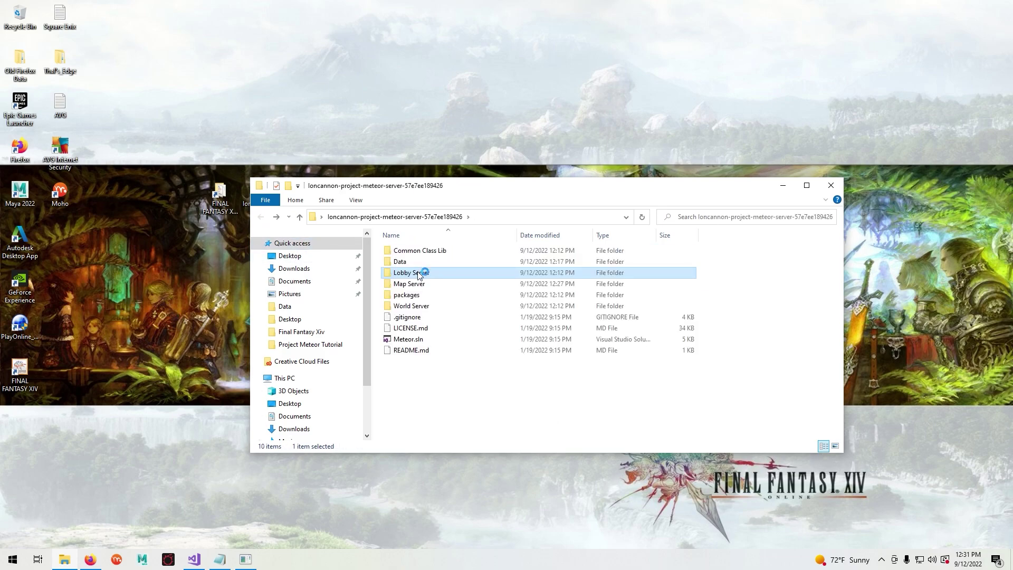
double_click(422, 283)
double_click(412, 260)
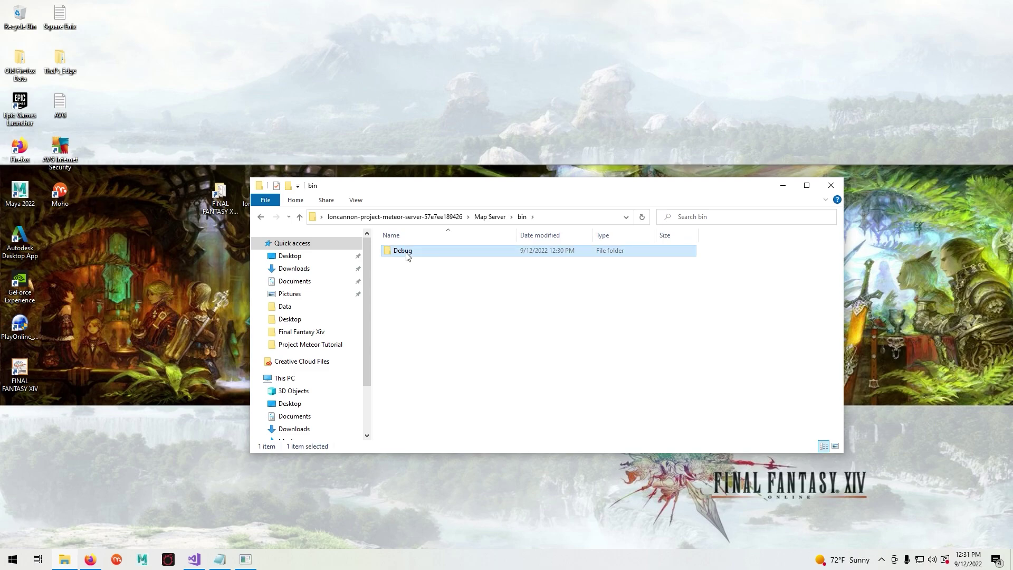
double_click(404, 250)
double_click(419, 317)
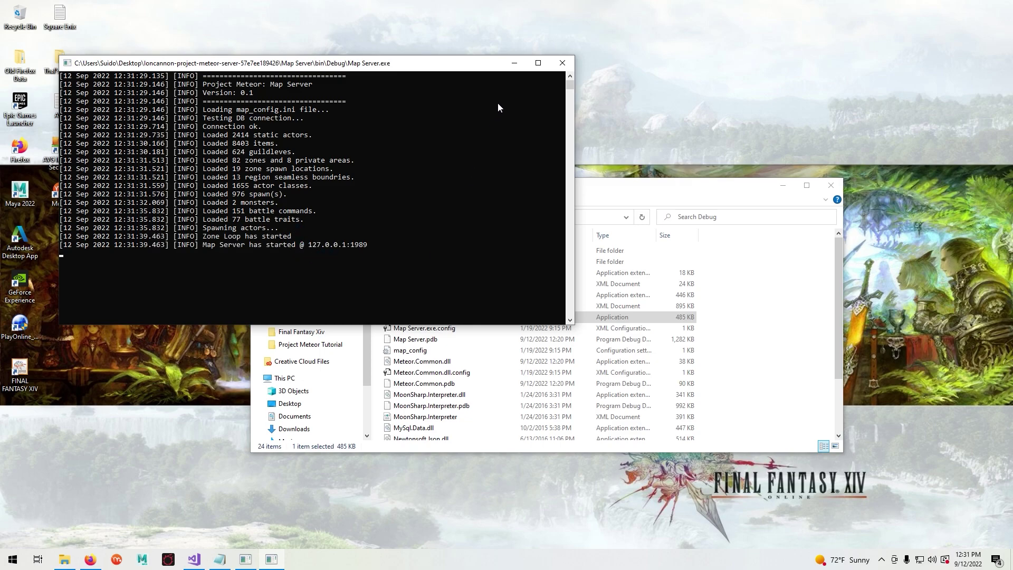
left_click(511, 63)
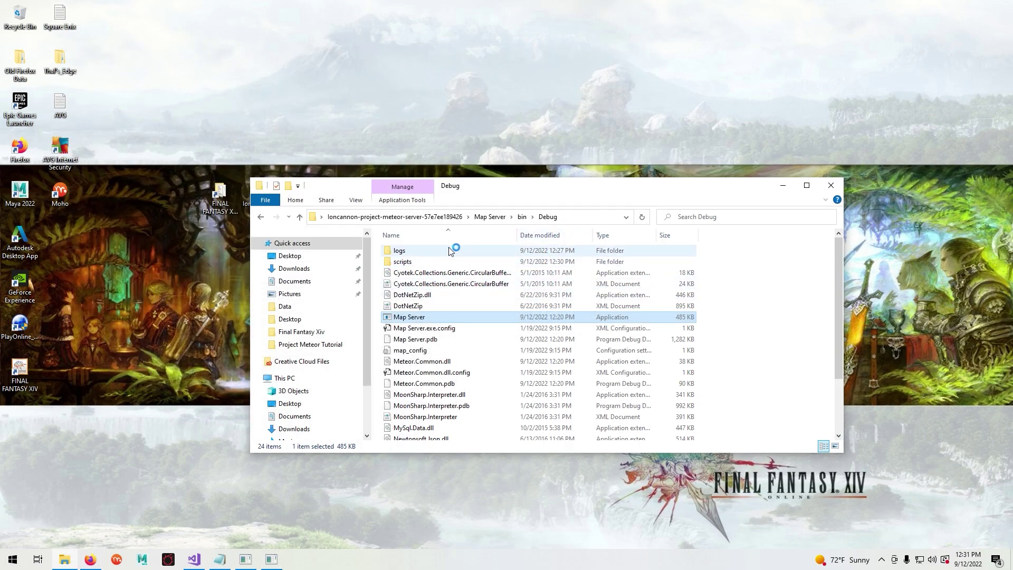
- Launch the World Server from World Server\bin\Debug and minimize its console
left_click(436, 219)
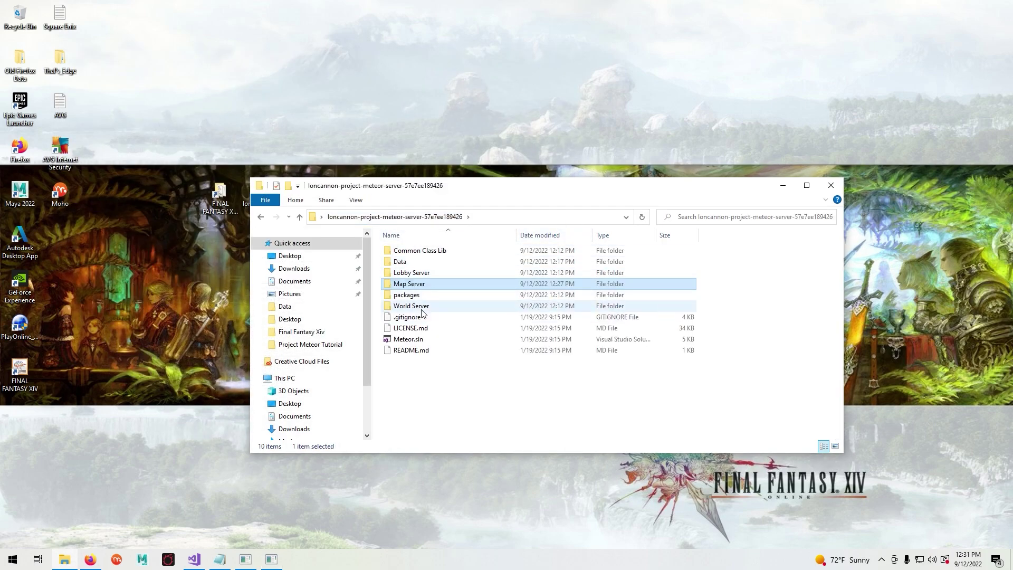
double_click(420, 306)
double_click(412, 262)
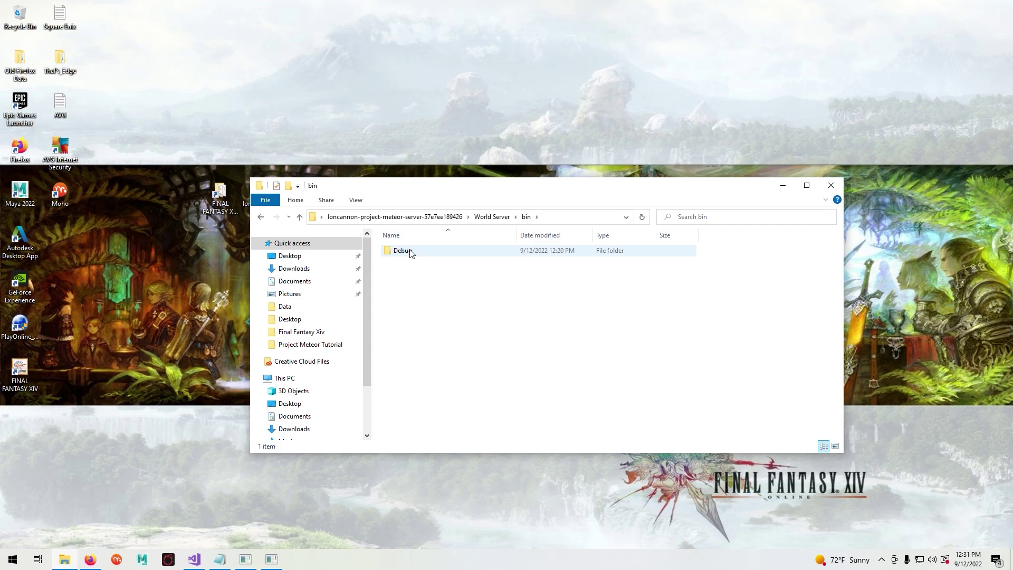
double_click(407, 251)
double_click(411, 372)
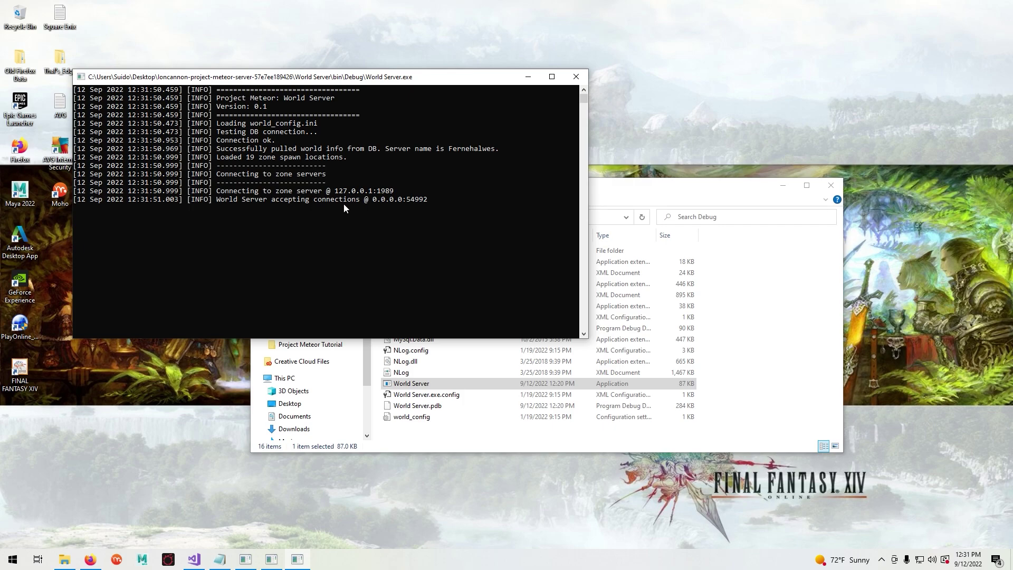
left_click(529, 77)
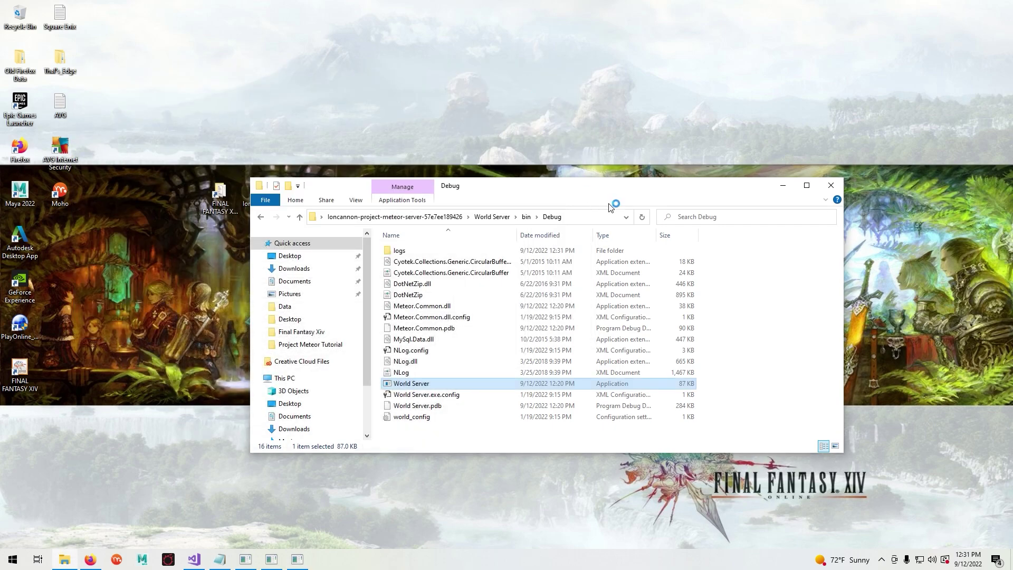
left_click_drag(607, 190, 502, 131)
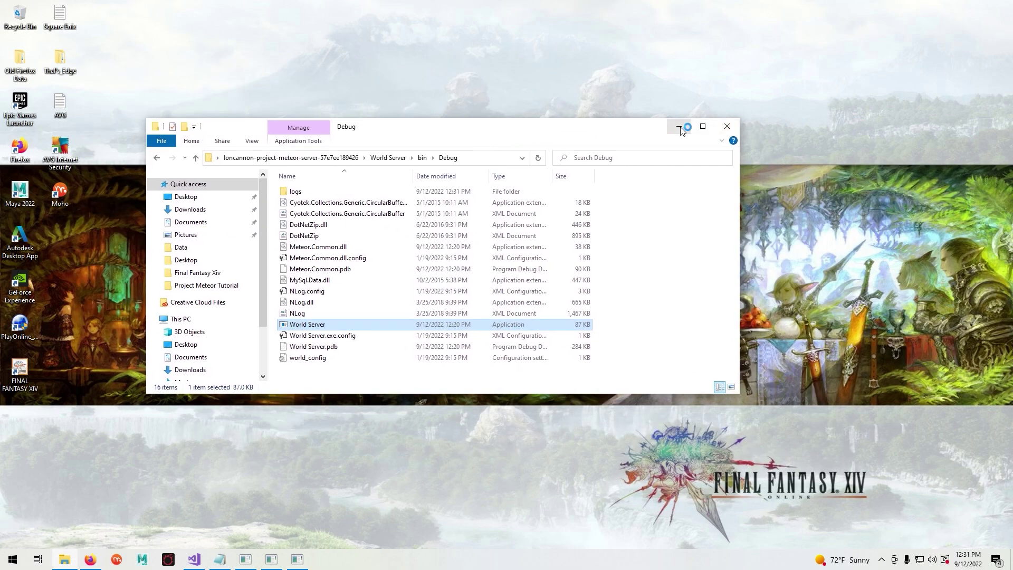
- Browse a new Explorer to C:\Program Files (x86)\Seventh Umbral Launcher and bring up the servers file's actions
left_click(684, 129)
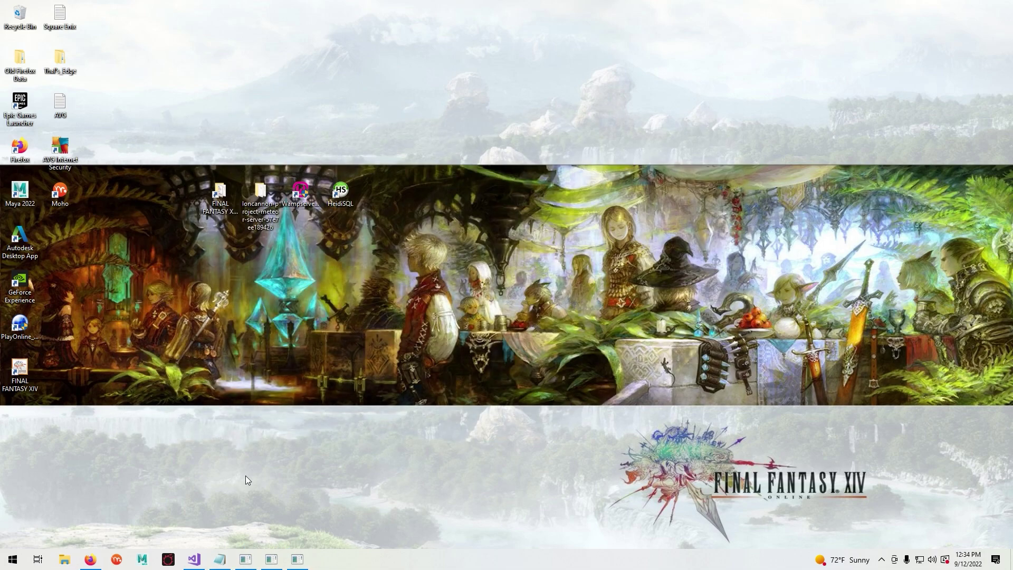
left_click(63, 559)
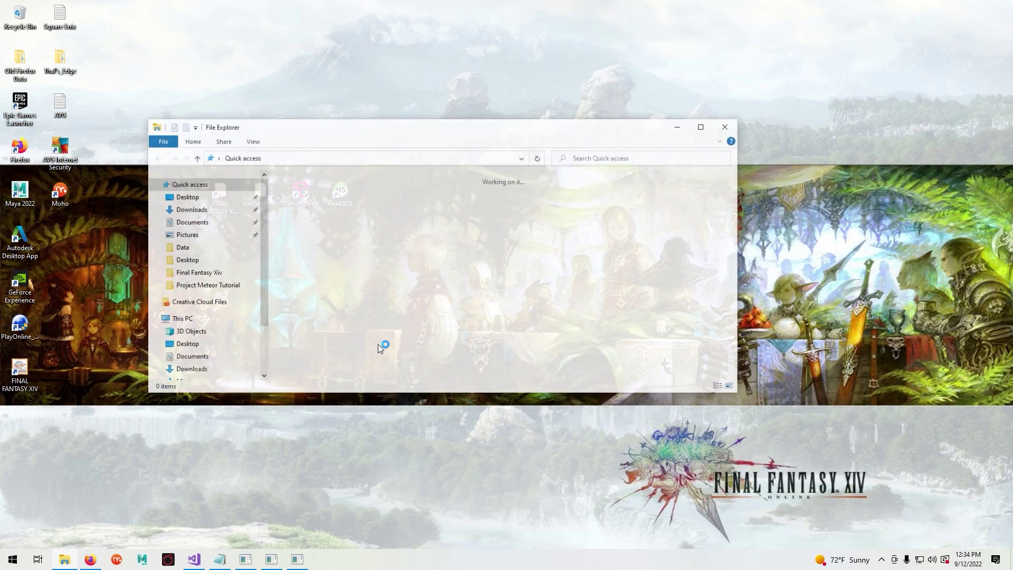
scroll(244, 305, "down", 2)
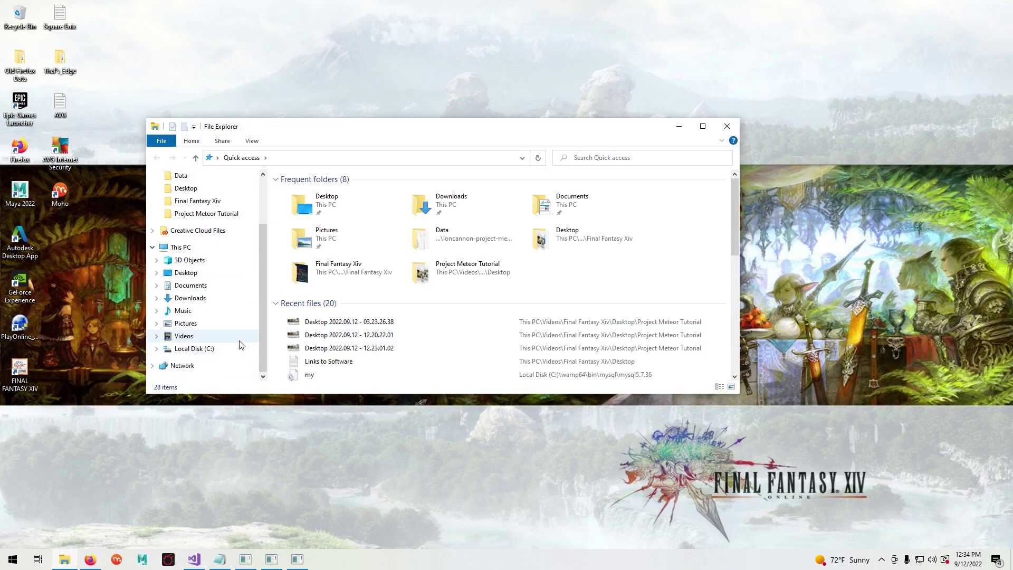
left_click(219, 350)
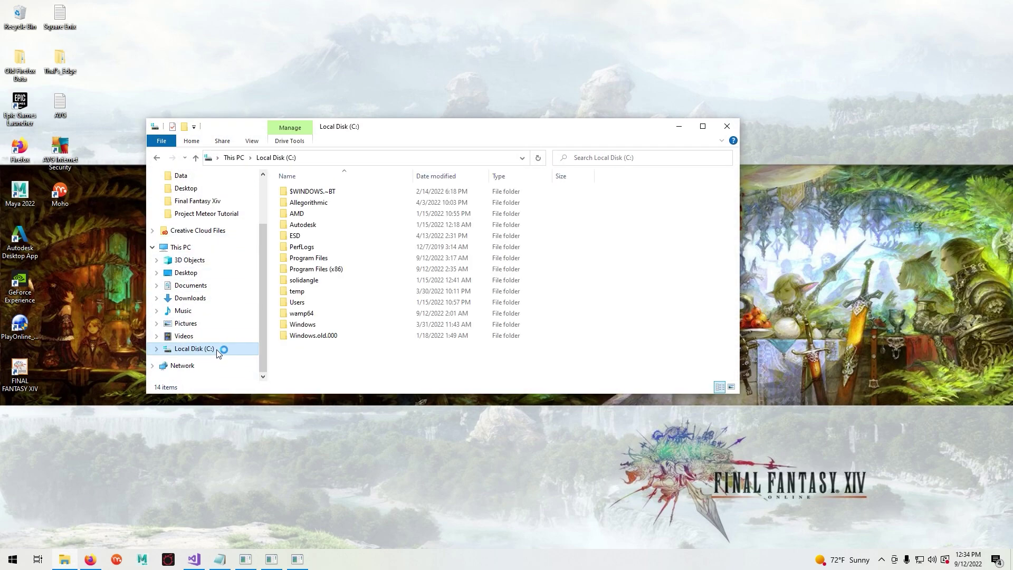
double_click(328, 269)
scroll(342, 272, "down", 3)
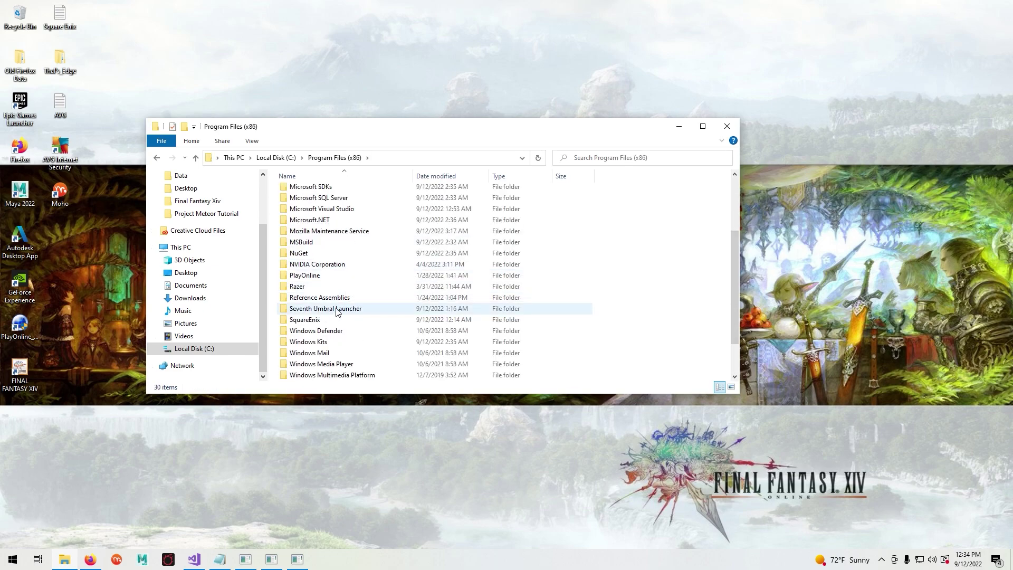
double_click(323, 309)
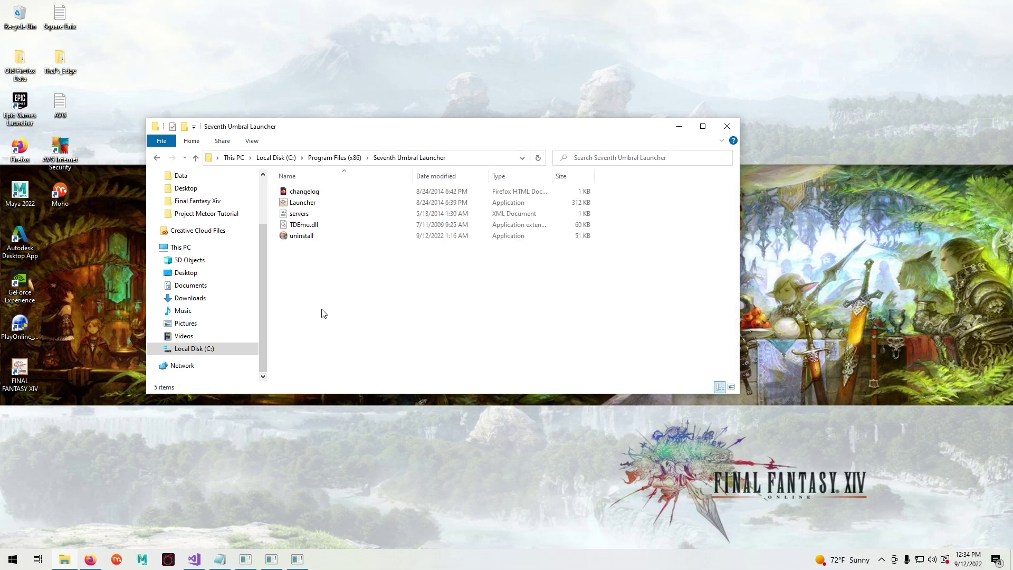
left_click(312, 215)
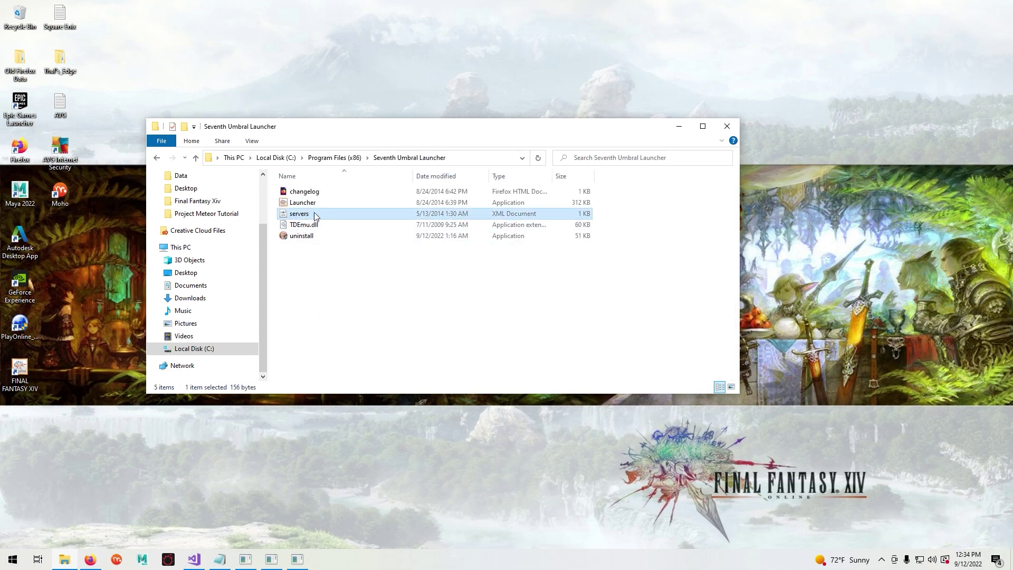
right_click(320, 216)
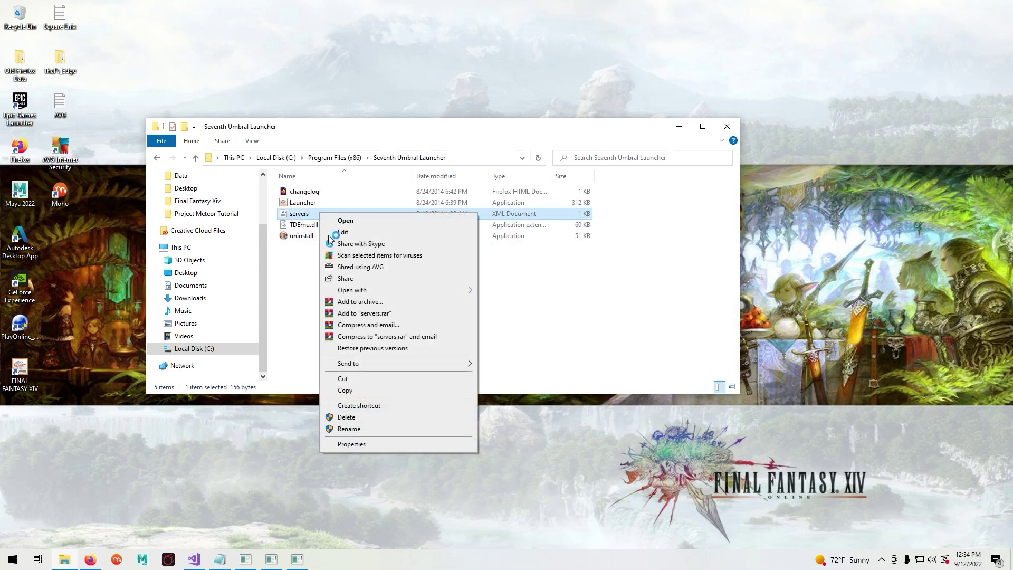
- Open the servers file in Notepad, maximize it, and add a blank line after the existing entry
mouse_move(357, 292)
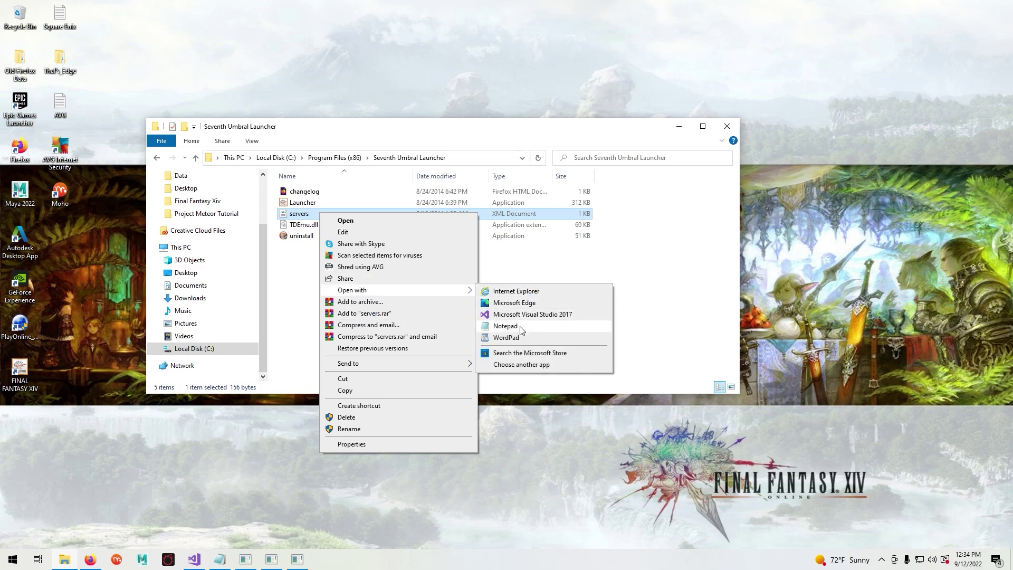
left_click(501, 324)
left_click(679, 129)
left_click_drag(478, 210, 447, 158)
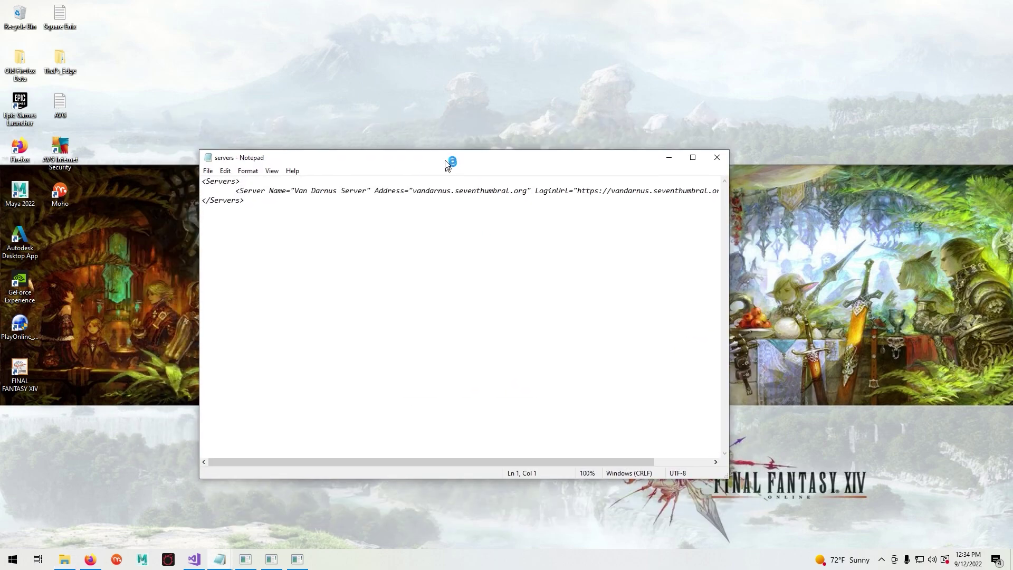
left_click(692, 153)
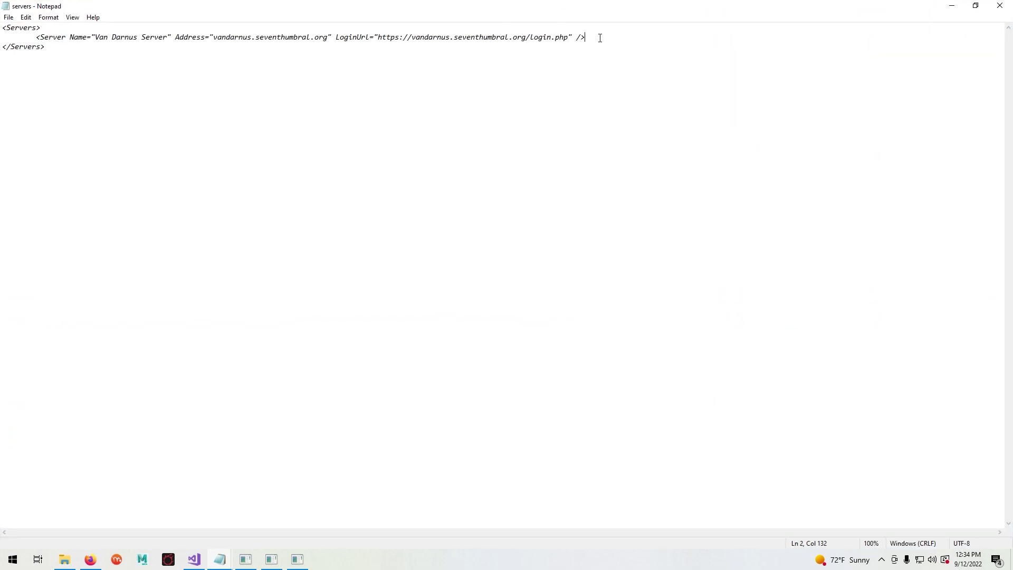
key("Return")
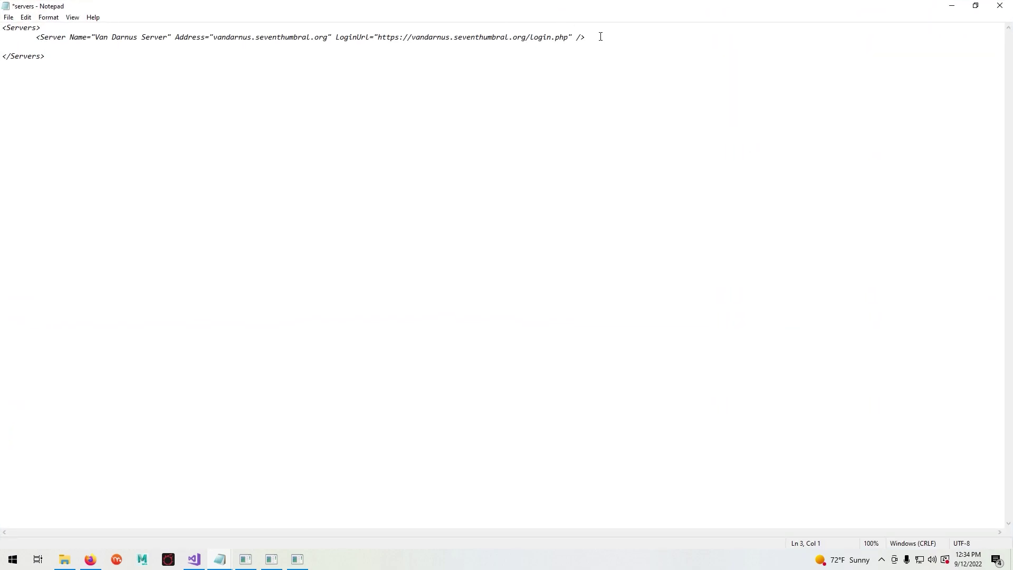
- Paste the Localhost 127.0.0.1 server line from the Links to Software notes, then choose Save
mouse_move(224, 563)
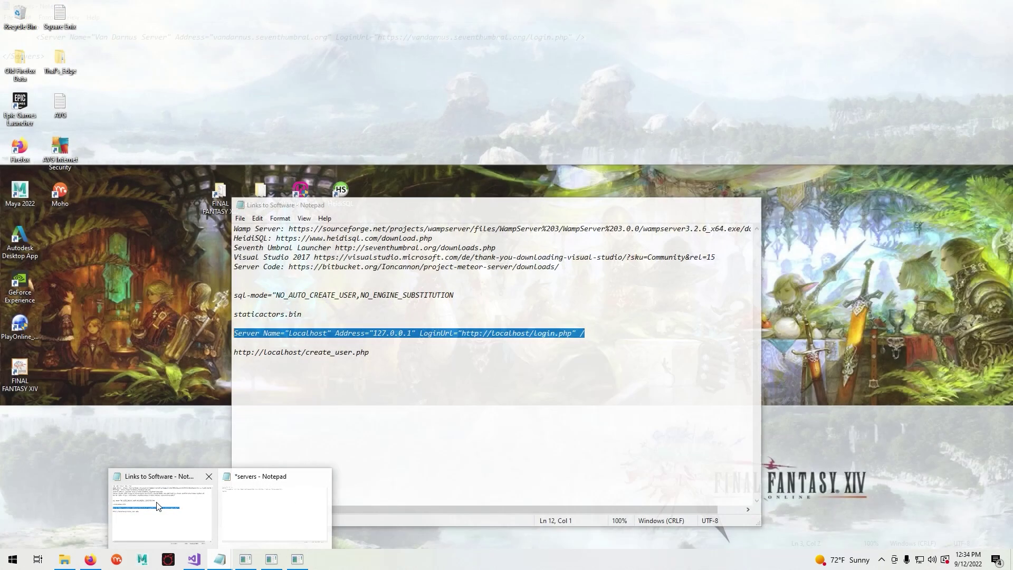
left_click(161, 504)
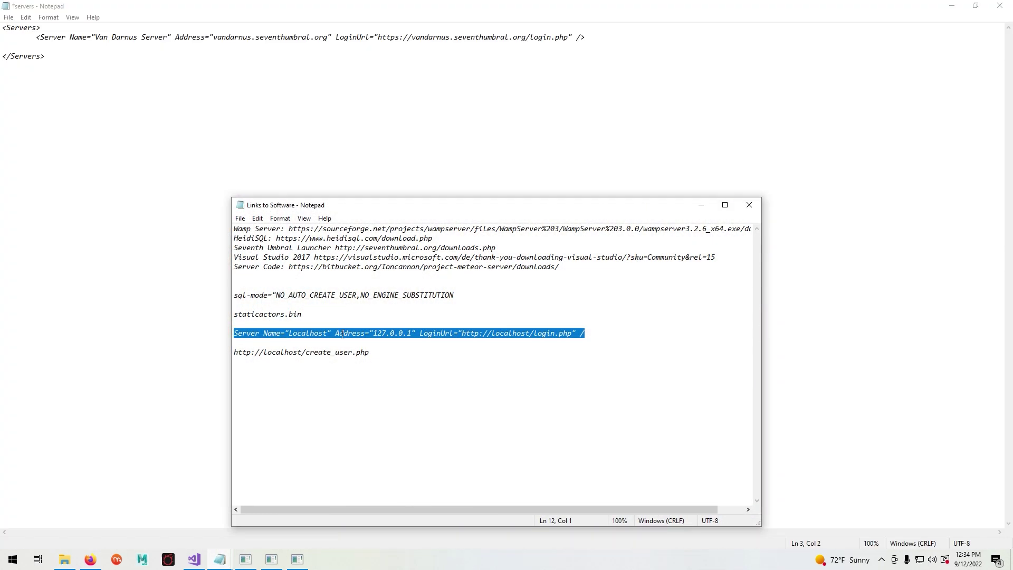
right_click(474, 329)
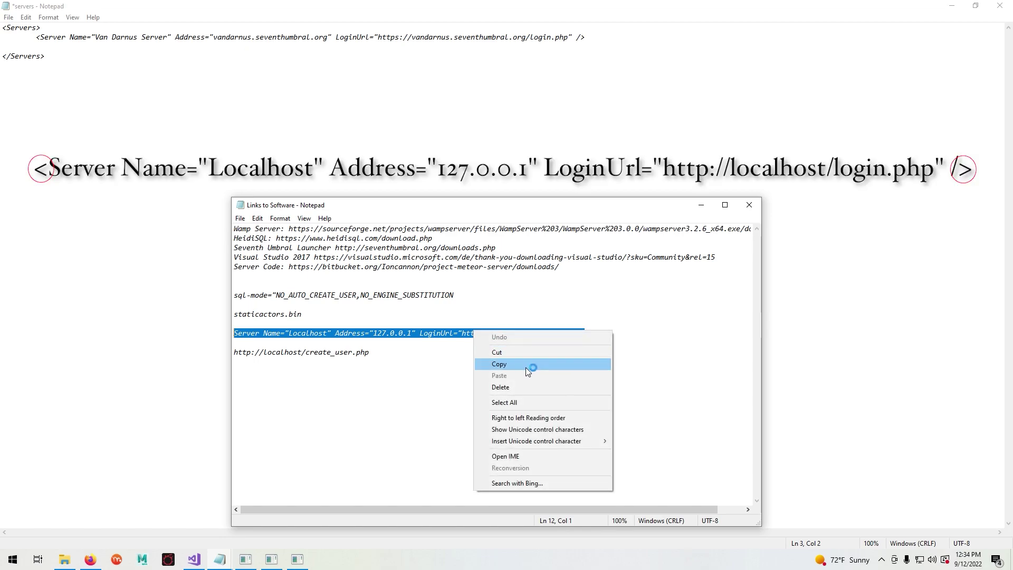
left_click(509, 366)
left_click(83, 46)
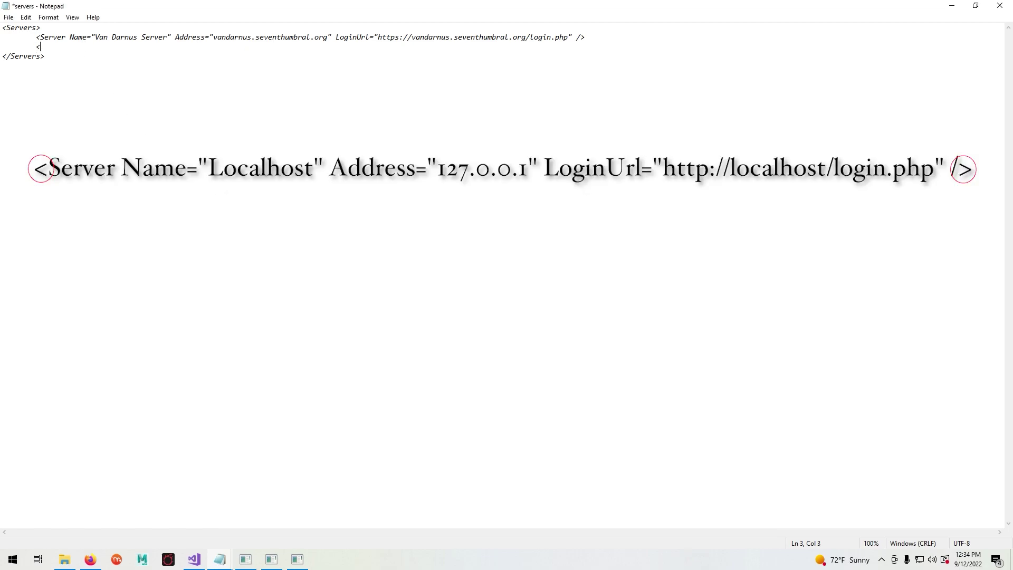
type("<")
key("ctrl+v")
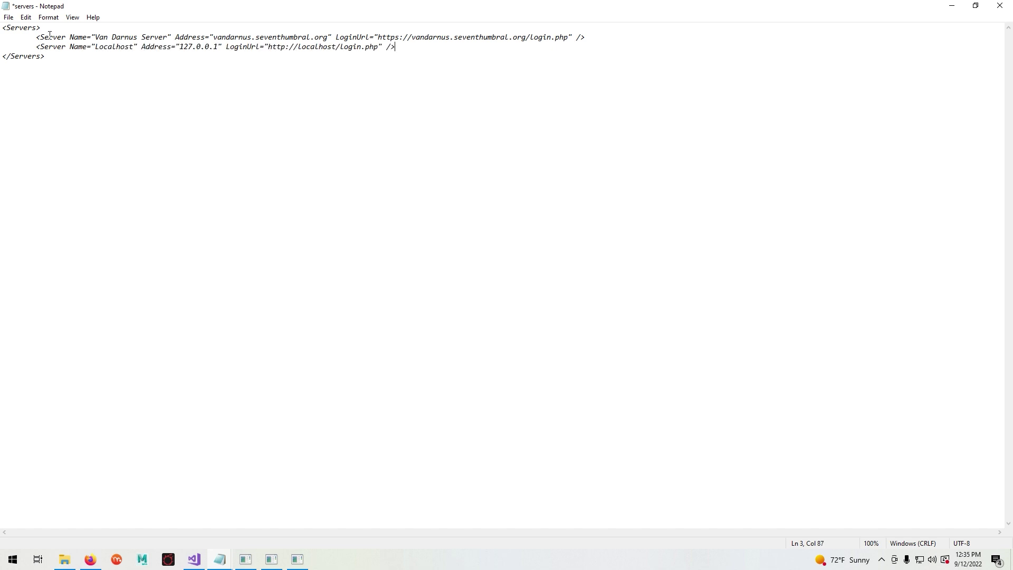
left_click(9, 17)
left_click(35, 67)
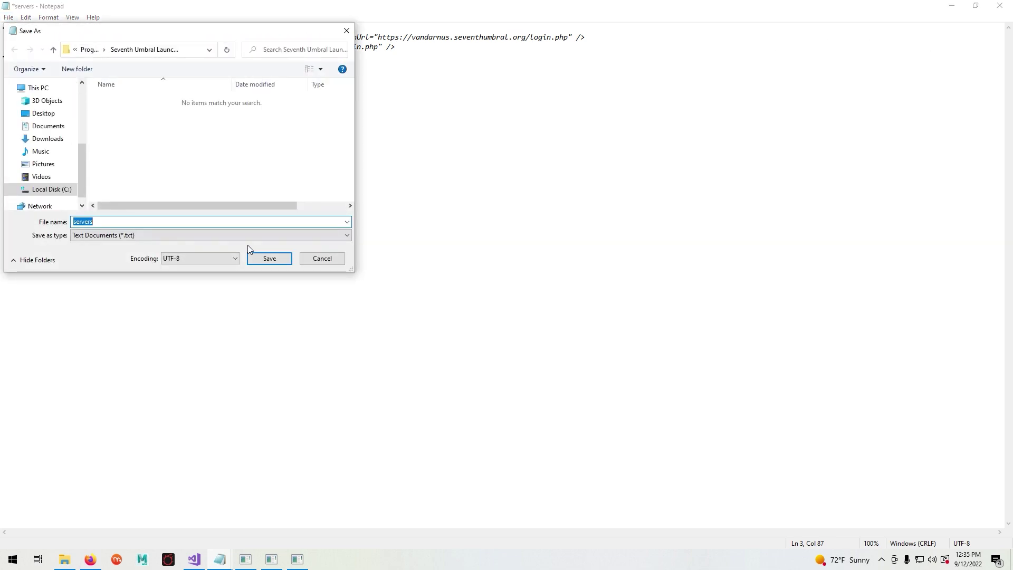
- Try saving over the original servers.xml, which fails with a permission error
left_click(269, 262)
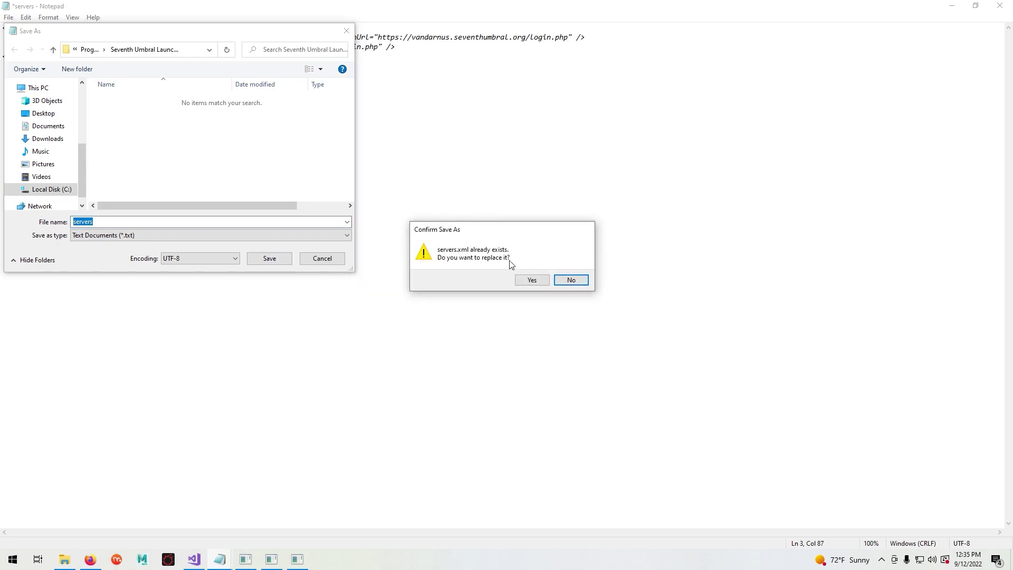
left_click(532, 279)
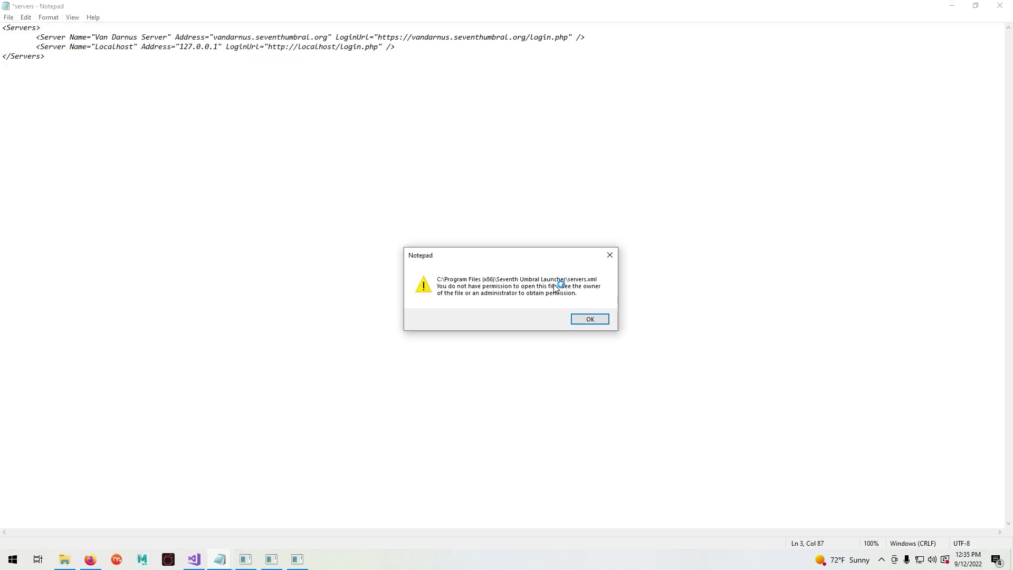
left_click(595, 320)
left_click(589, 319)
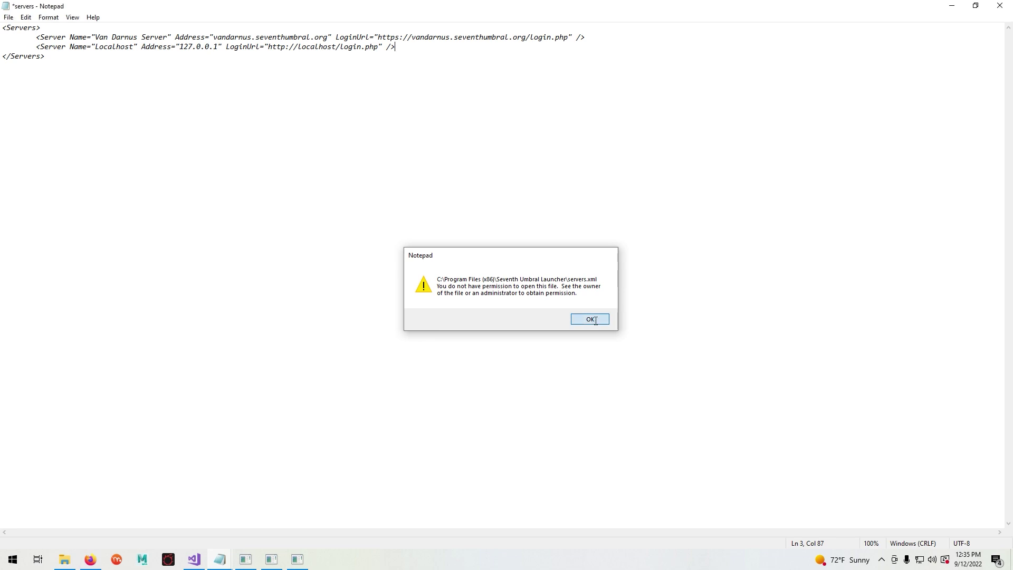
- Save the edited server list as 'servers' on the Desktop instead
left_click(976, 7)
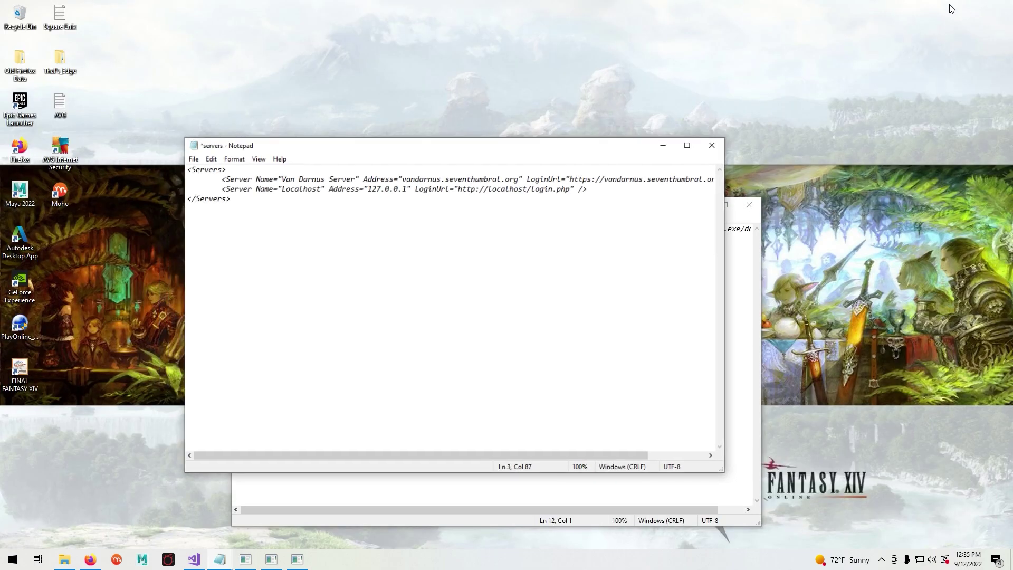
left_click(741, 206)
left_click(701, 205)
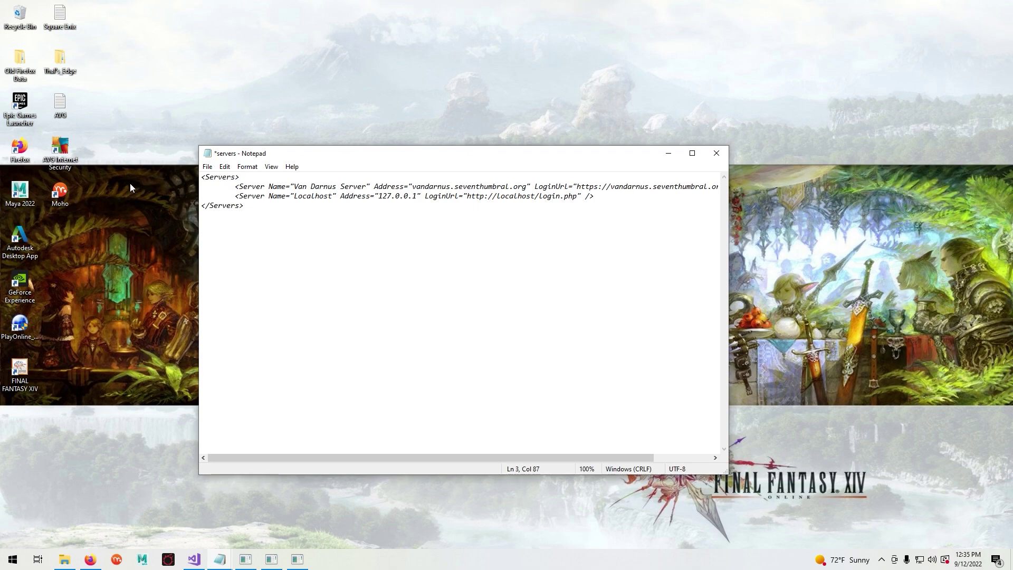
left_click(205, 167)
left_click(295, 228)
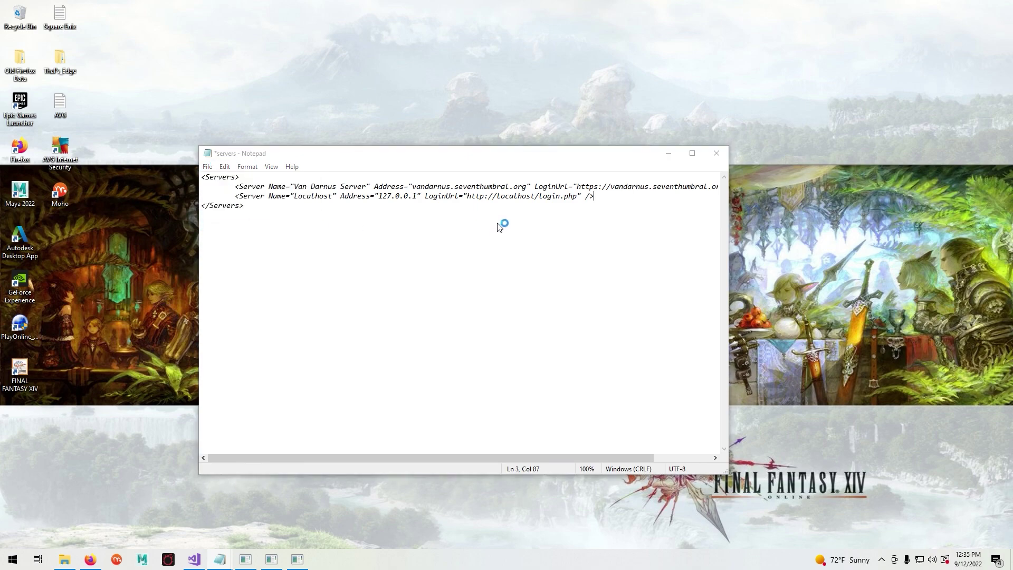
left_click(238, 262)
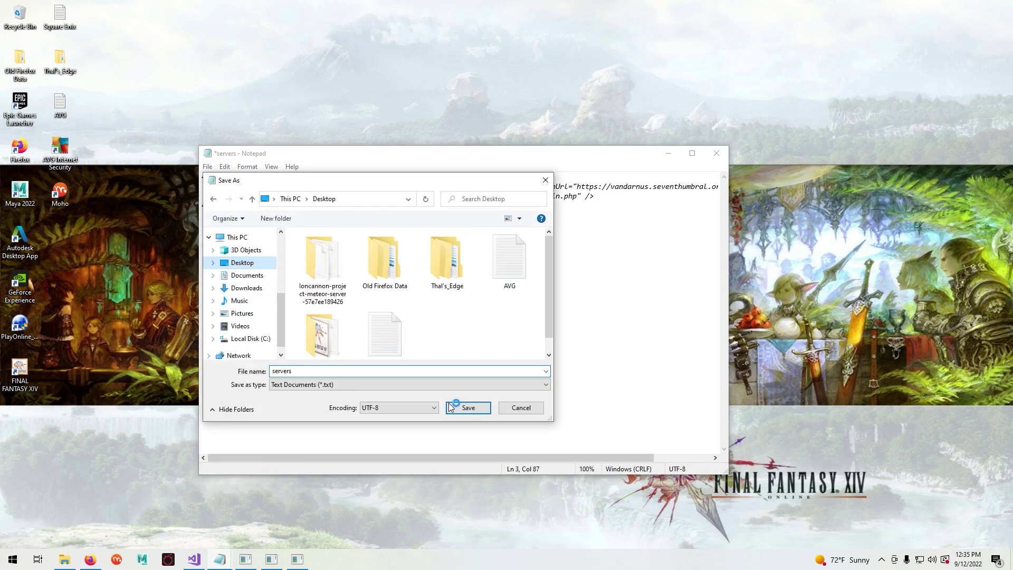
left_click(465, 408)
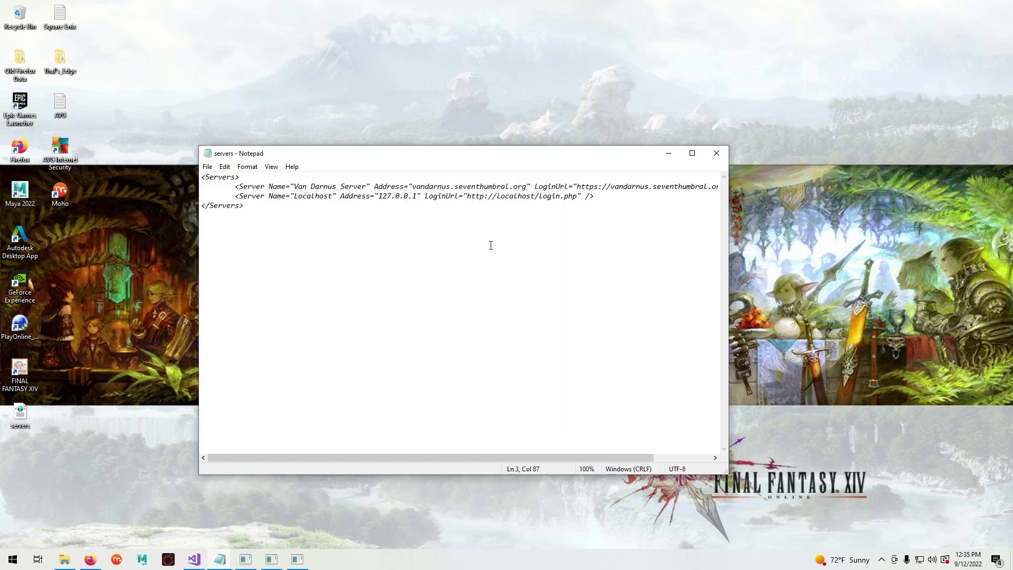
- Delete the old servers file from the Seventh Umbral Launcher folder, granting administrator permission
left_click(64, 559)
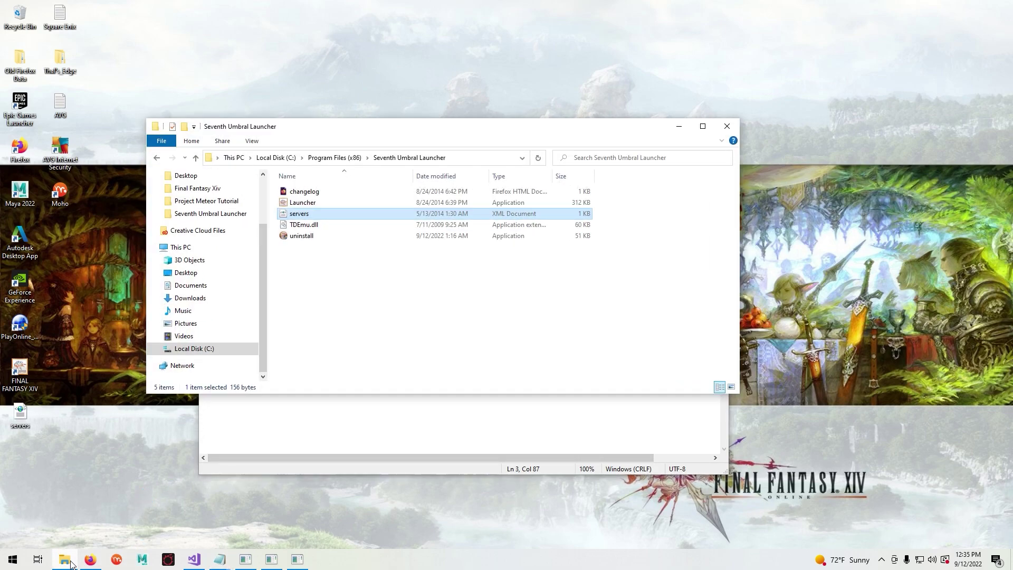
left_click(324, 217)
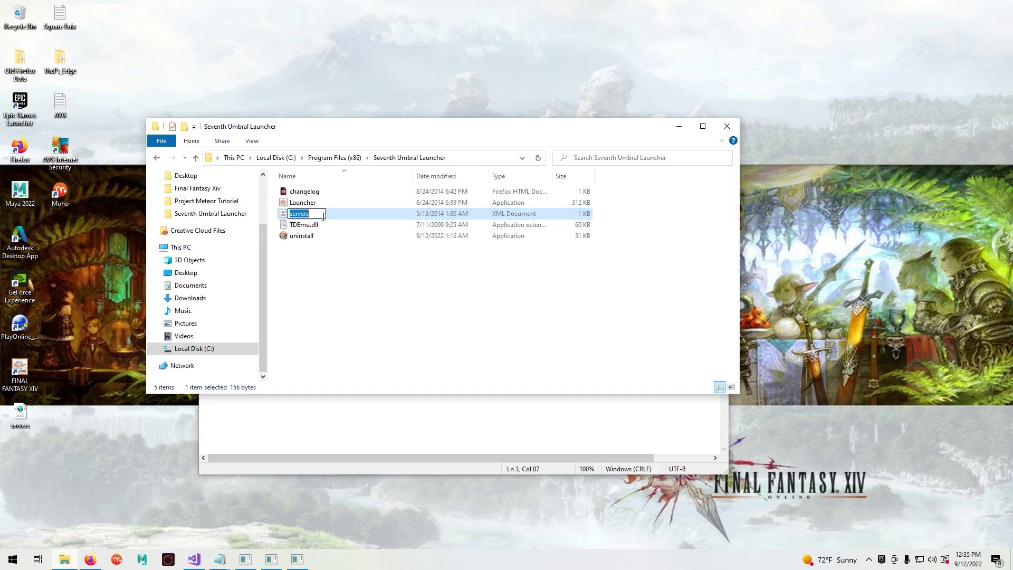
left_click(350, 219)
key("Delete")
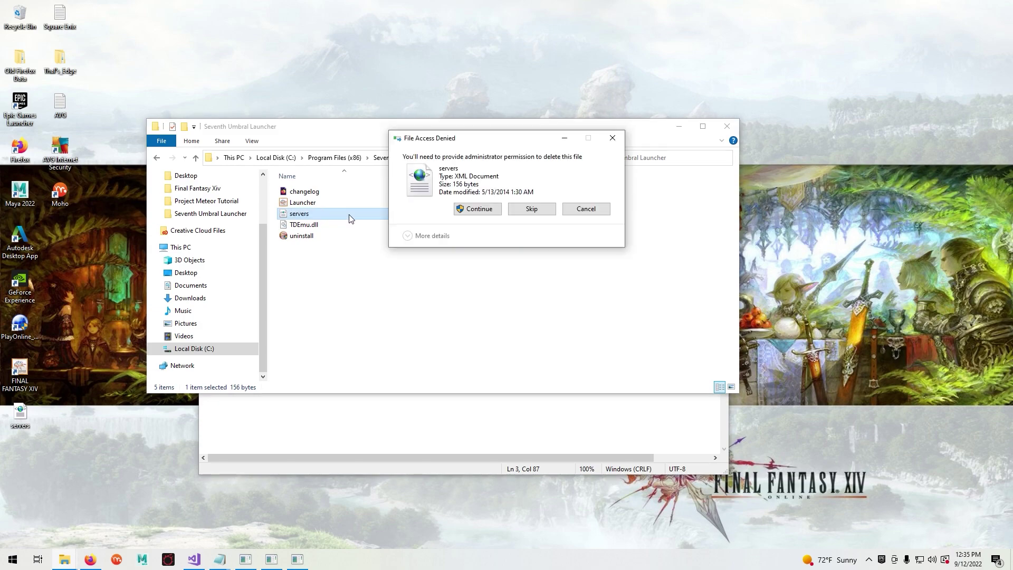
left_click(478, 209)
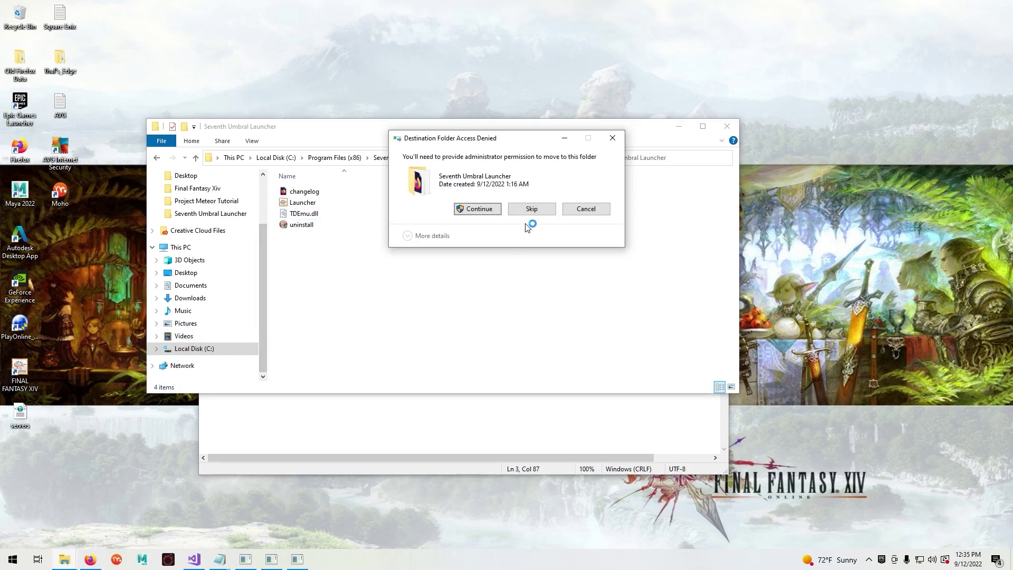
- Move the edited desktop servers file into the launcher folder, then close Explorer and Notepad
left_click(476, 211)
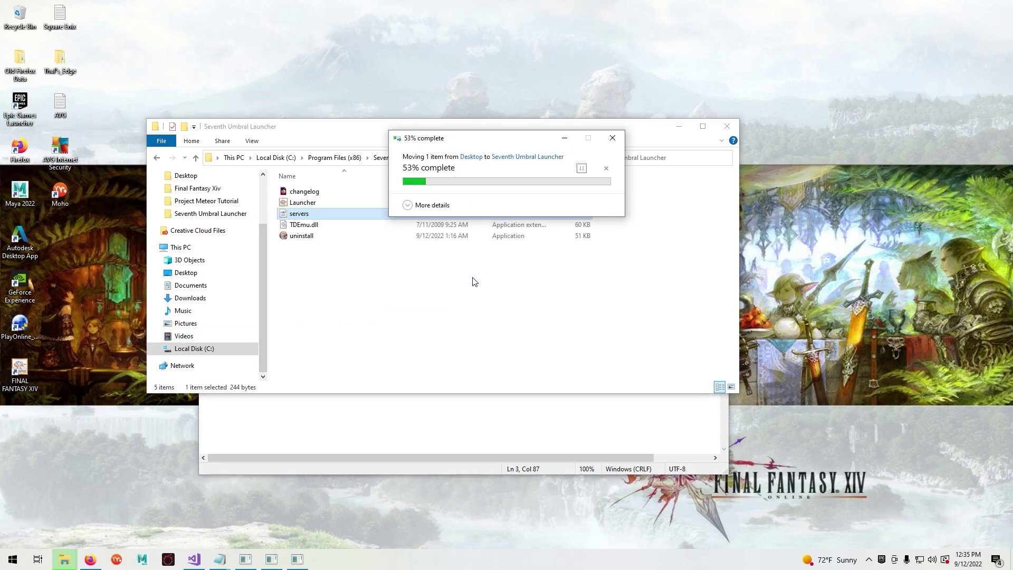
left_click(727, 126)
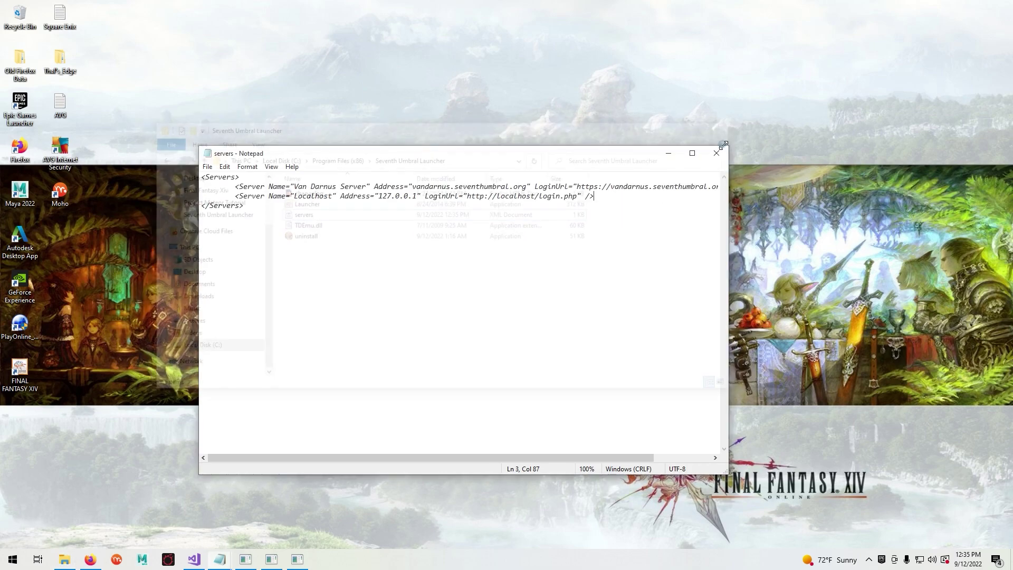
left_click(717, 154)
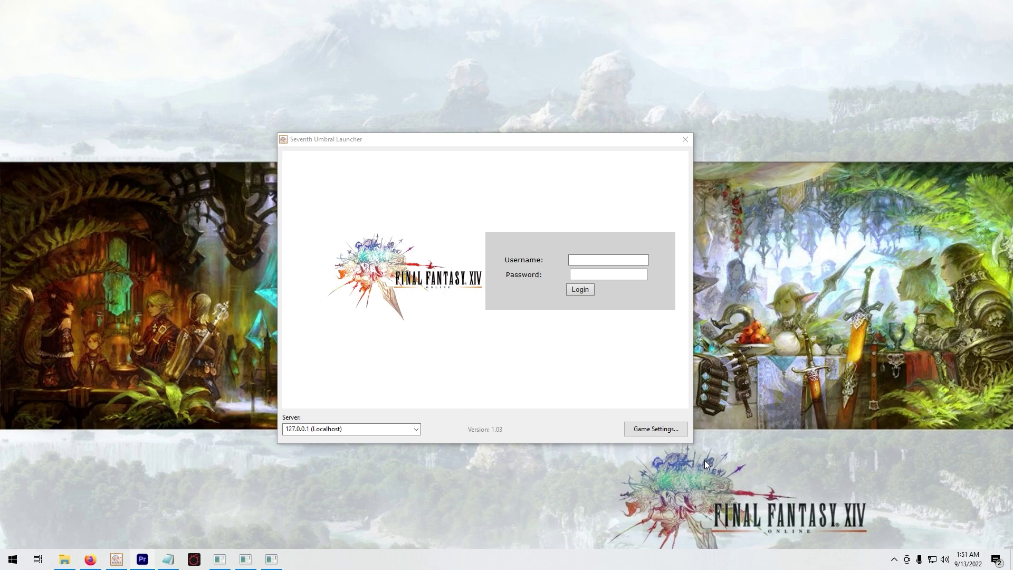
- From Ctrl+Alt+Del open Task Manager and reach Set affinity for Launcher.exe under Details
key("ctrl+alt+Delete")
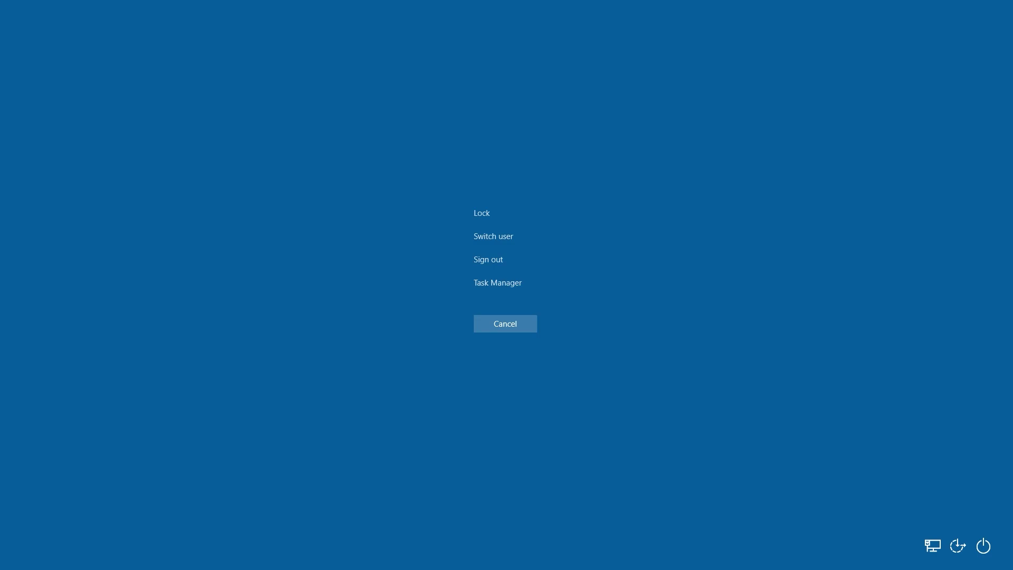
left_click(493, 282)
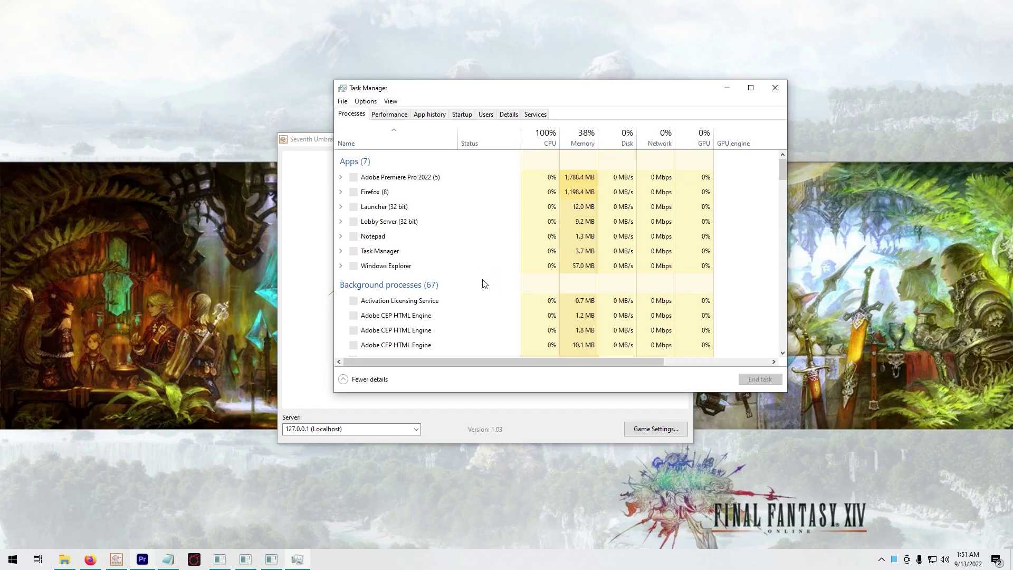
right_click(386, 208)
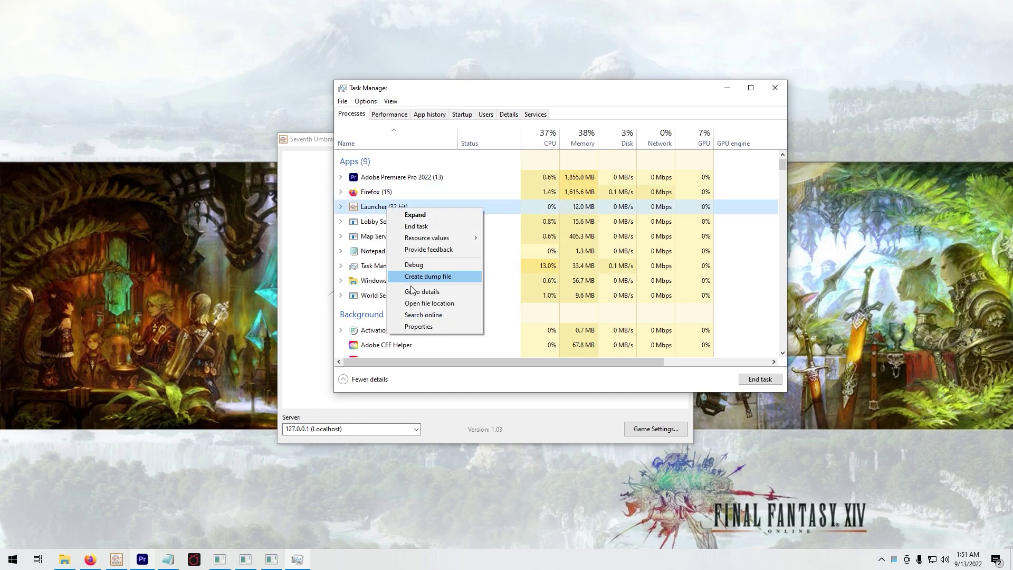
left_click(414, 295)
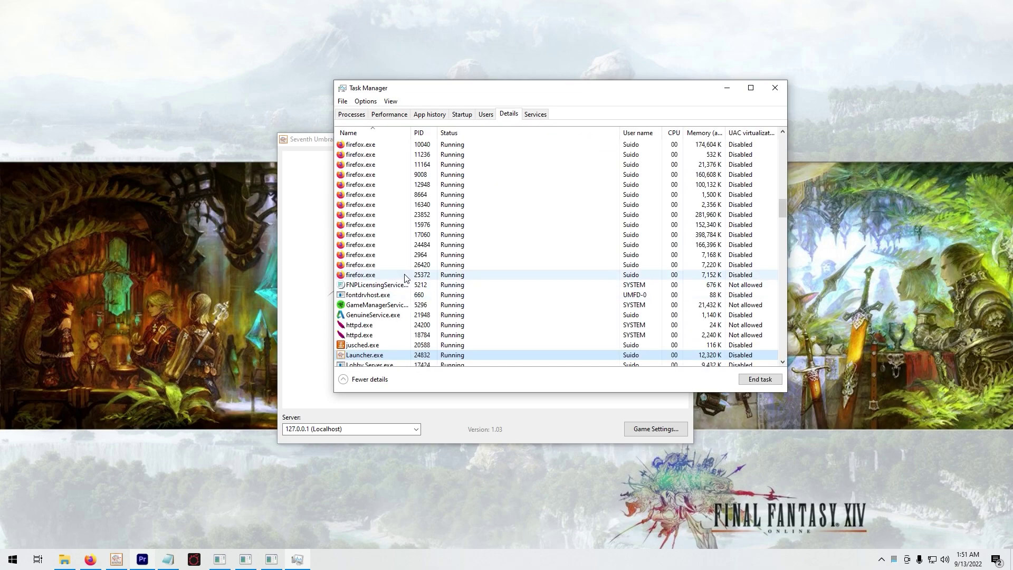
scroll(407, 282, "down", 4)
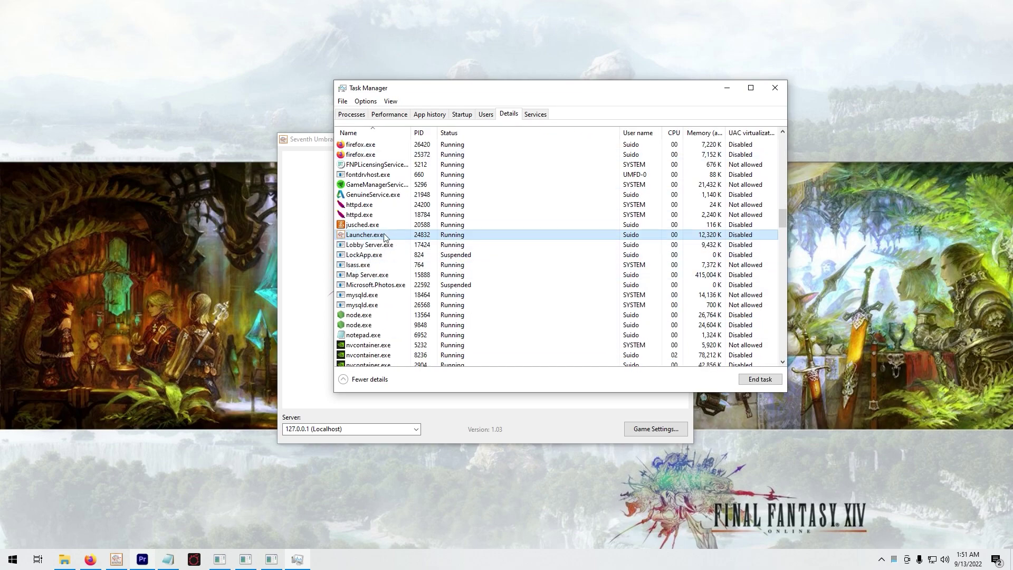
right_click(362, 237)
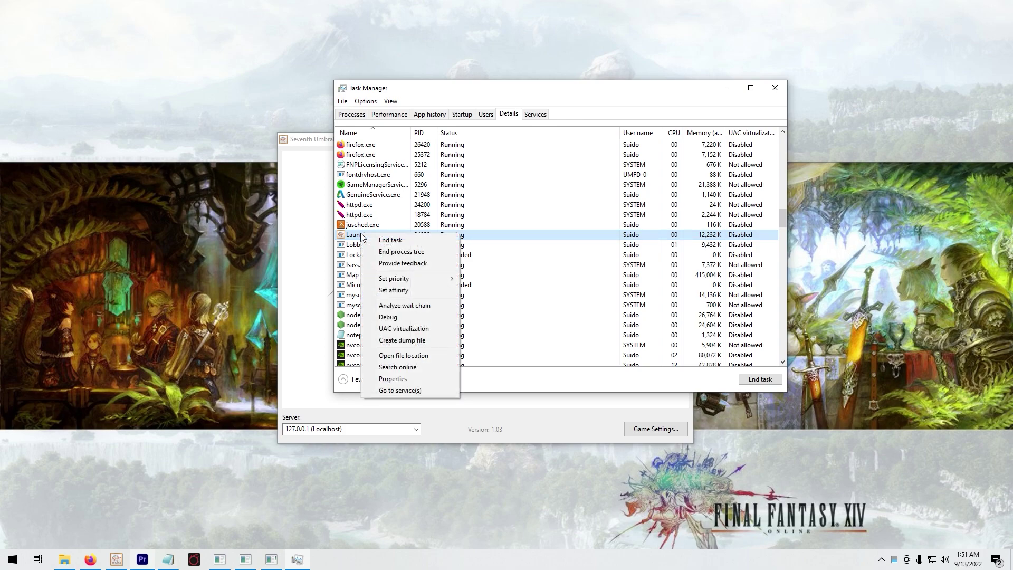
left_click(401, 290)
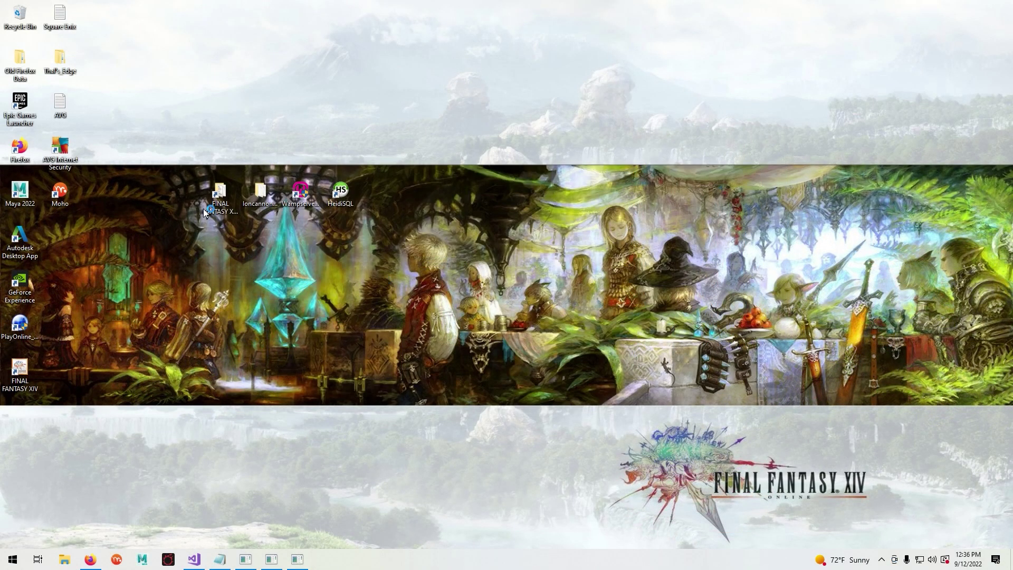
- Run ffxivconfig from the game folder, set the language to English, and view Video Settings window sizes
double_click(220, 197)
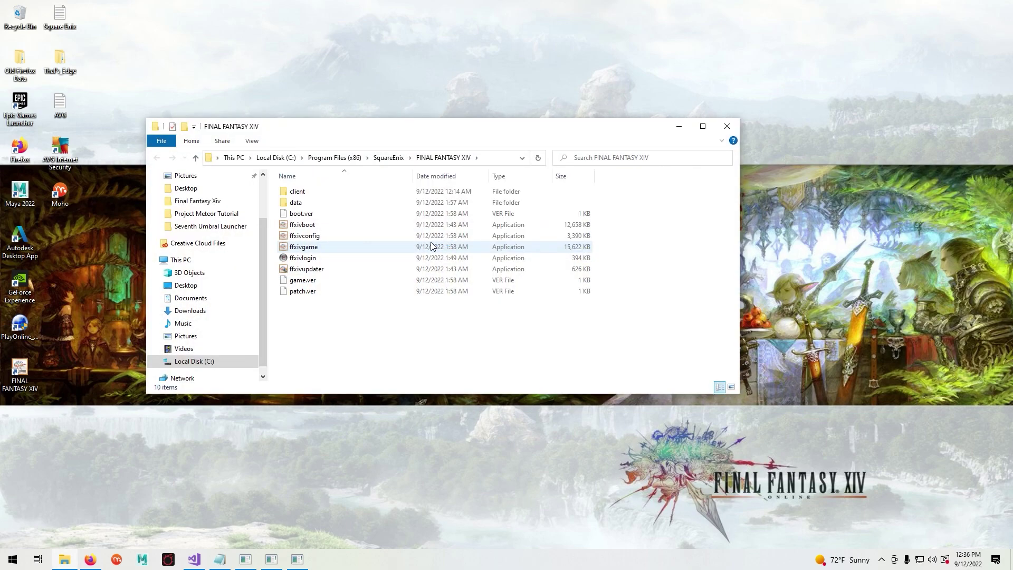
left_click(322, 237)
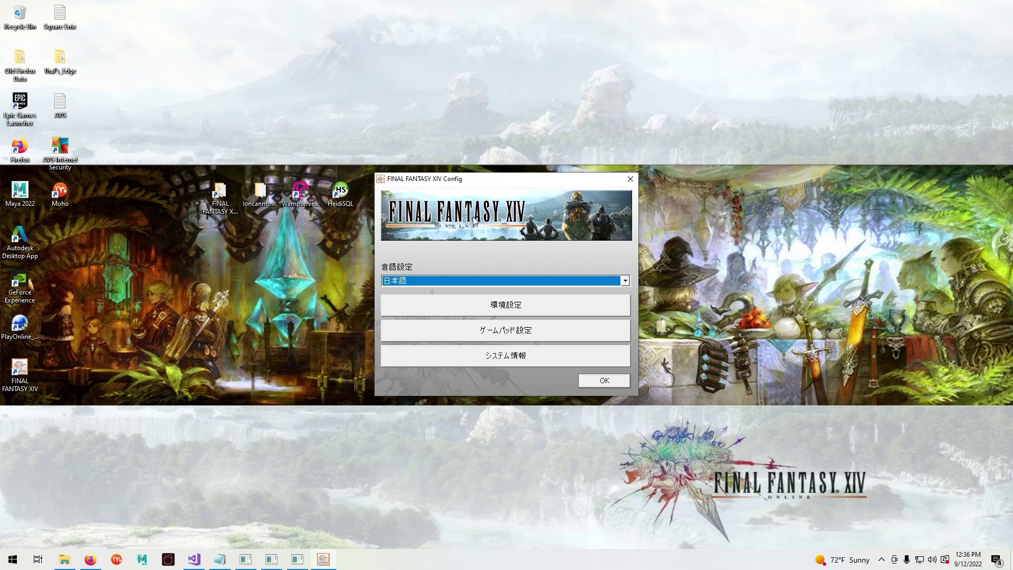
left_click(534, 280)
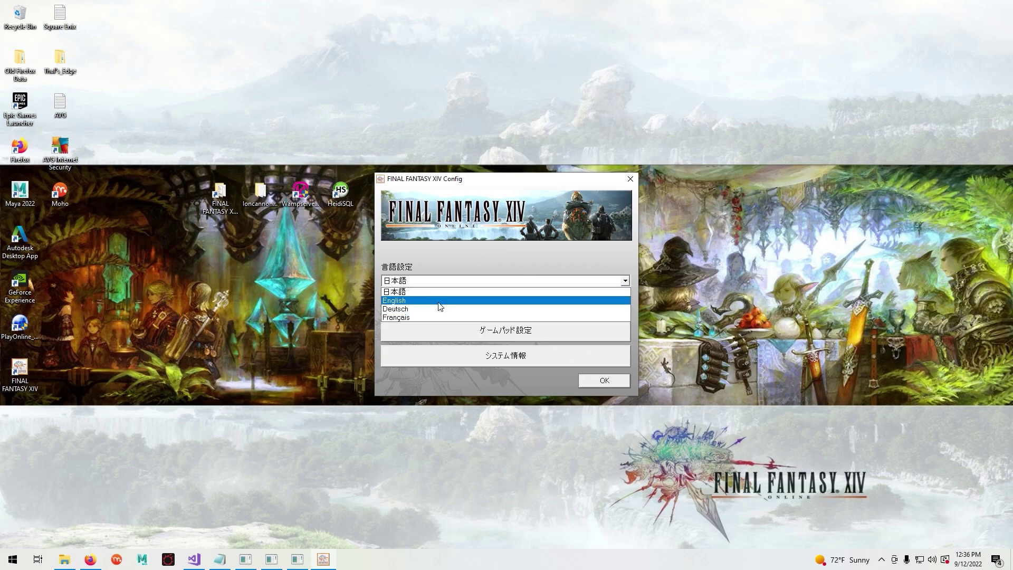
left_click(522, 298)
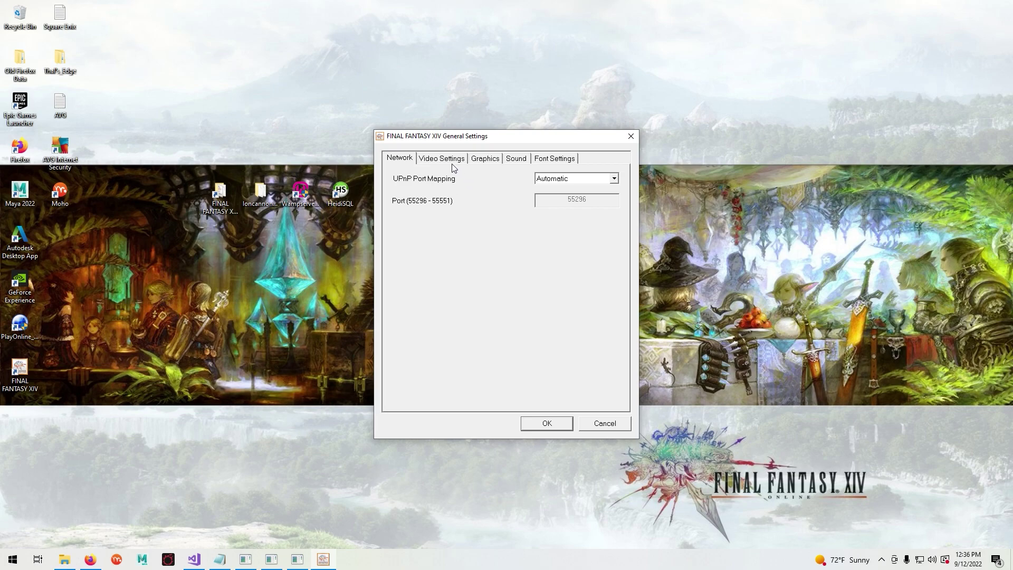
left_click(445, 160)
left_click(467, 252)
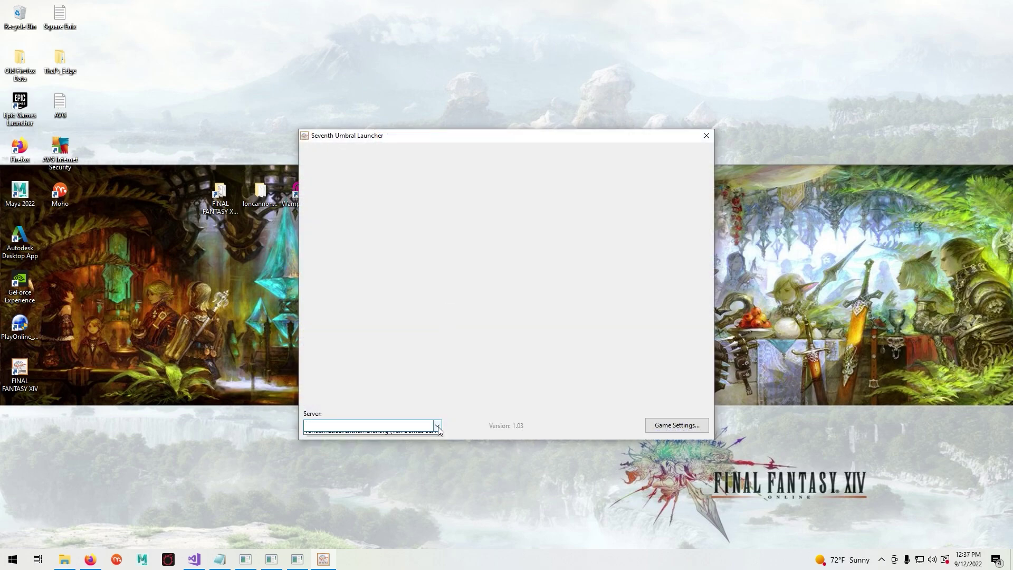
- Select the 127.0.0.1 (Localhost) server, enter the account username and password, and log in
left_click(437, 425)
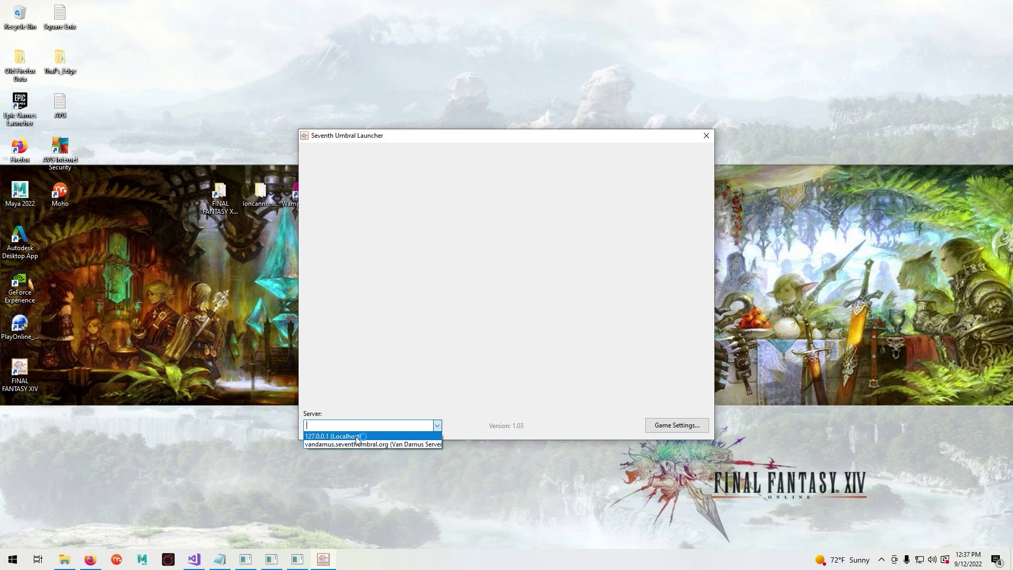
left_click(331, 437)
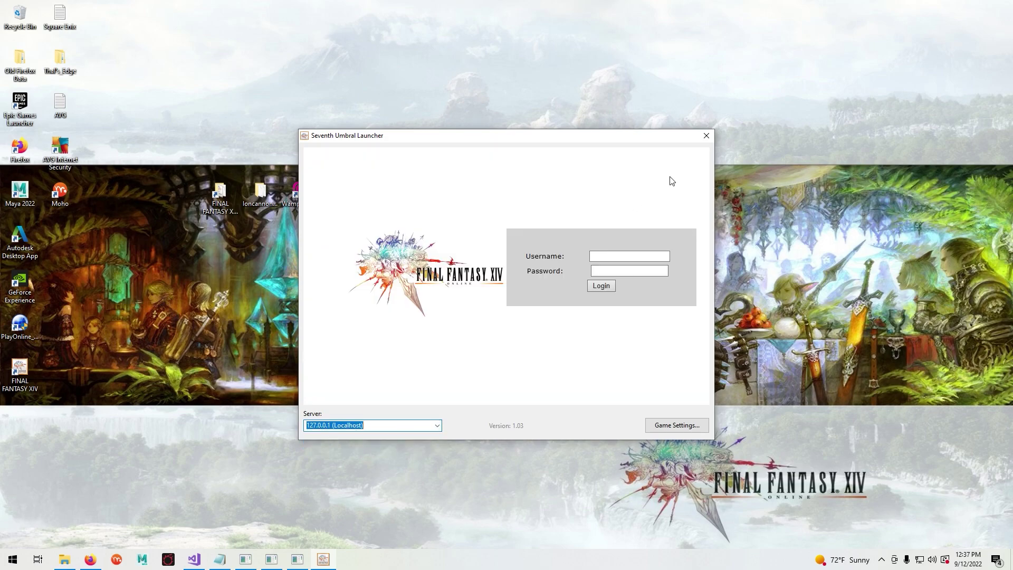
left_click(621, 254)
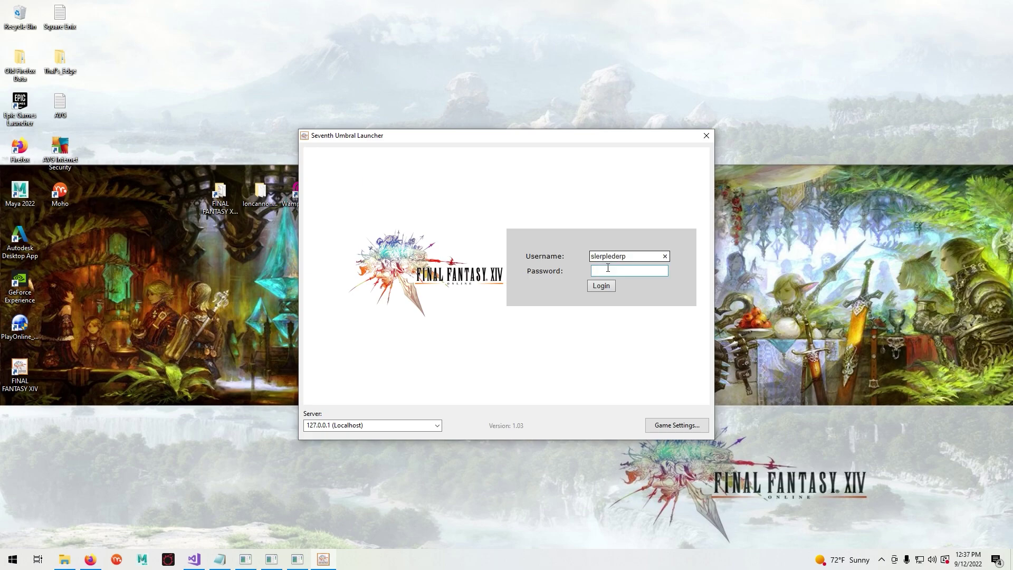
left_click(608, 268)
type("slerpl")
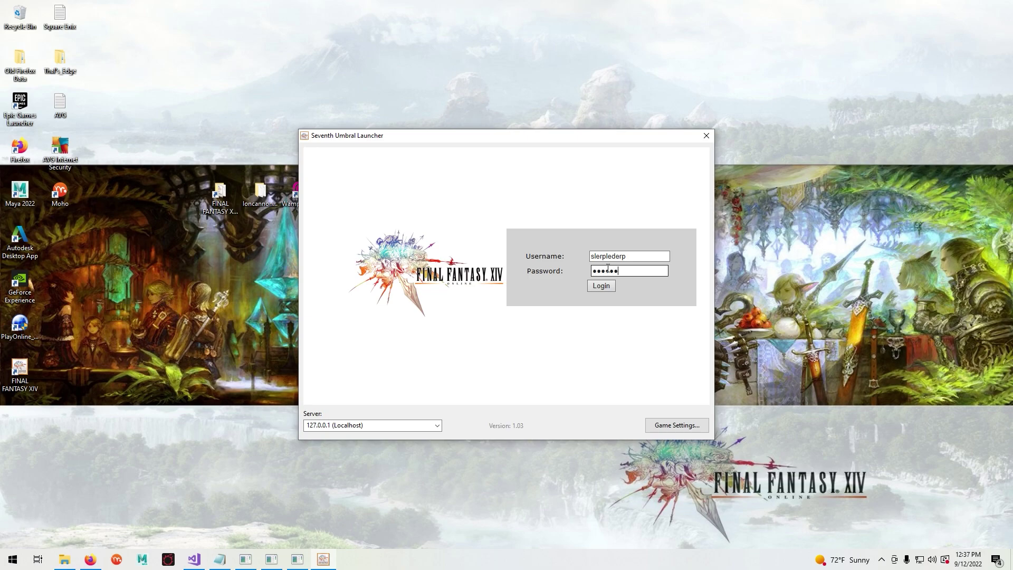
type("eder")
left_click(609, 286)
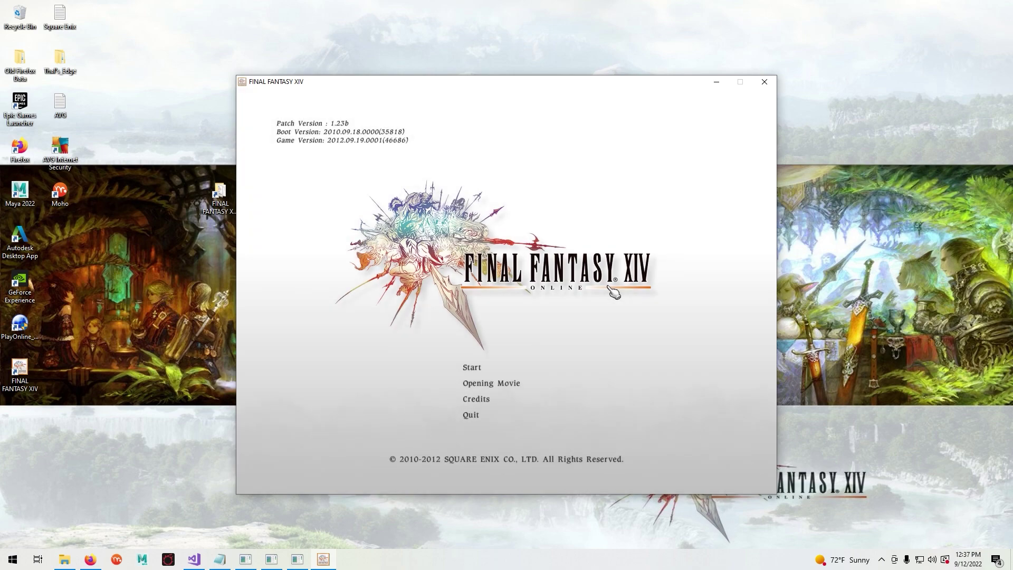
- Choose Start on the 1.23b title menu and accept the A Word to the Players notice
left_click(486, 368)
left_click(481, 376)
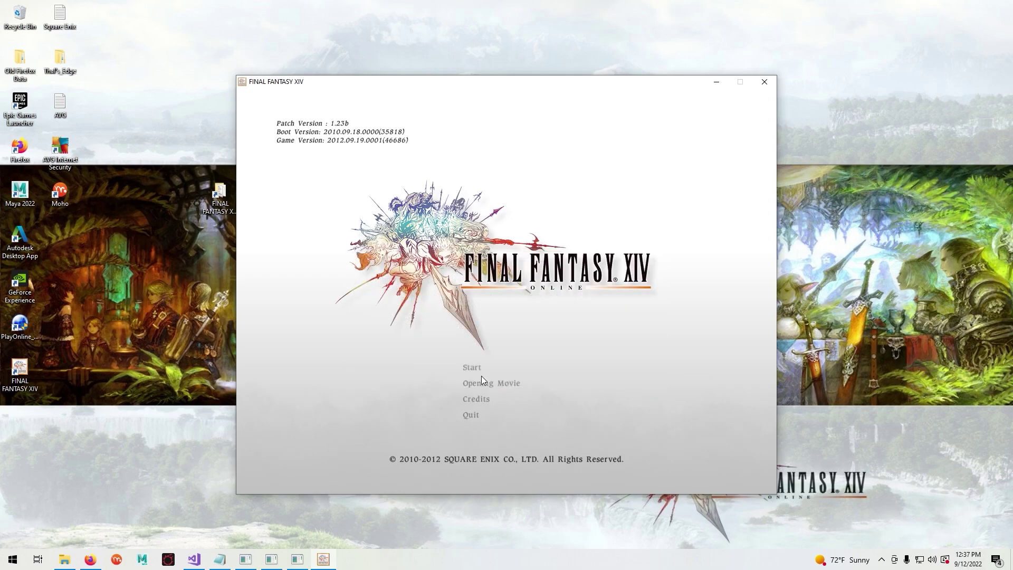